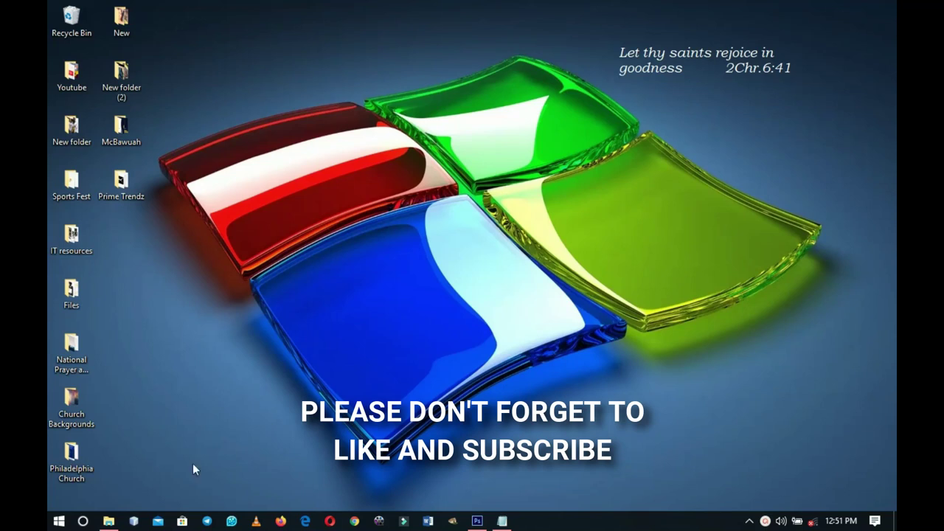
Check the logo samples and icons in the Prime Trendz folder, then go back to Photoshop.
click(109, 521)
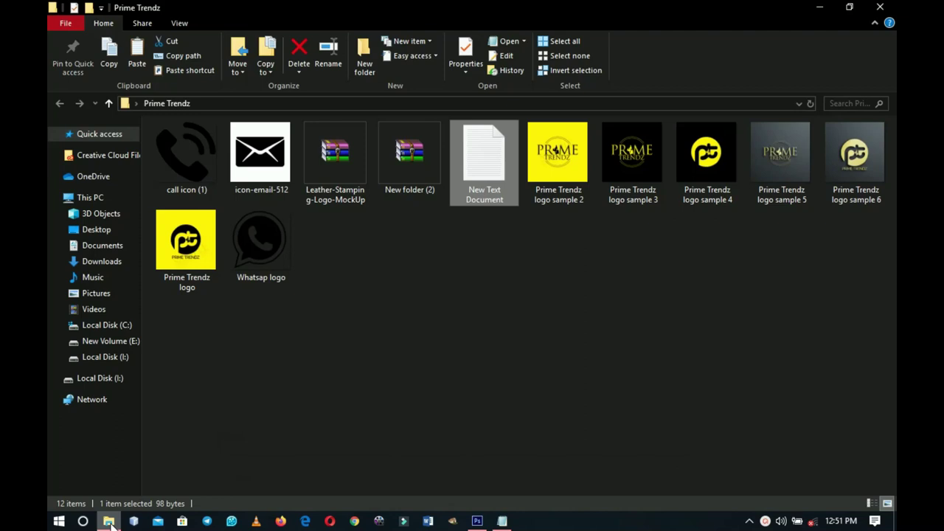
click(109, 524)
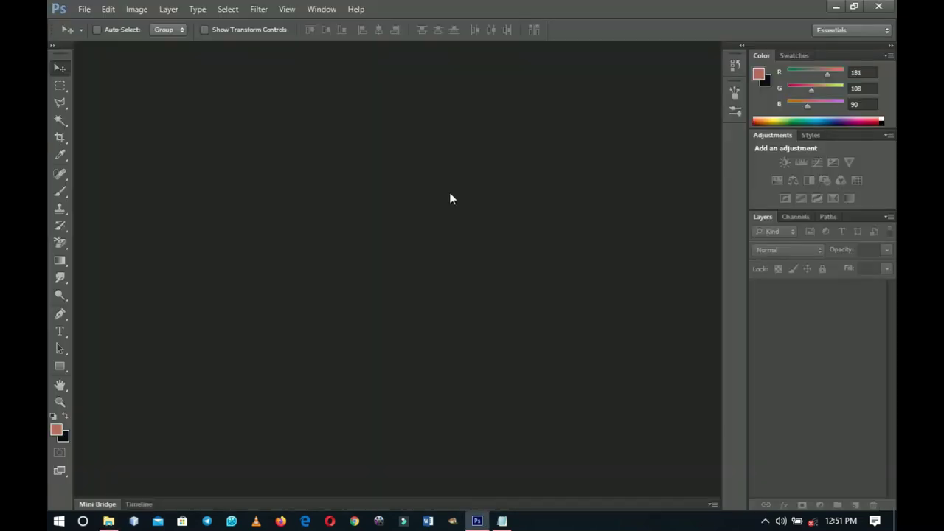
Create a new 3.5 × 2 inch, 600 ppi document, then switch to the logo folder.
click(85, 12)
click(96, 23)
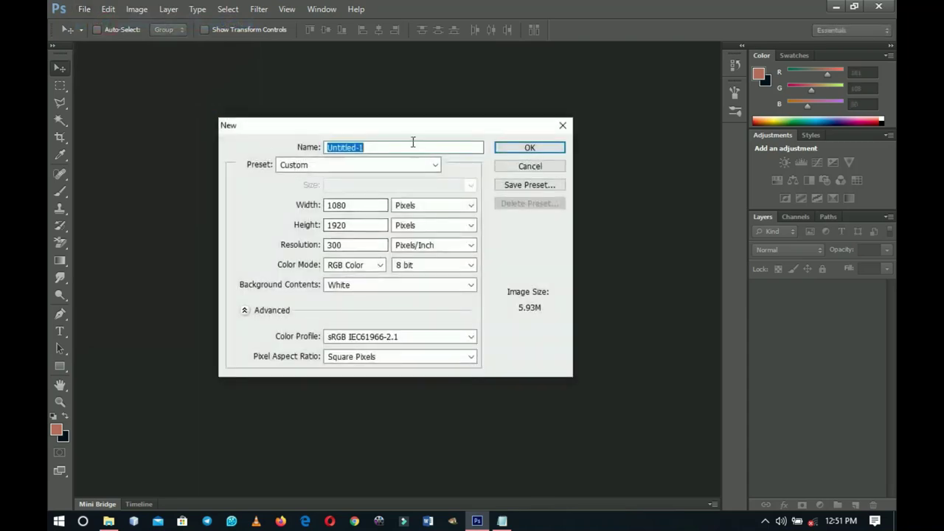
drag(423, 135, 439, 164)
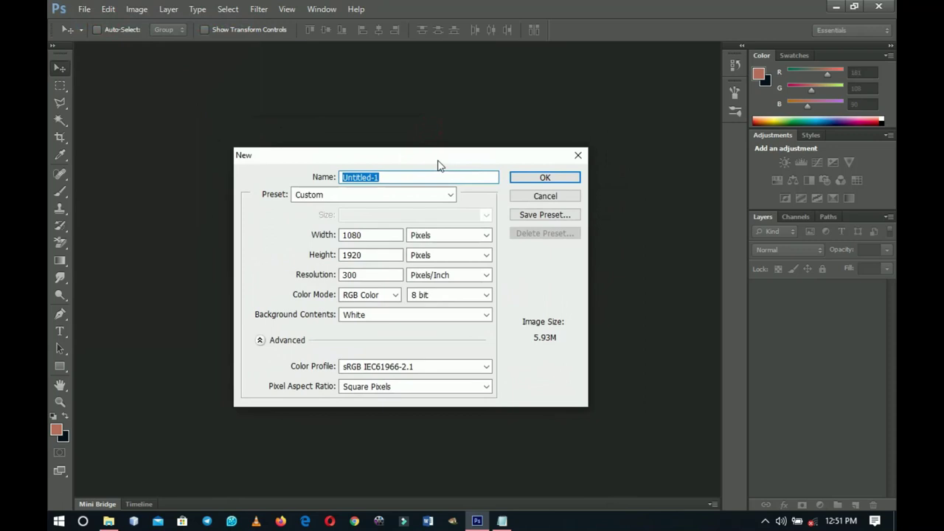
click(434, 236)
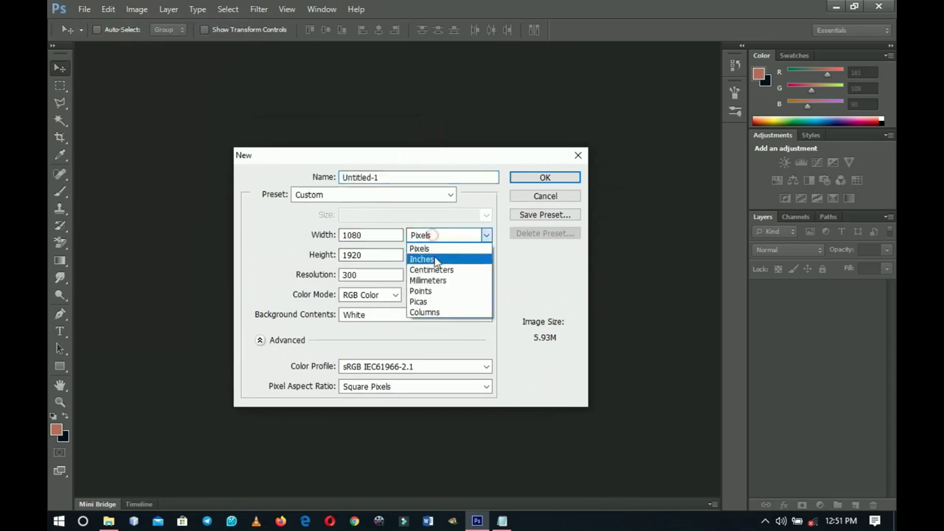
click(435, 260)
key(shift+Tab)
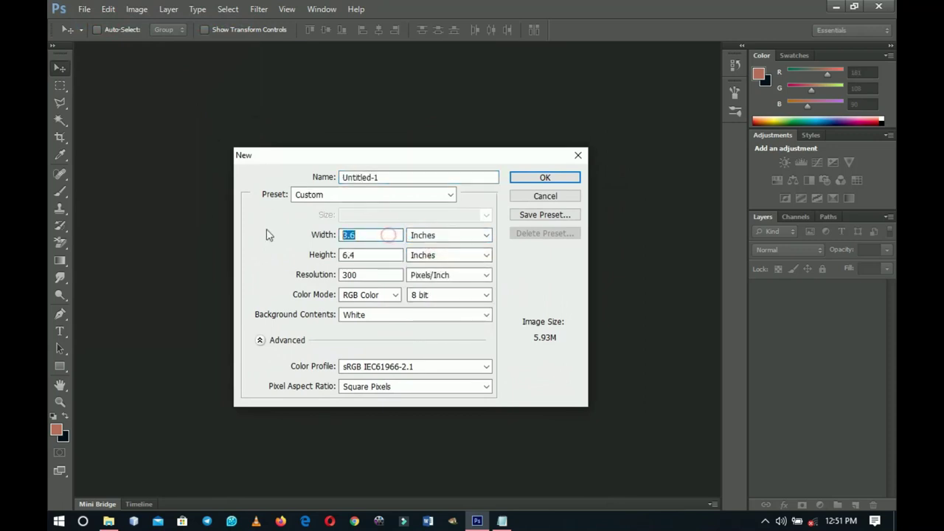
text(3.5)
click(366, 257)
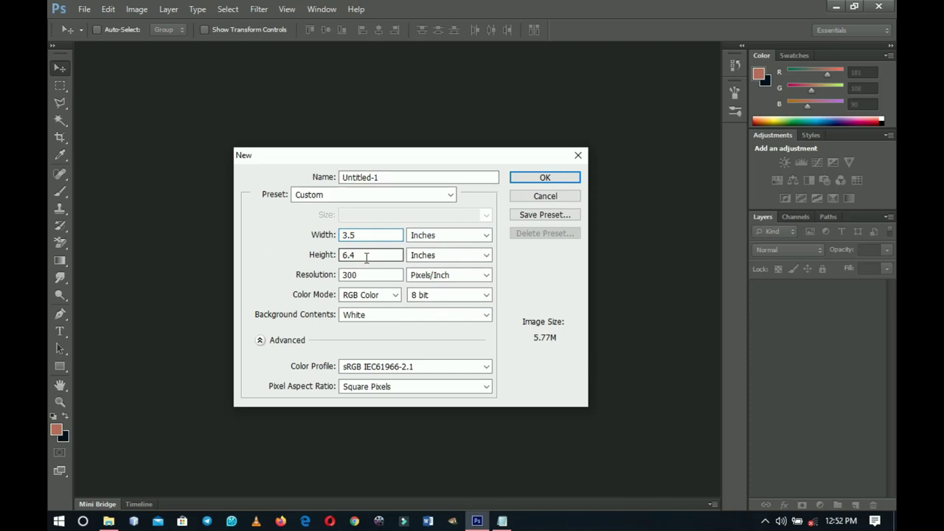
text(2)
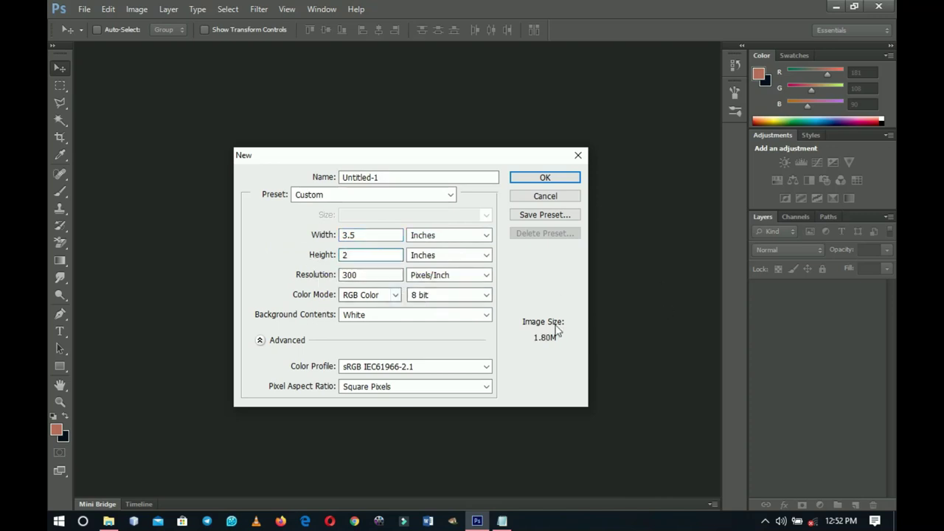
double_click(362, 275)
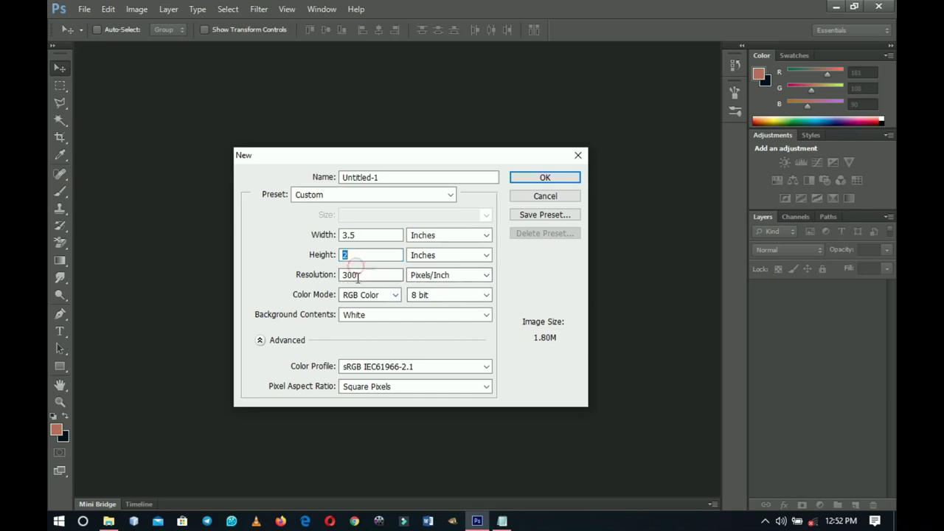
text(60)
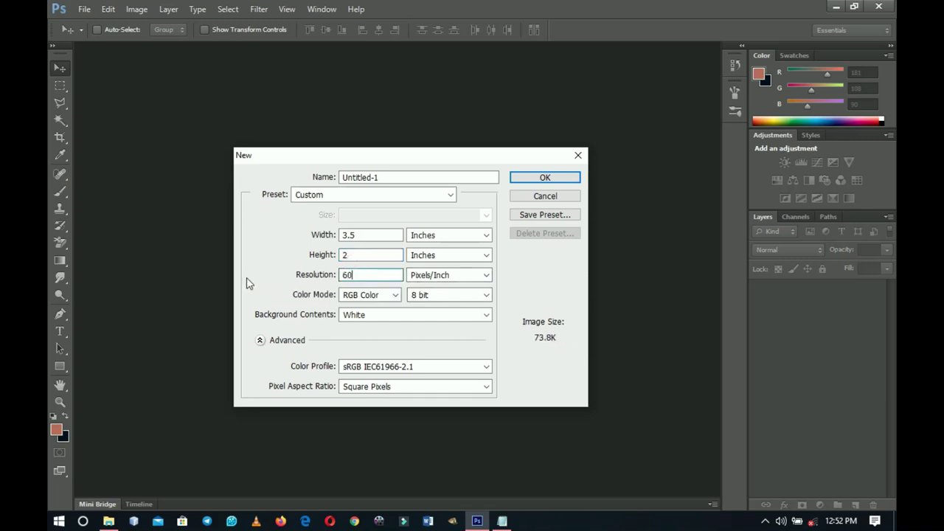
text(0)
click(539, 175)
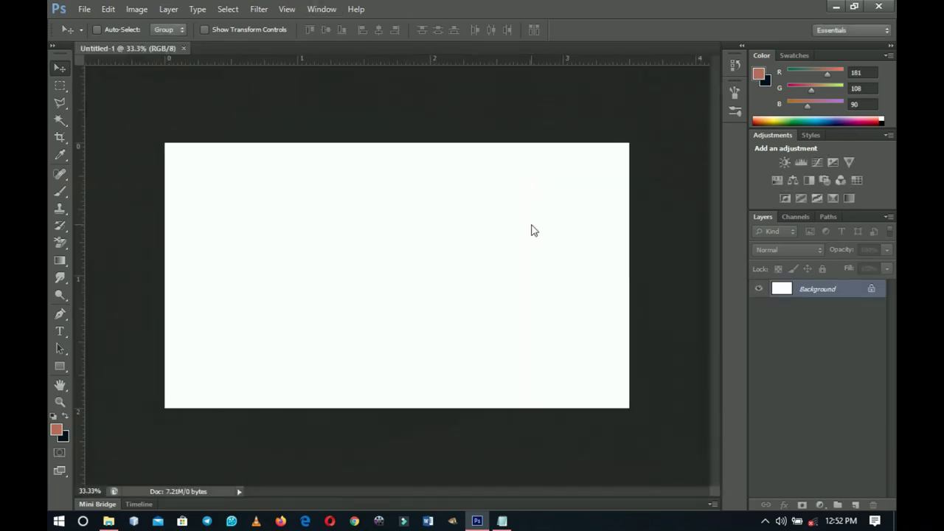
key(alt+Tab)
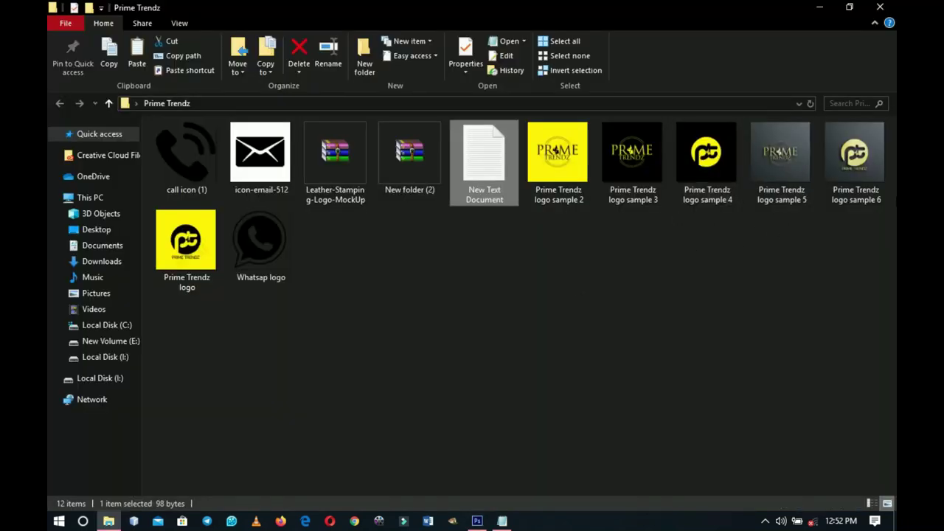
Compare logo samples 4, 3 and 6, choose sample 6, and return to Photoshop.
click(719, 181)
click(642, 179)
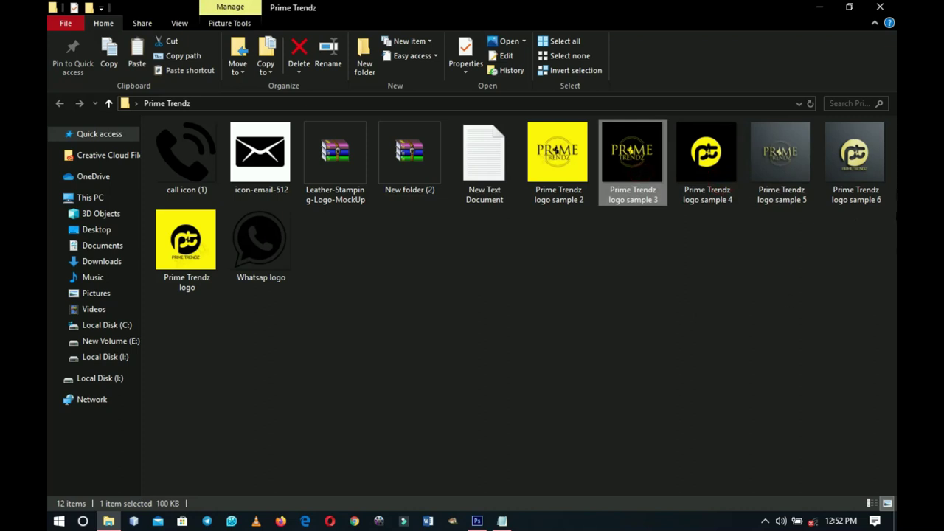
click(848, 166)
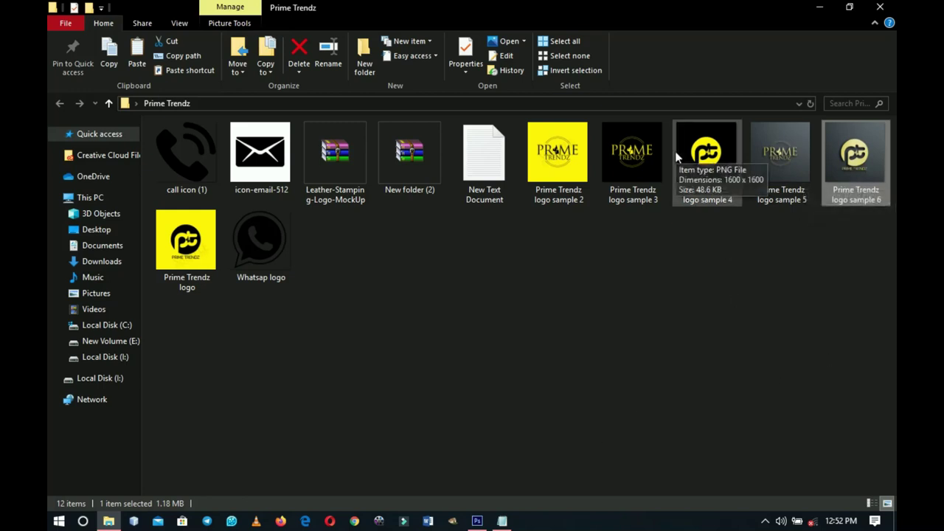
key(alt+Tab)
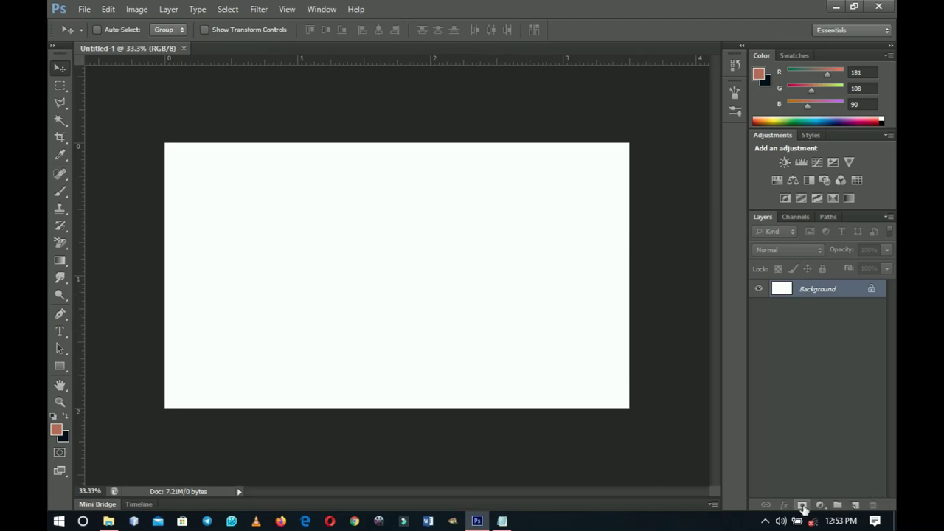
Fill the card with a dark red Solid Color layer, then bring the logo folder back up.
click(819, 505)
click(797, 224)
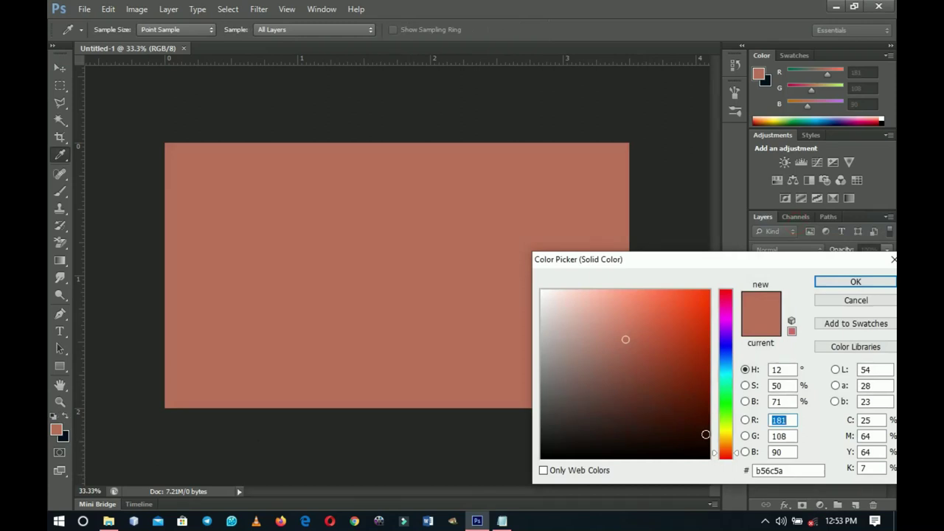
click(705, 435)
click(841, 282)
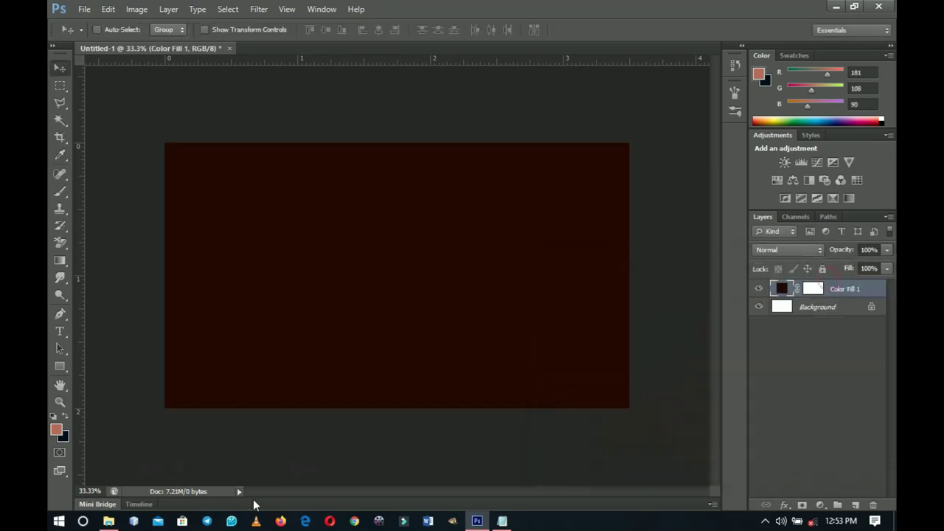
click(108, 521)
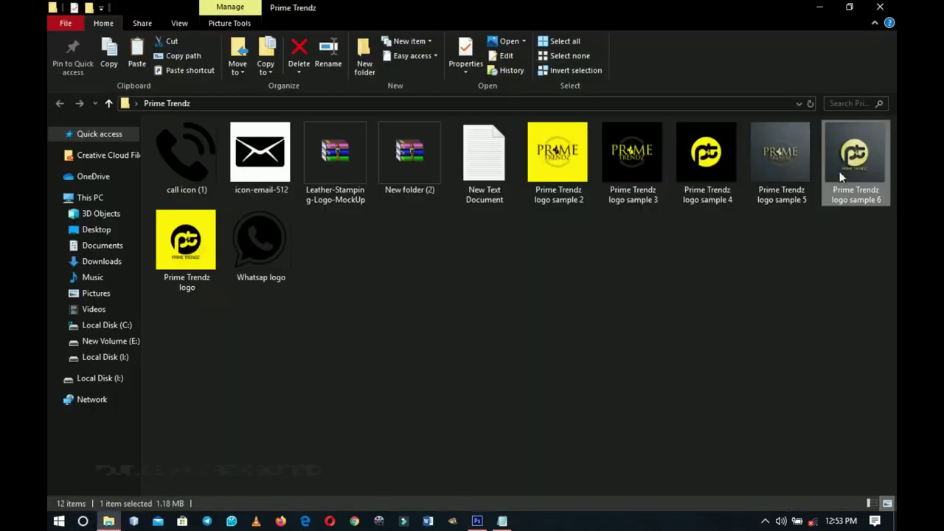
Place logo sample 6 on the card and scale it down to about 17% in the centre.
drag(857, 170, 509, 377)
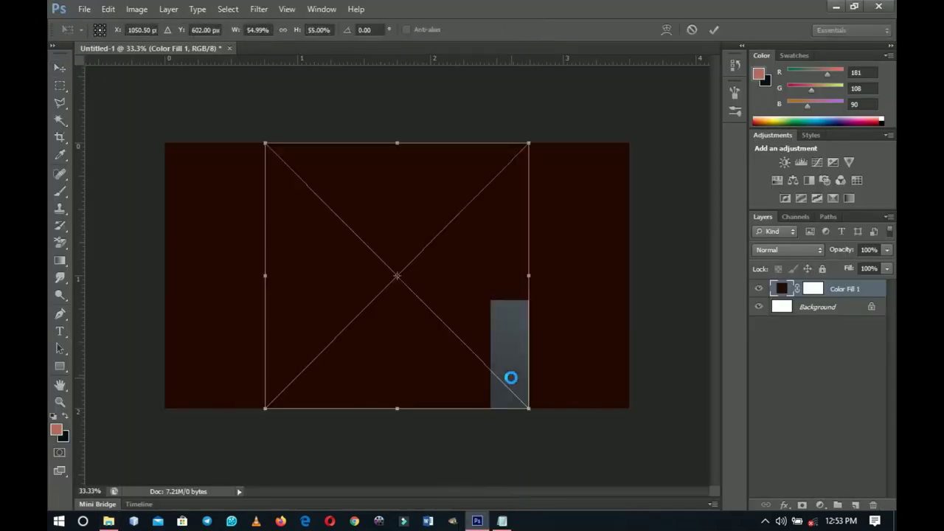
drag(529, 409, 448, 314)
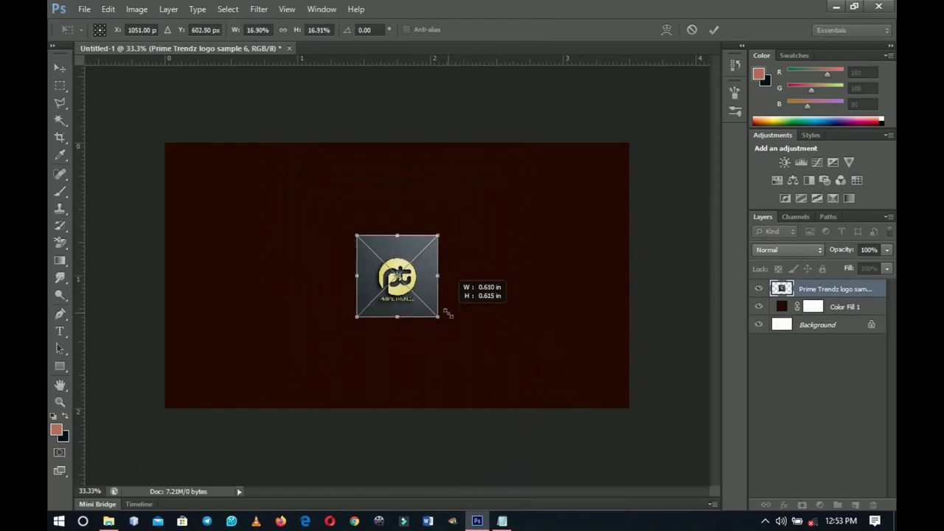
key(Return)
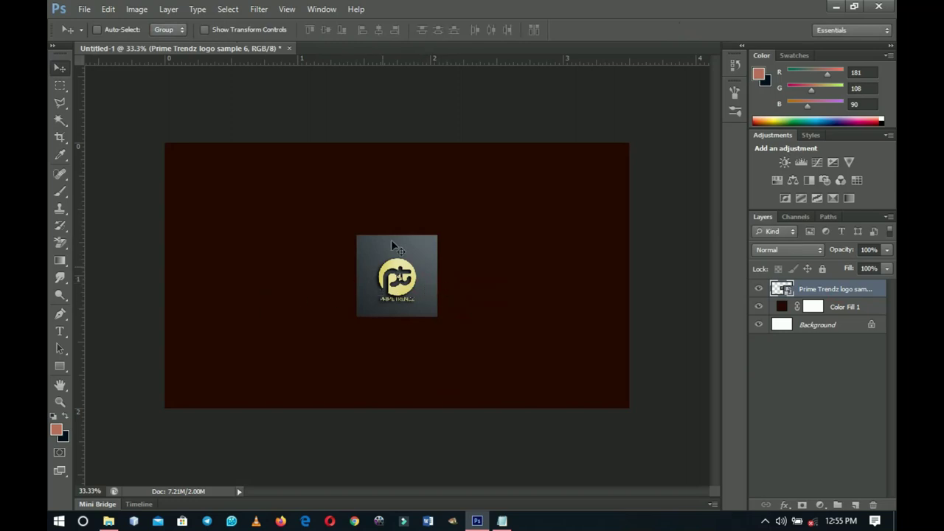
key(ctrl+space)
Recolour Color Fill 1 to the dark grey sampled from the logo card's corner.
click(409, 300)
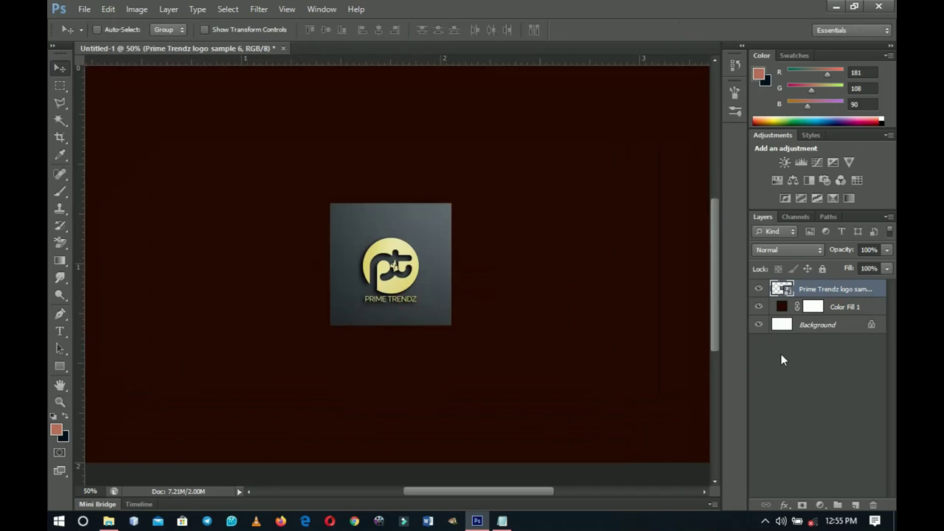
double_click(781, 308)
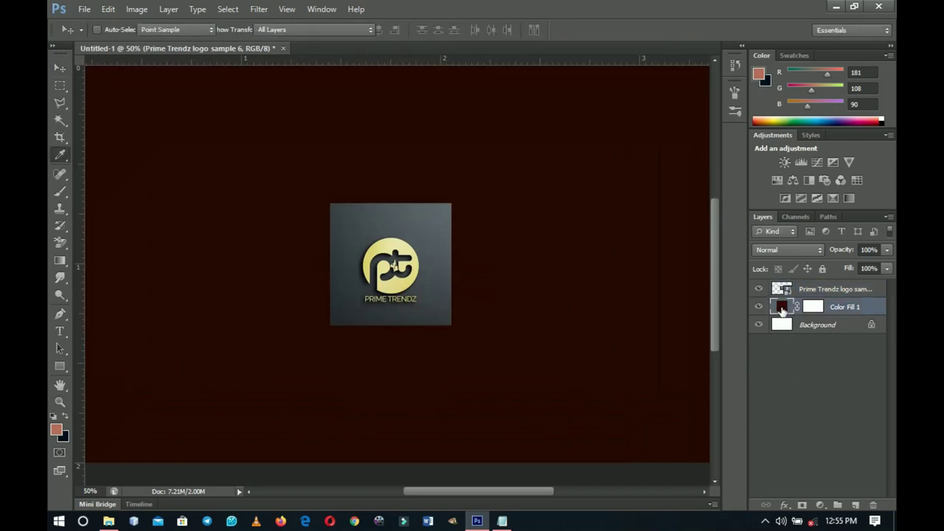
drag(710, 262, 694, 211)
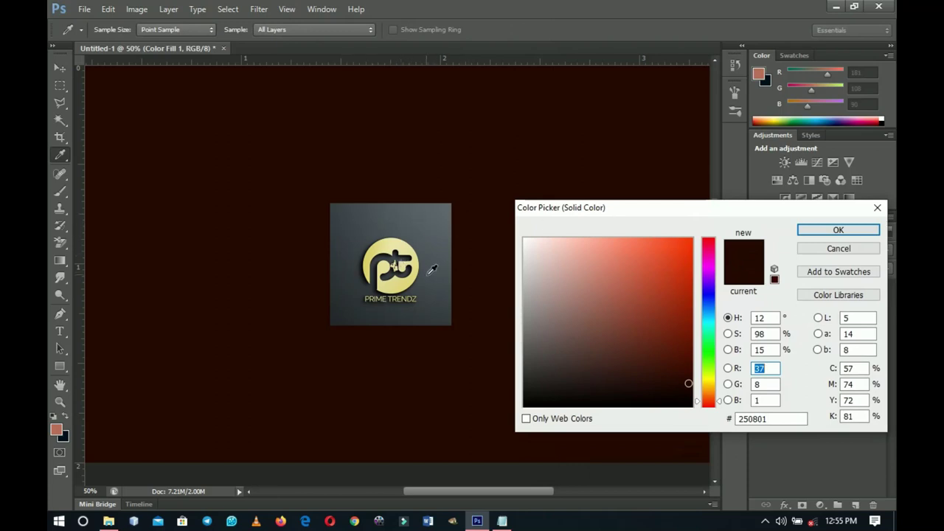
click(436, 307)
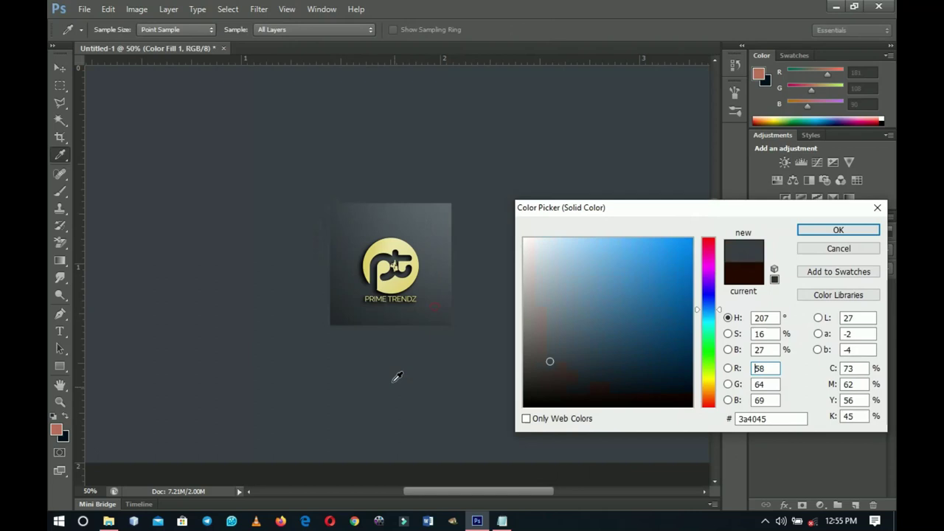
click(355, 312)
click(349, 310)
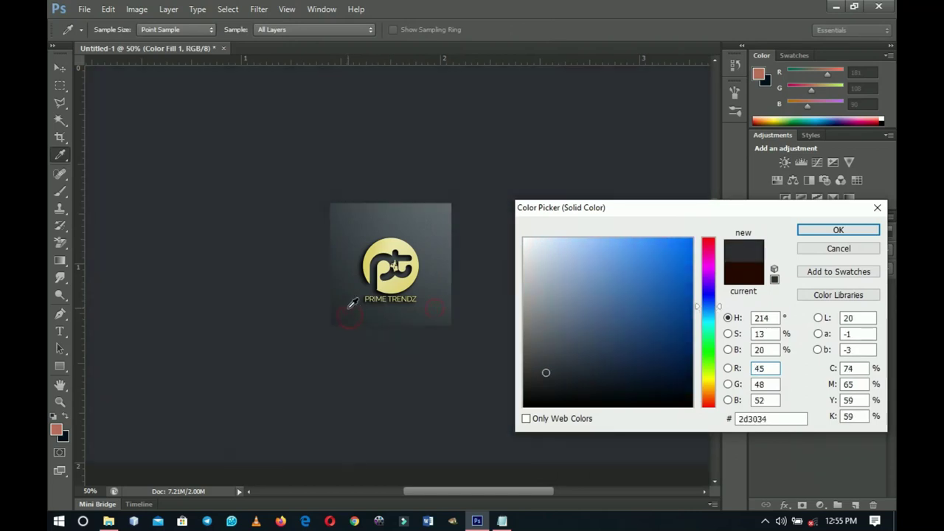
click(344, 313)
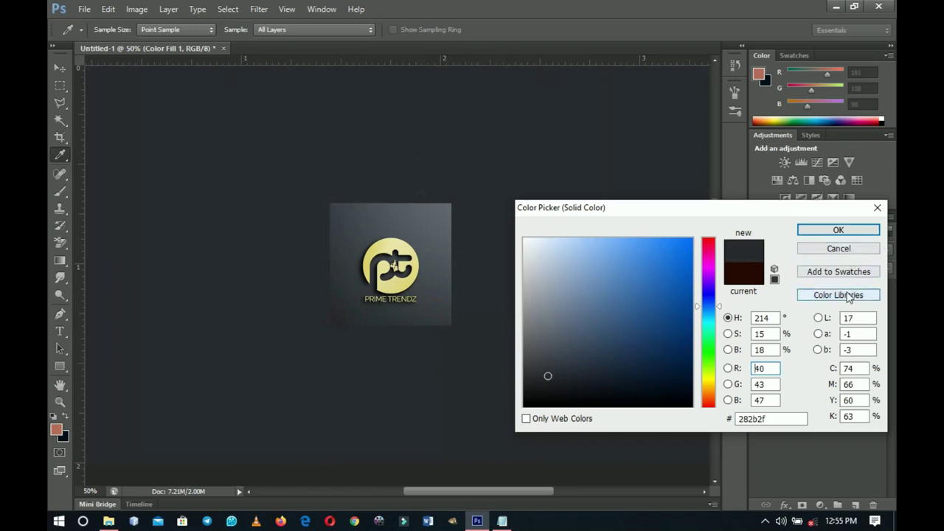
click(863, 232)
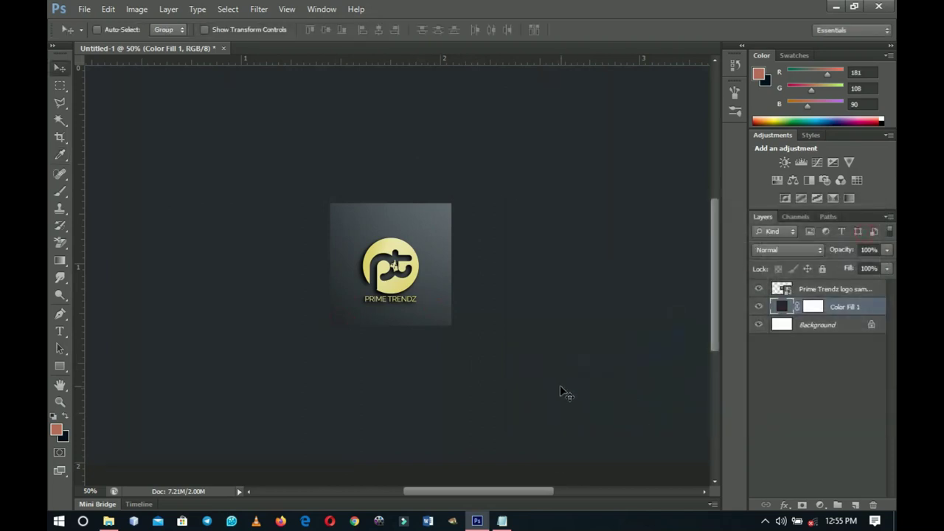
key(x)
Zoom out to see the whole card and move the logo layer slightly upward.
key(z)
alt+click(515, 375)
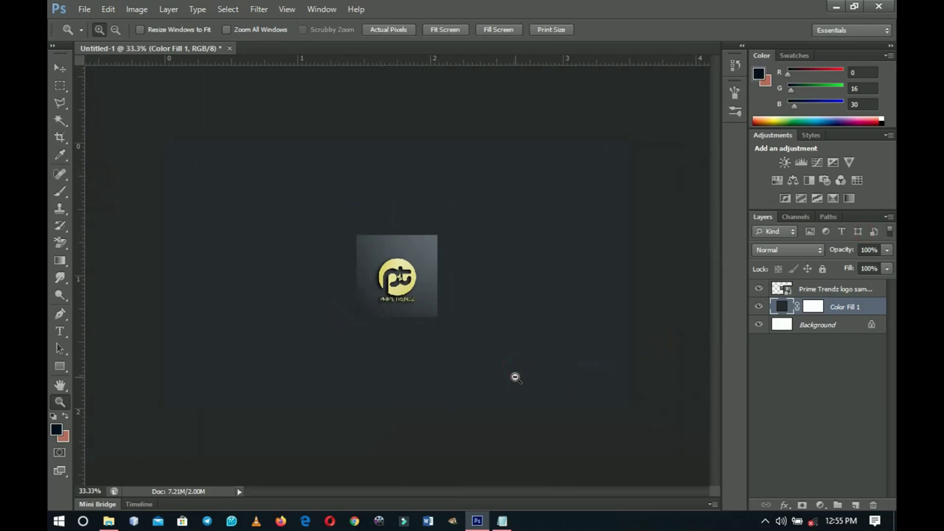
alt+click(502, 345)
click(476, 340)
key(v)
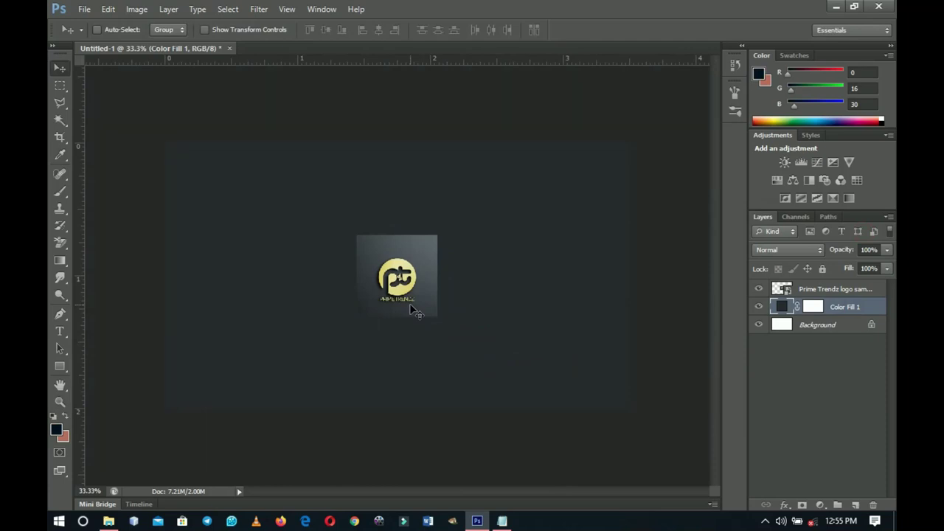
click(817, 293)
drag(438, 312, 436, 279)
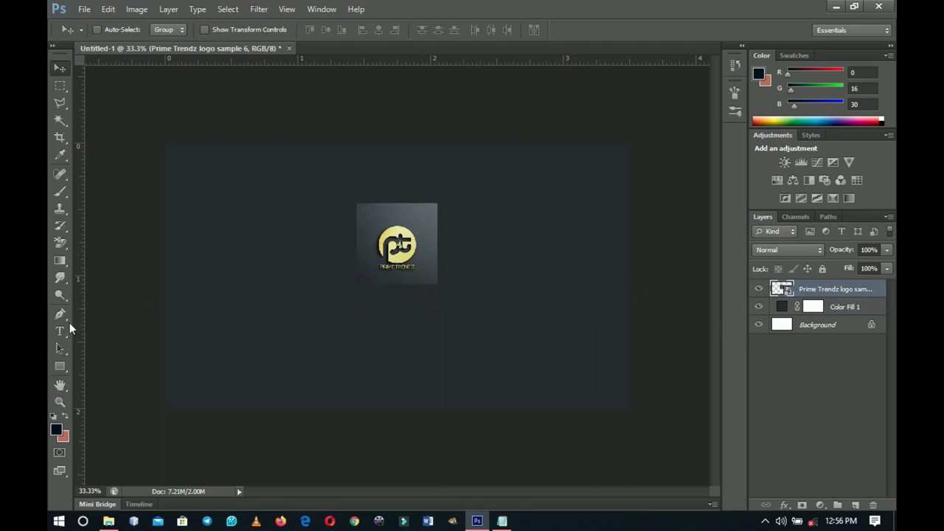
Draw a rectangle bar across the lower part of the card from its left edge.
click(60, 366)
click(104, 364)
drag(133, 368, 648, 450)
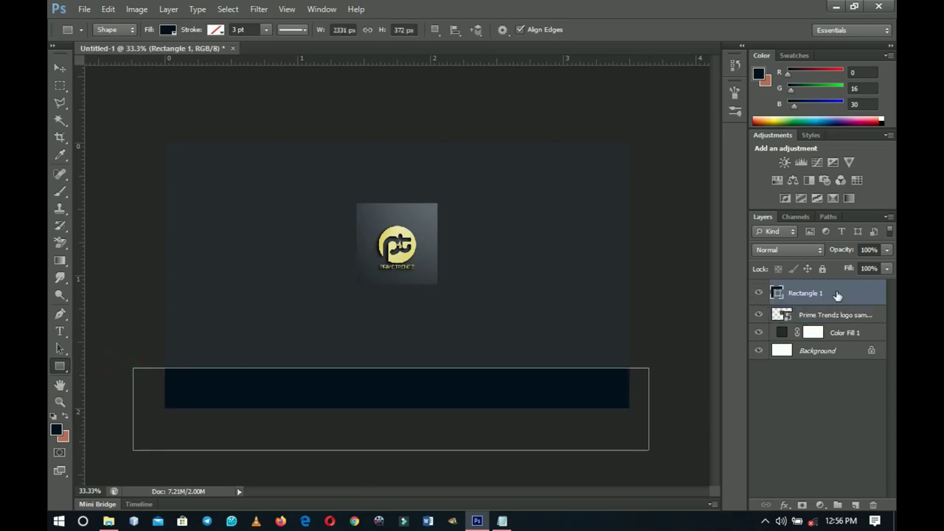
Colour the bar white (ffffff) and nudge it down to the card's bottom edge.
double_click(776, 294)
drag(595, 291, 491, 205)
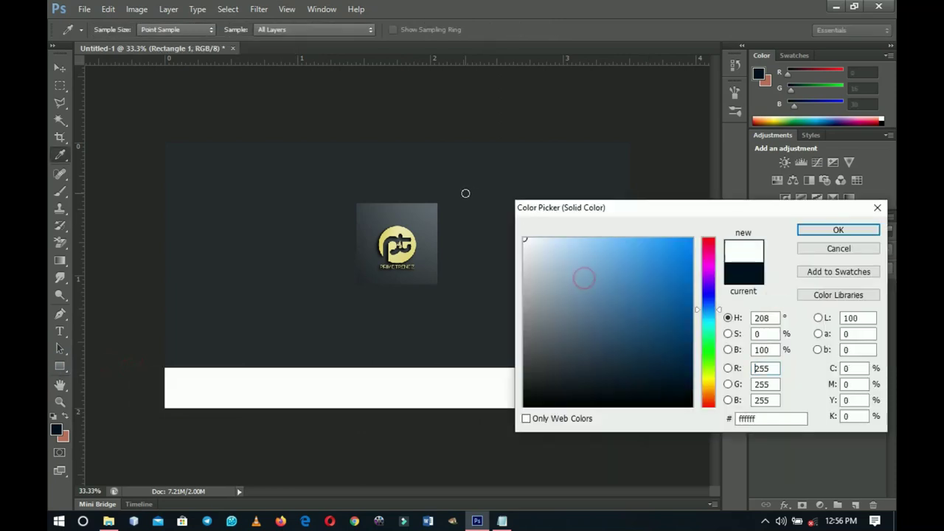
click(818, 231)
key(v)
drag(558, 340, 548, 348)
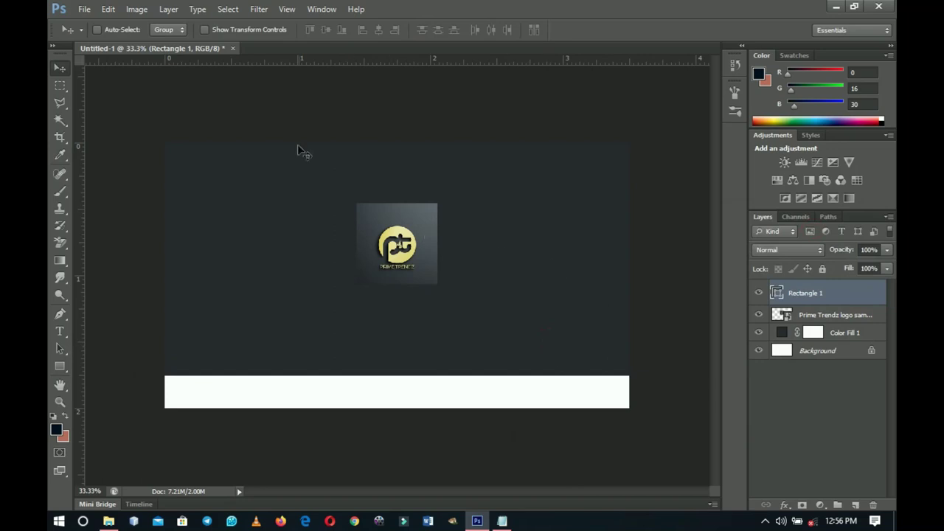
Add a vertical guide at 30% of the card's width.
click(287, 10)
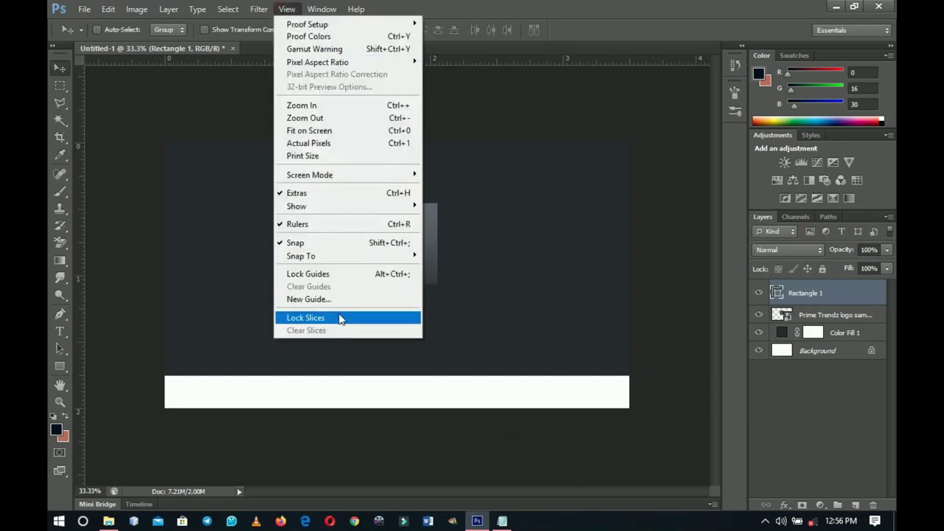
click(339, 299)
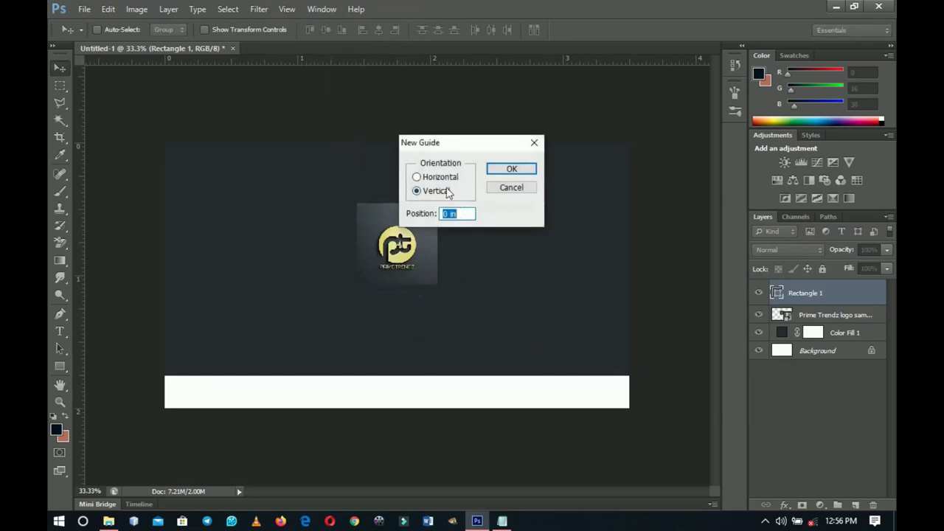
text(30%)
key(Return)
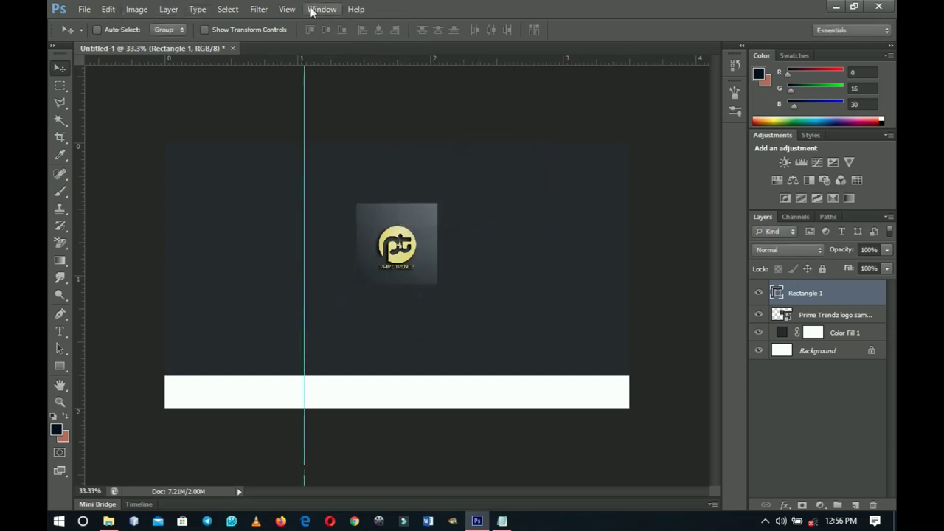
Add a second vertical guide at 70% and duplicate the white bar layer.
click(287, 9)
click(321, 299)
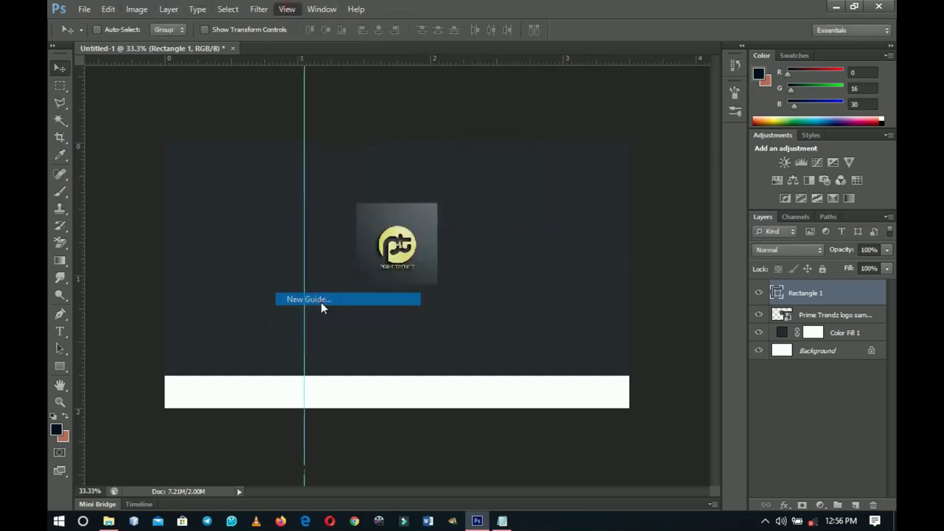
text(0)
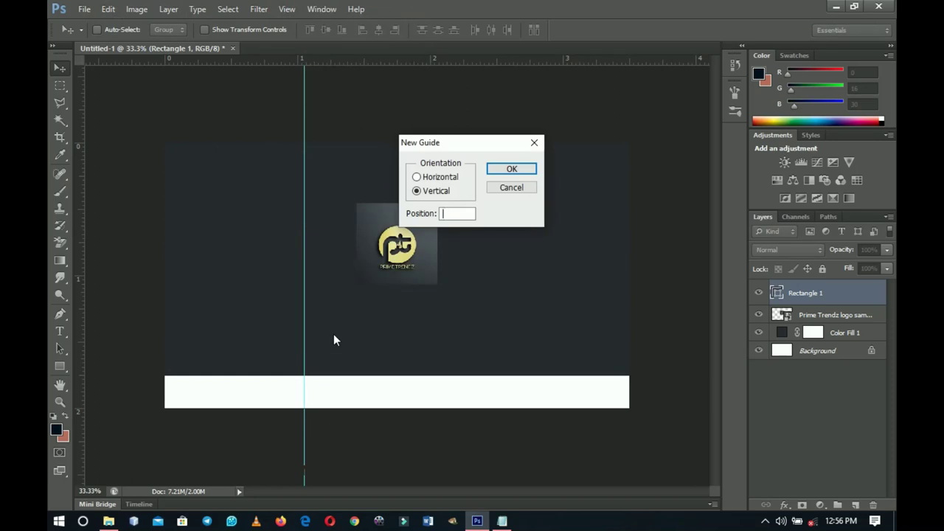
text(%)
key(Return)
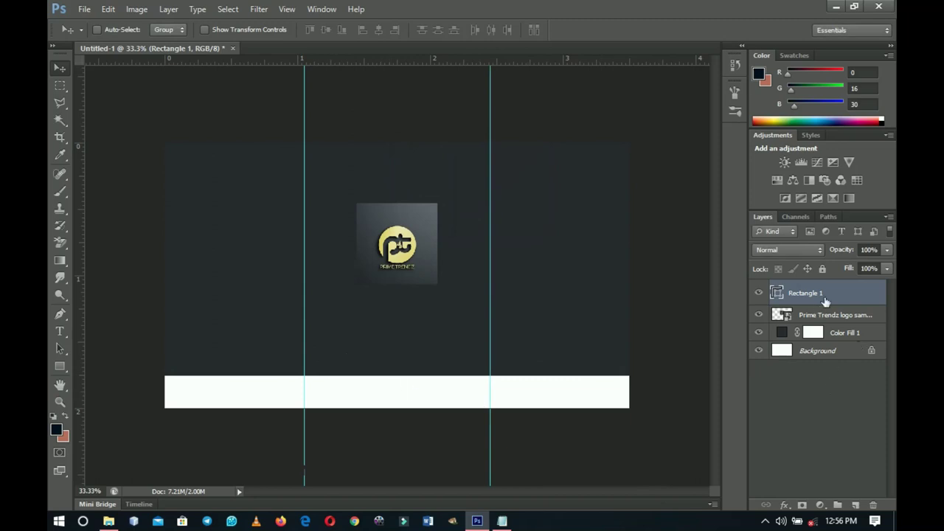
key(ctrl+j)
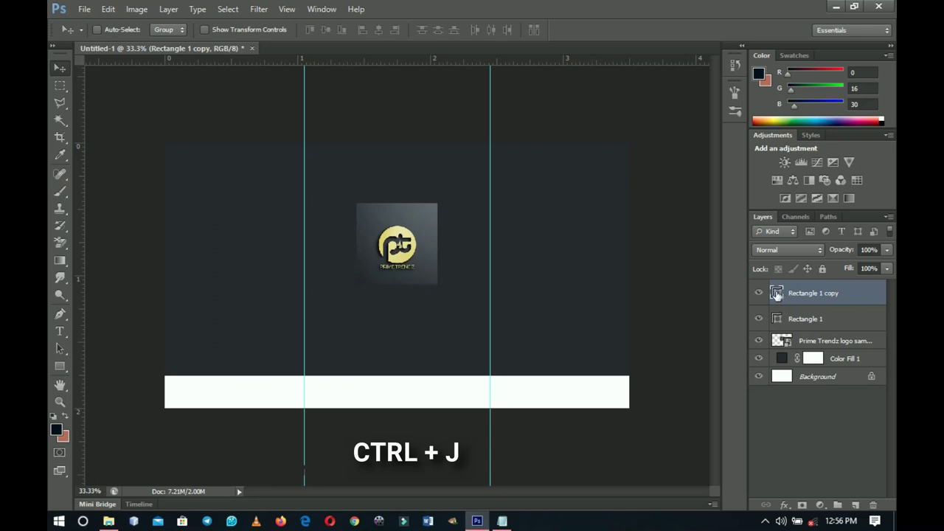
Move the bar copy up slightly and colour it the logo's yellow, efdf4c.
drag(447, 402, 443, 386)
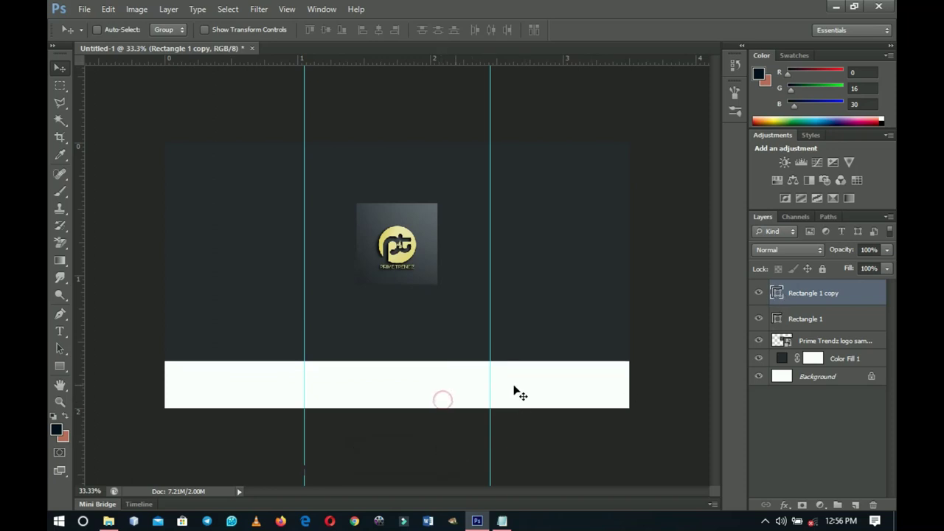
double_click(777, 295)
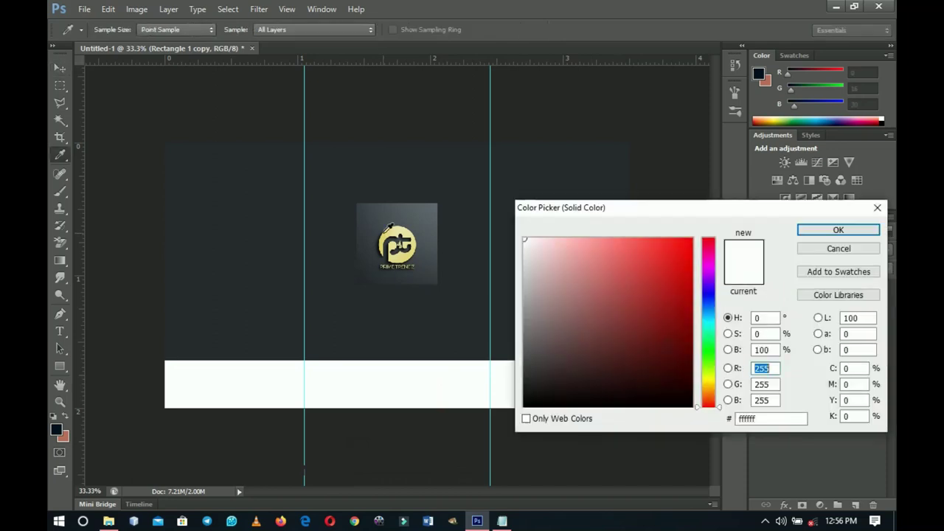
click(387, 234)
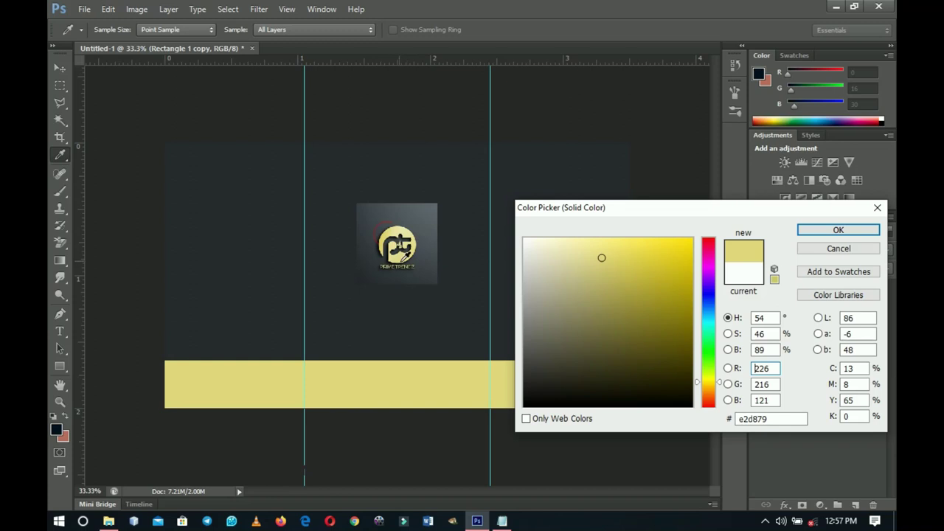
click(387, 233)
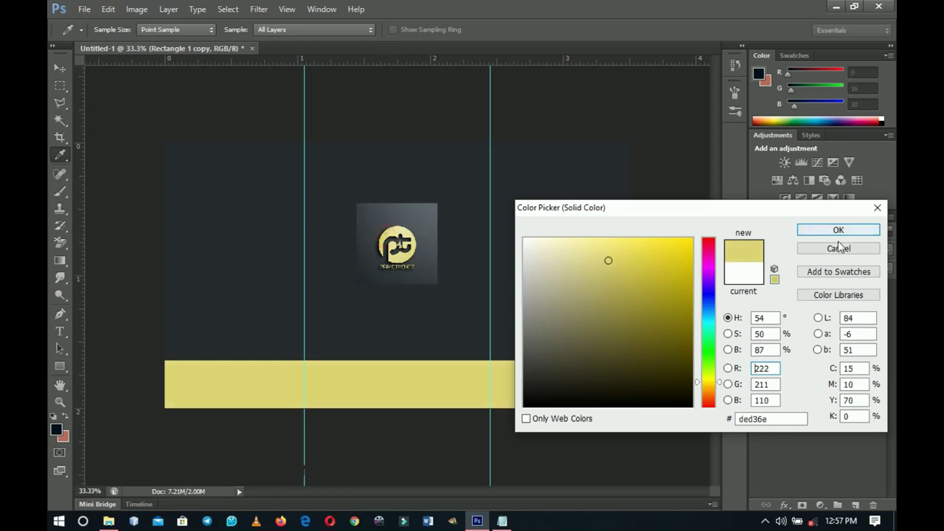
click(639, 248)
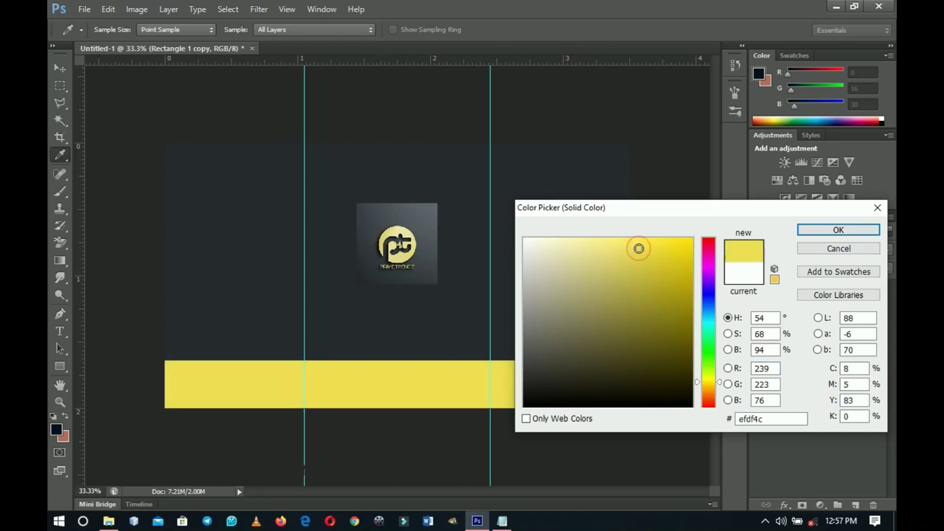
click(837, 231)
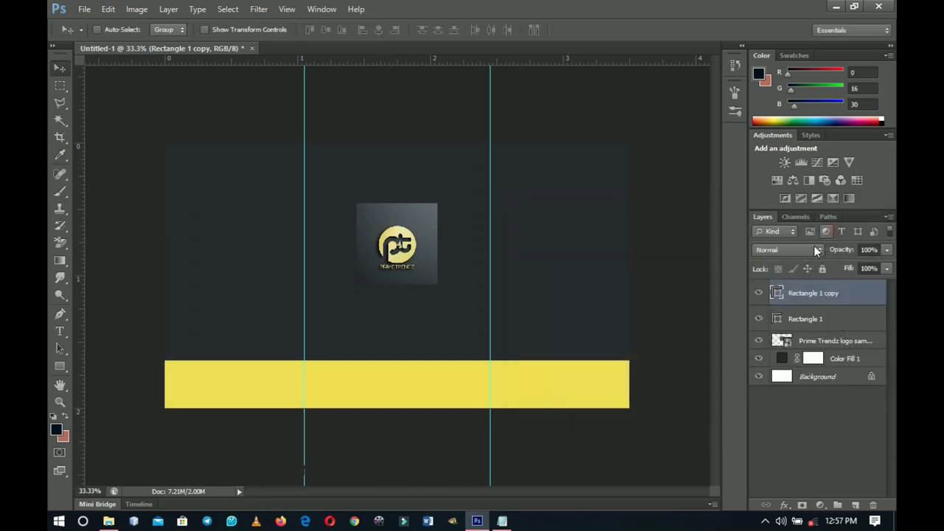
Place the yellow bar beneath the white bar at the 30% guide, nudged down to a thin strip.
drag(831, 301, 826, 332)
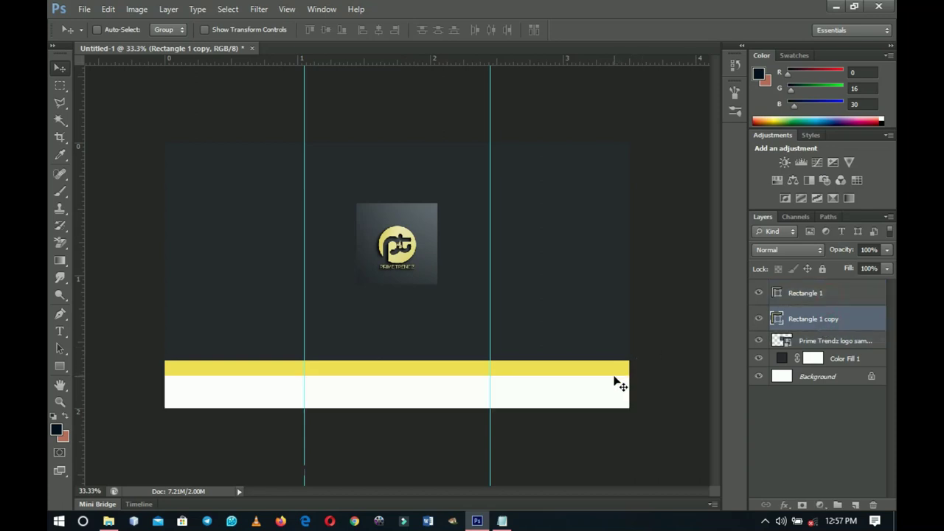
drag(599, 367, 257, 366)
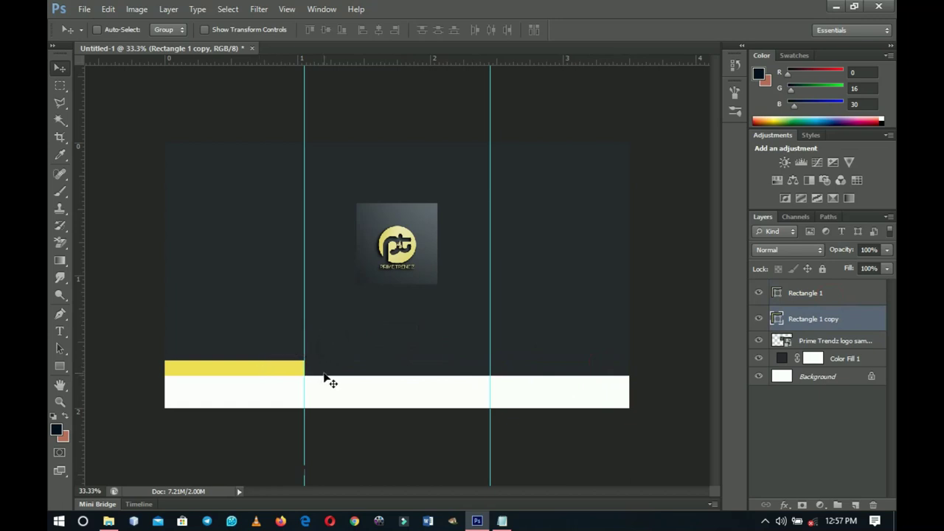
key(z)
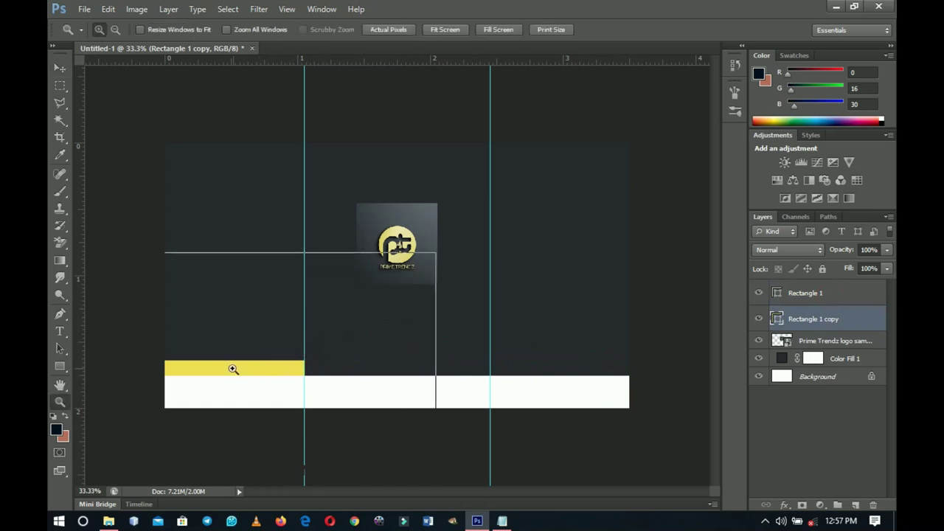
click(232, 368)
click(211, 392)
drag(213, 394, 325, 384)
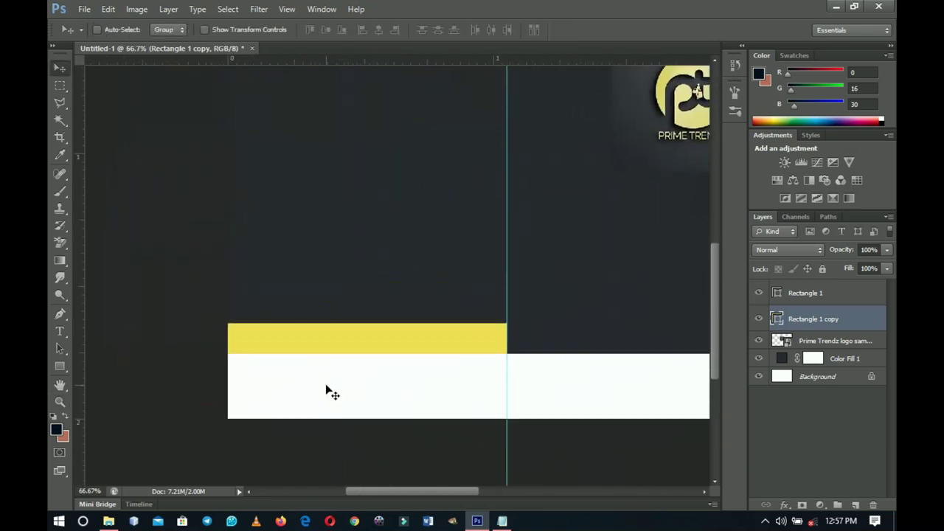
key(Down)
key(Down)
key(Down)
key(Down)
key(Down)
key(Down)
key(Down)
key(Down)
key(Down)
key(Down)
key(Down)
key(Down)
key(Down)
key(Down)
key(Down)
key(Down)
key(Down)
key(Down)
key(Down)
key(Down)
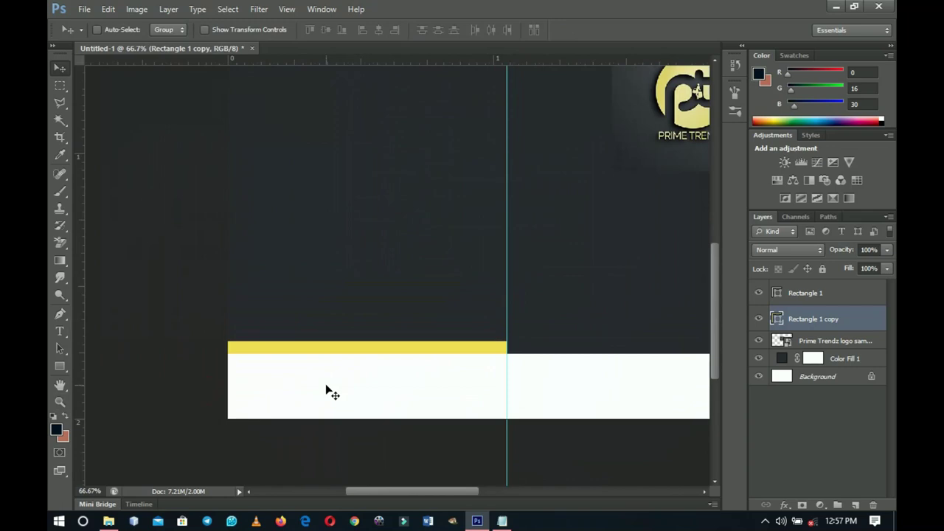
key(Down)
key(Down)
key(Down)
key(Down)
key(Down)
key(Down)
key(Down)
key(Down)
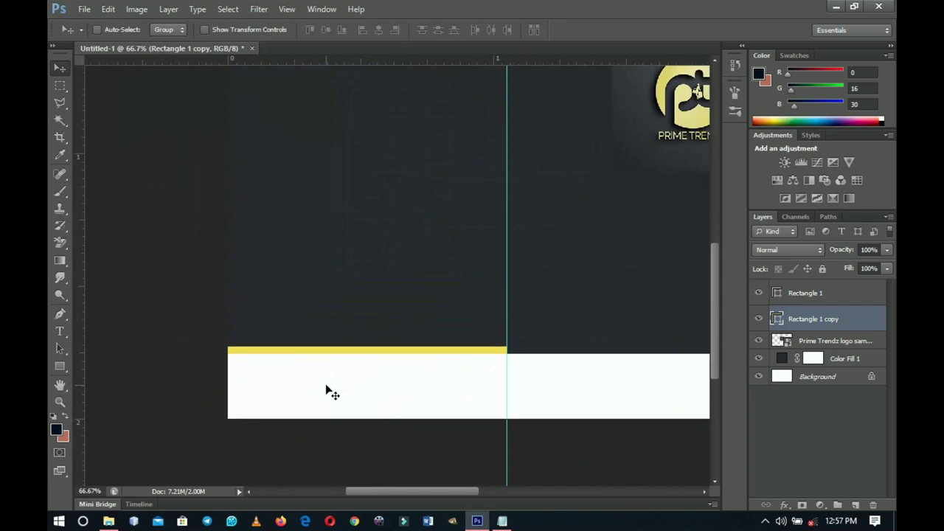
key(z)
alt+click(422, 360)
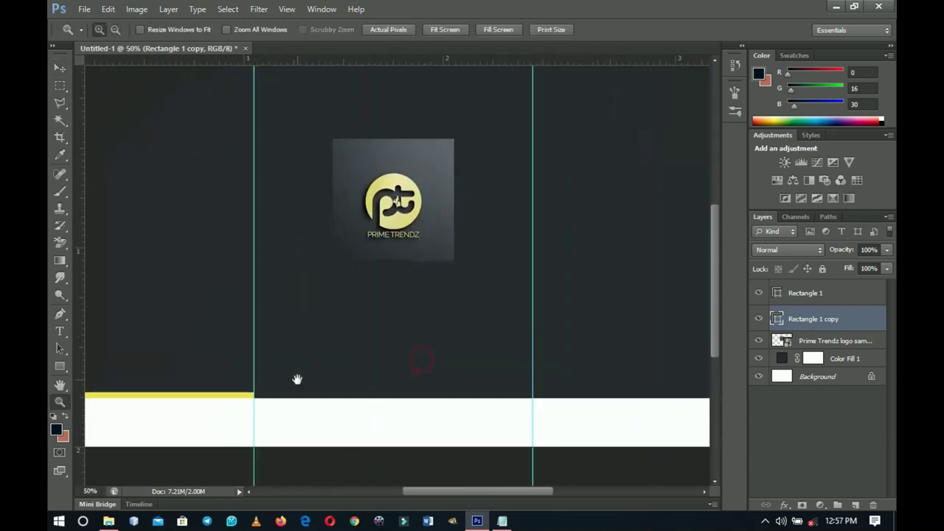
Duplicate the yellow strip to the card's right side and hide the guides.
key(v)
key(ctrl+j)
drag(205, 399, 399, 331)
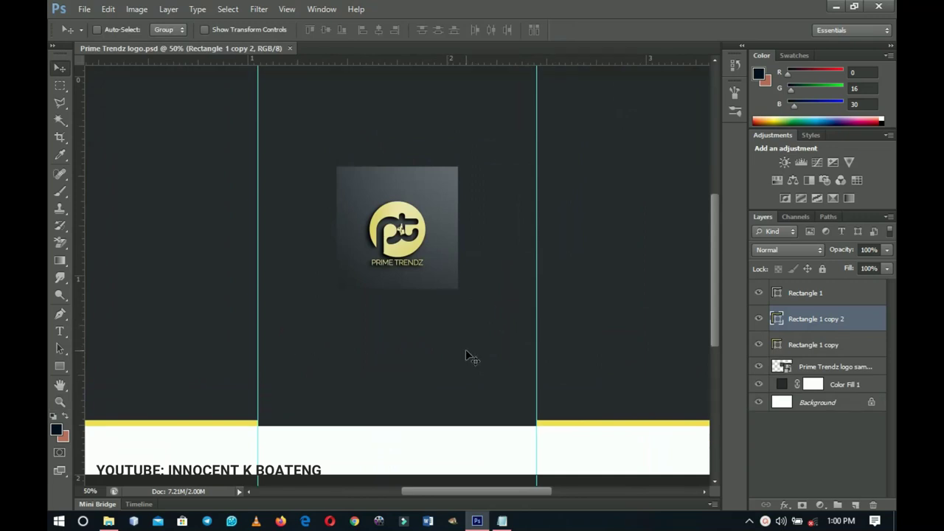
key(ctrl+semicolon)
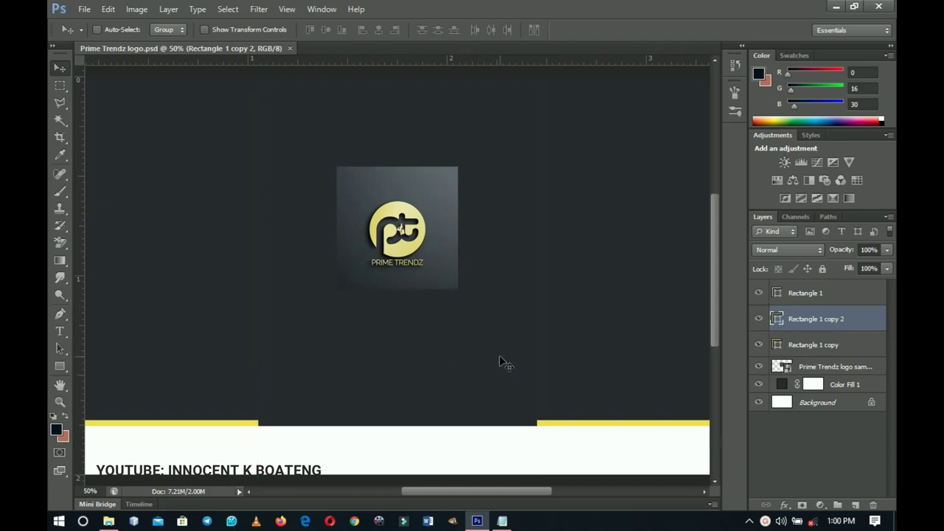
key(z)
alt+click(467, 287)
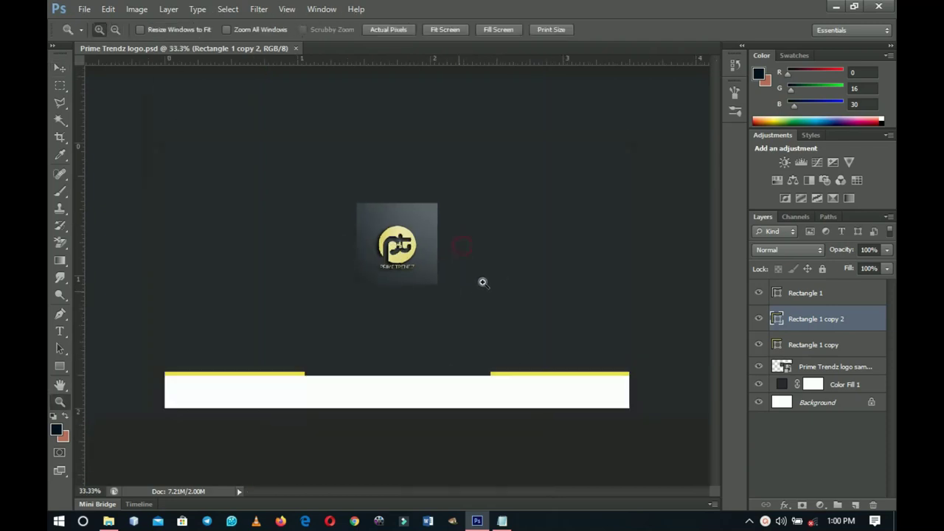
Turn the pasteboard backdrop Medium Gray and drag the logo layer slightly higher on the card.
key(v)
right_click(681, 328)
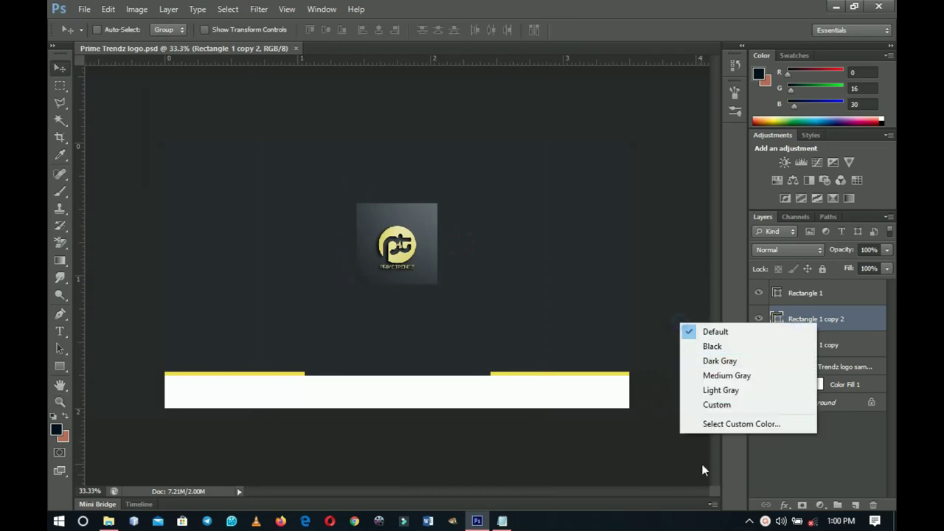
click(712, 375)
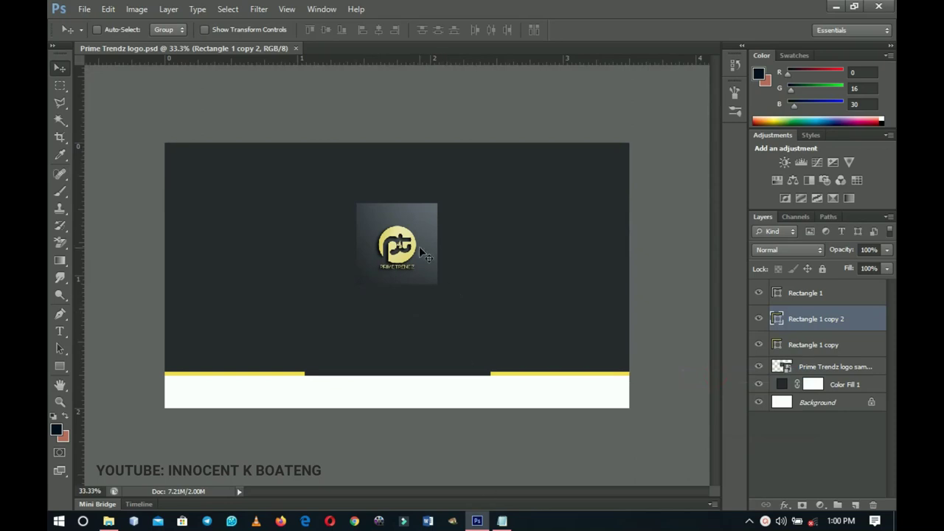
click(816, 372)
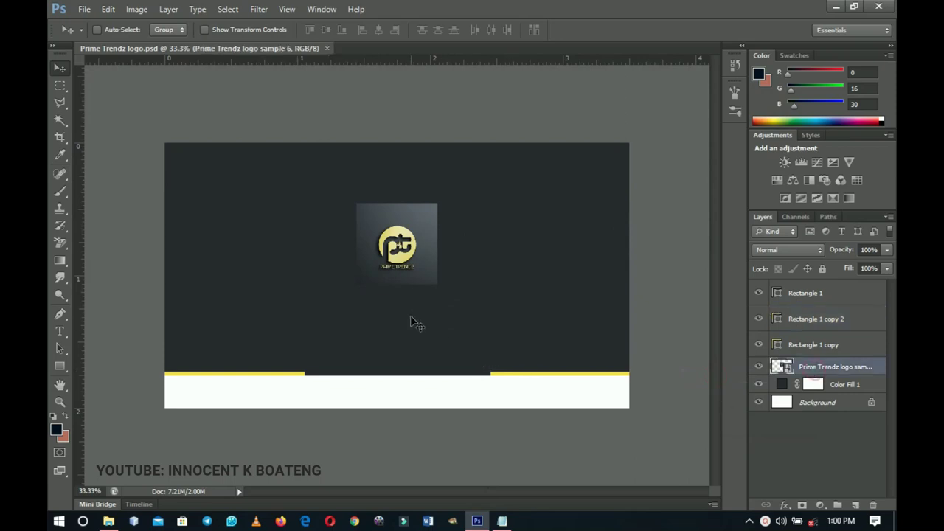
drag(413, 297, 413, 282)
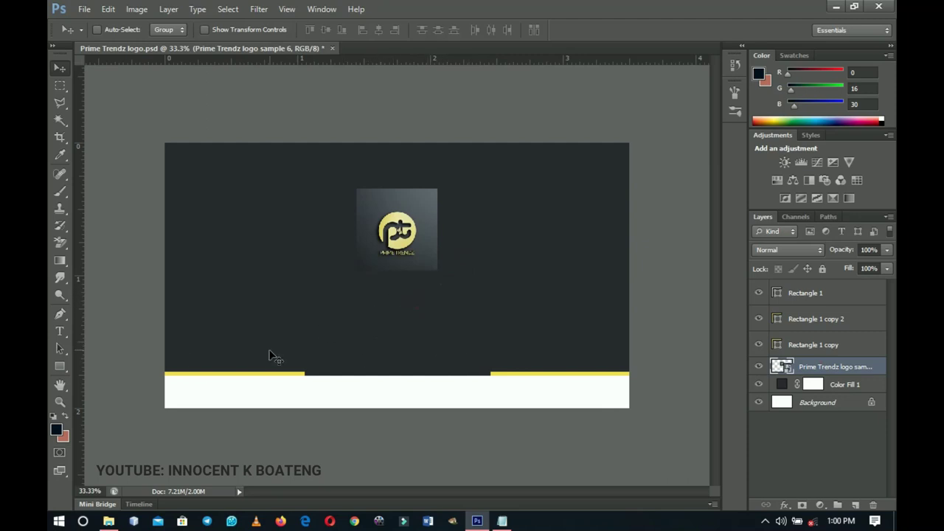
Copy PRIME TRENDZ from the notes and start a text line under the logo above the top layer.
click(501, 521)
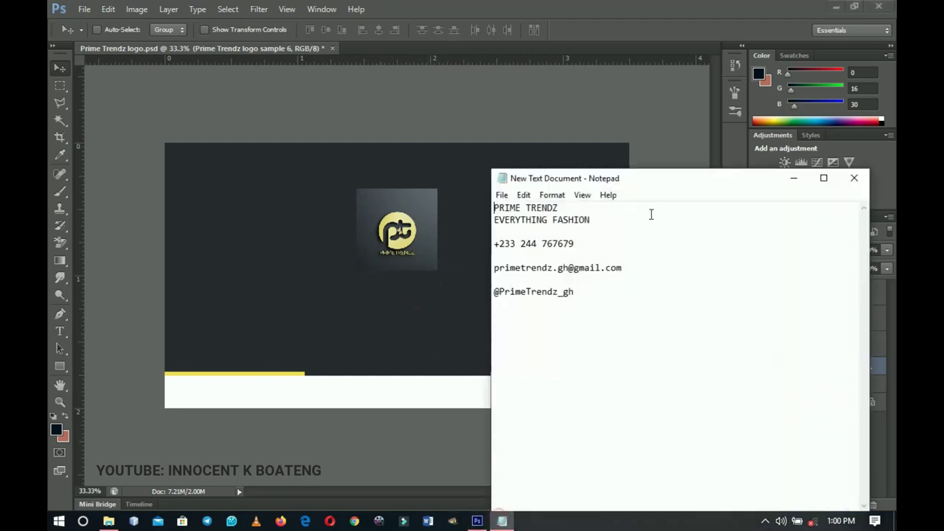
drag(580, 207, 493, 207)
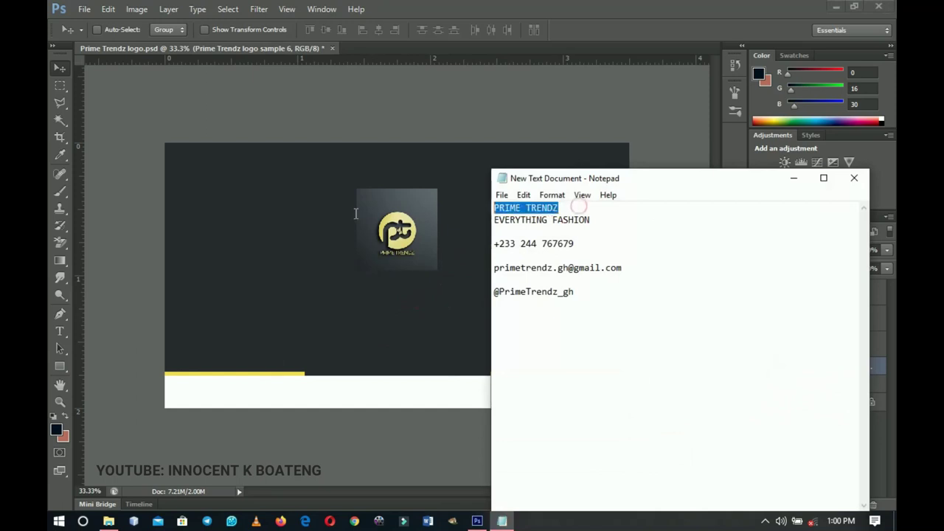
click(794, 178)
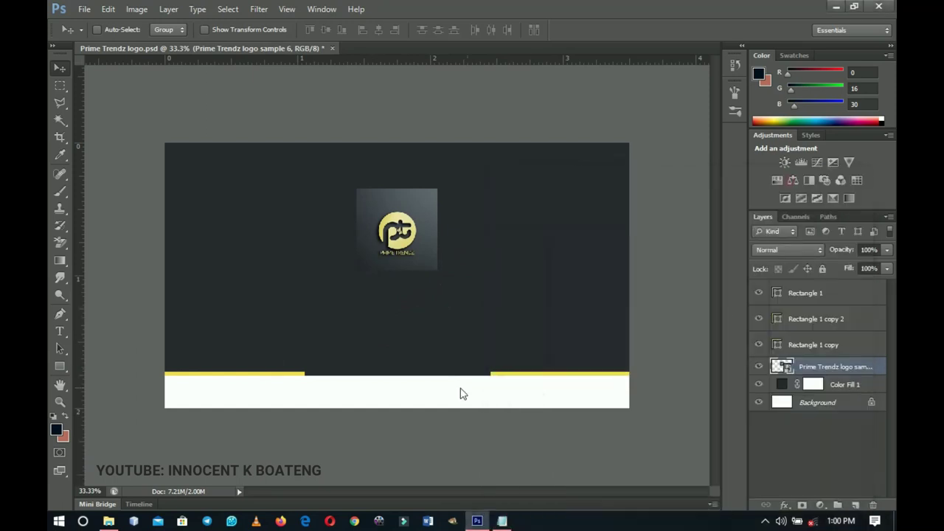
click(823, 293)
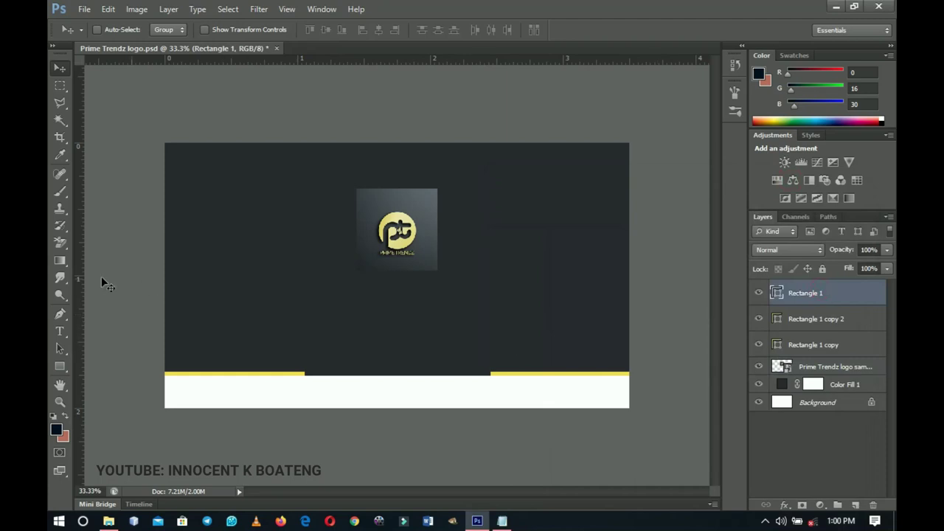
click(59, 334)
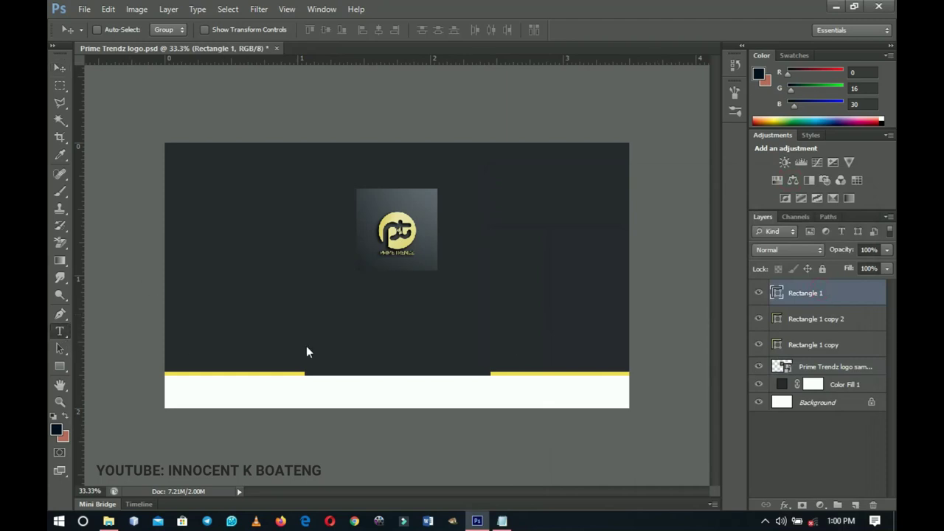
click(374, 294)
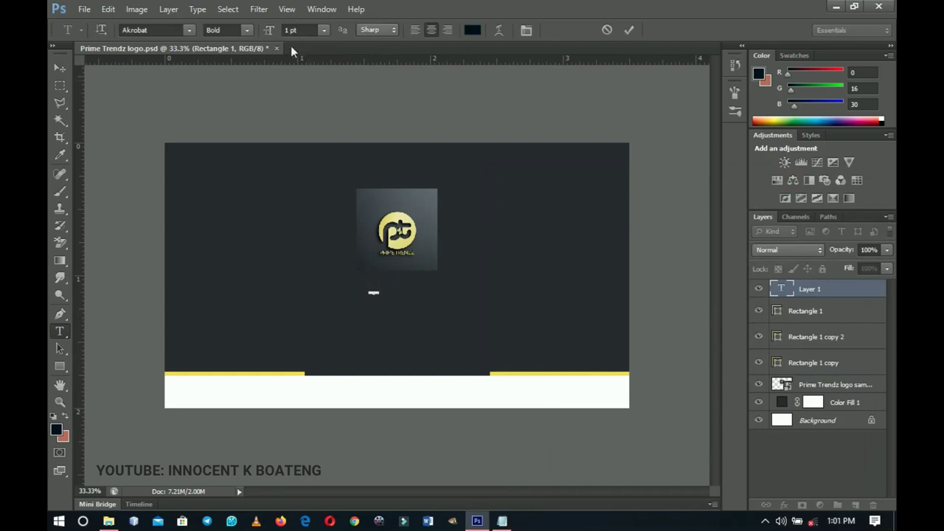
Enlarge the PRIME TRENDZ heading to 26 pt and set its font to Raleway.
drag(271, 37, 289, 36)
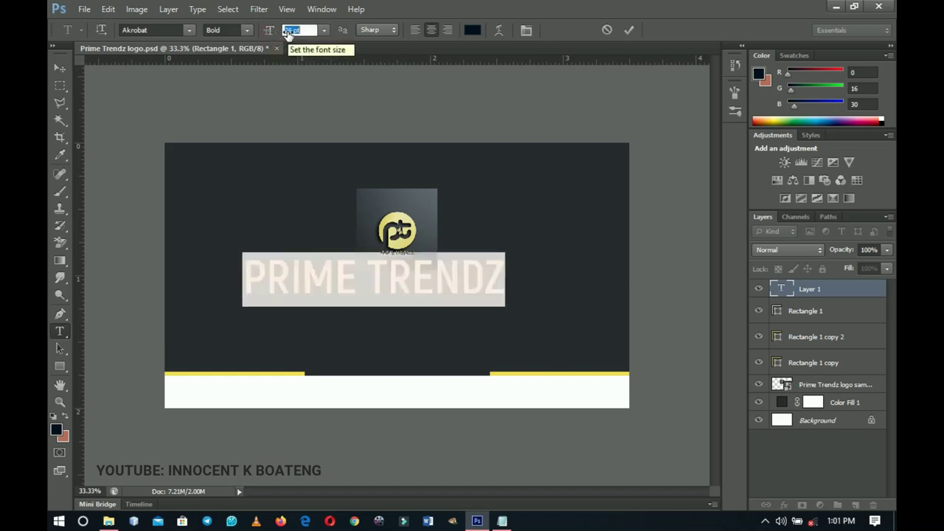
click(164, 29)
click(161, 30)
text(Raleway)
key(Return)
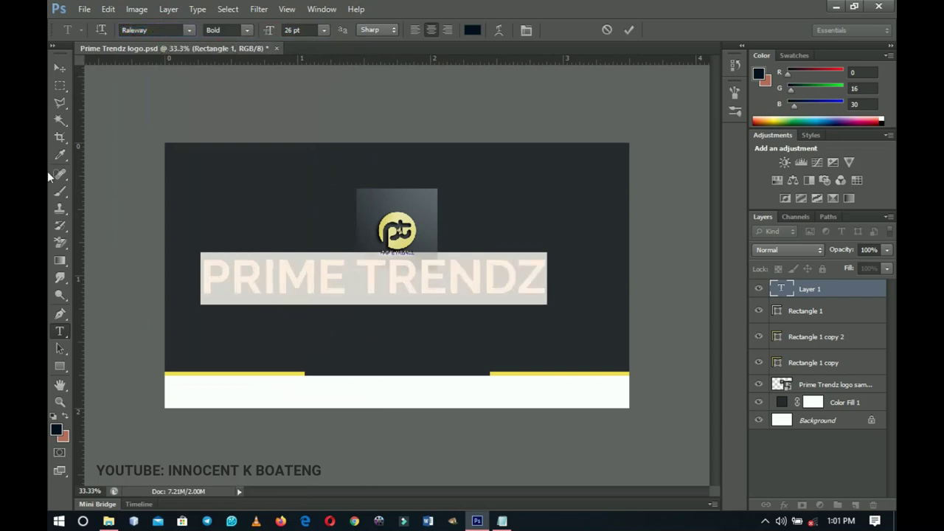
Make the heading white (ffffff) Raleway SemiBold with -40 tracking.
click(250, 29)
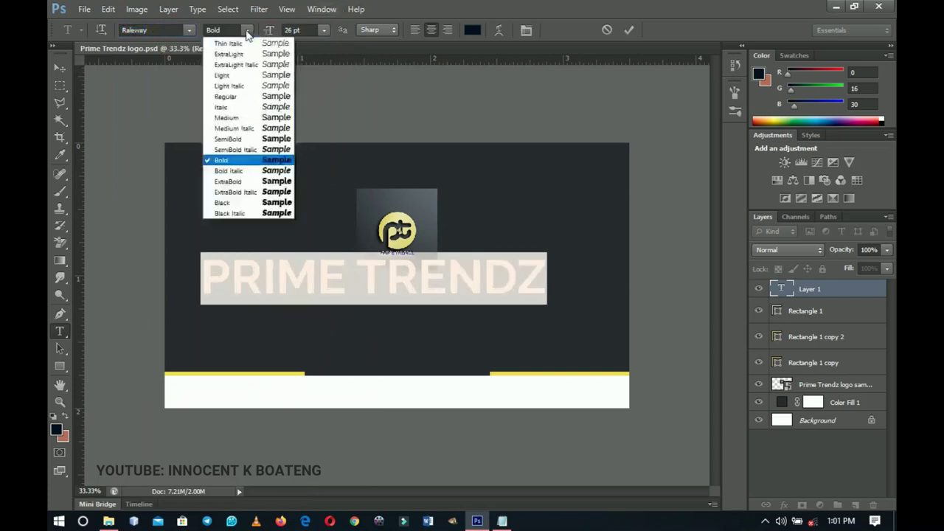
click(231, 149)
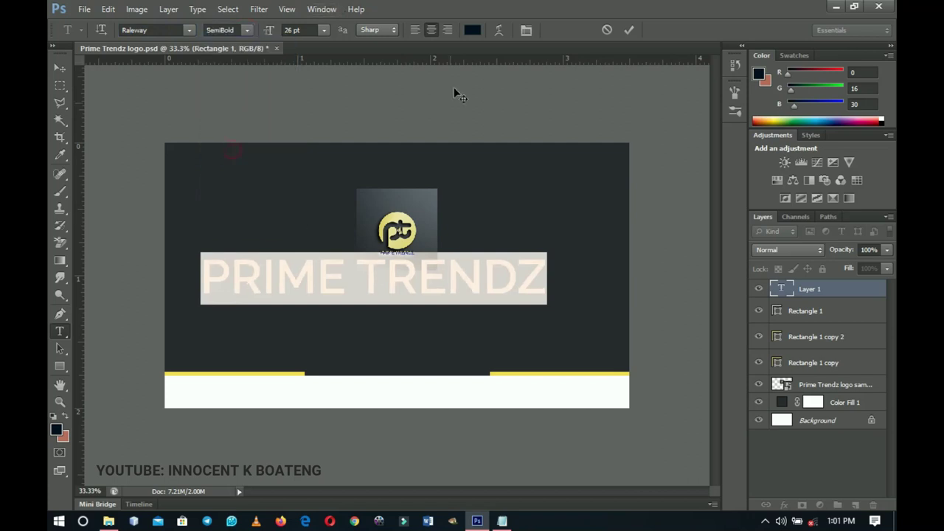
click(470, 30)
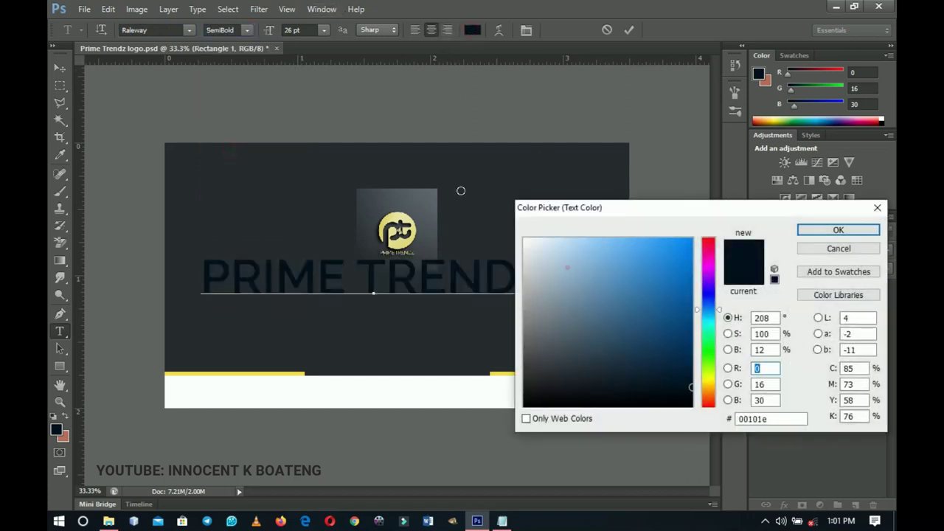
drag(565, 268, 524, 237)
click(847, 231)
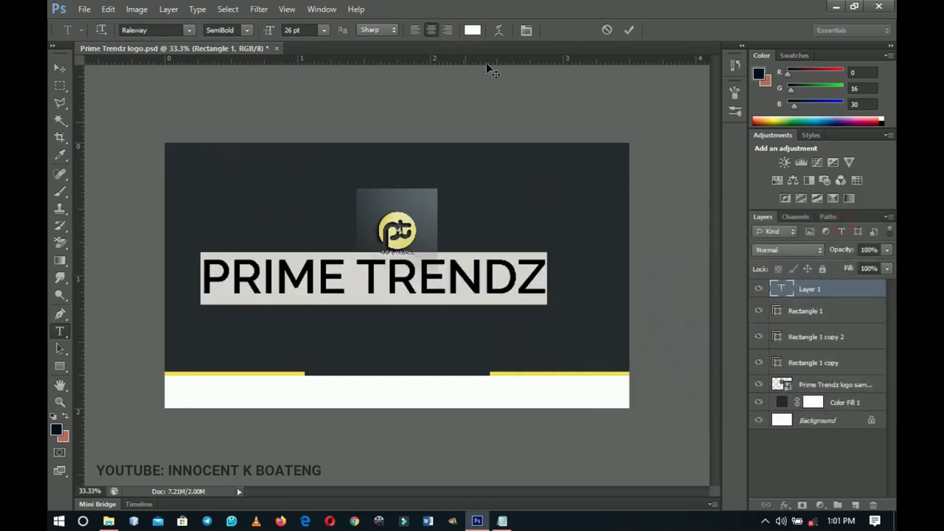
click(528, 32)
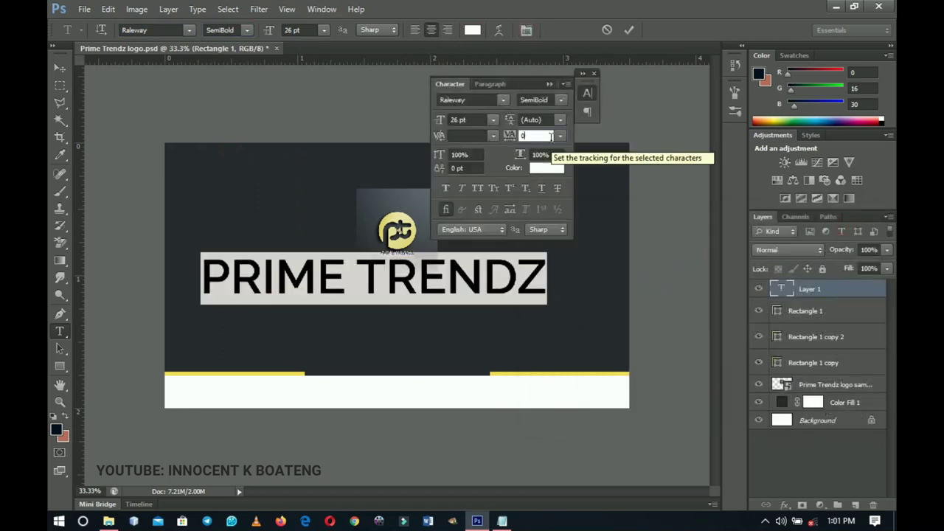
text(-40)
key(Return)
click(59, 67)
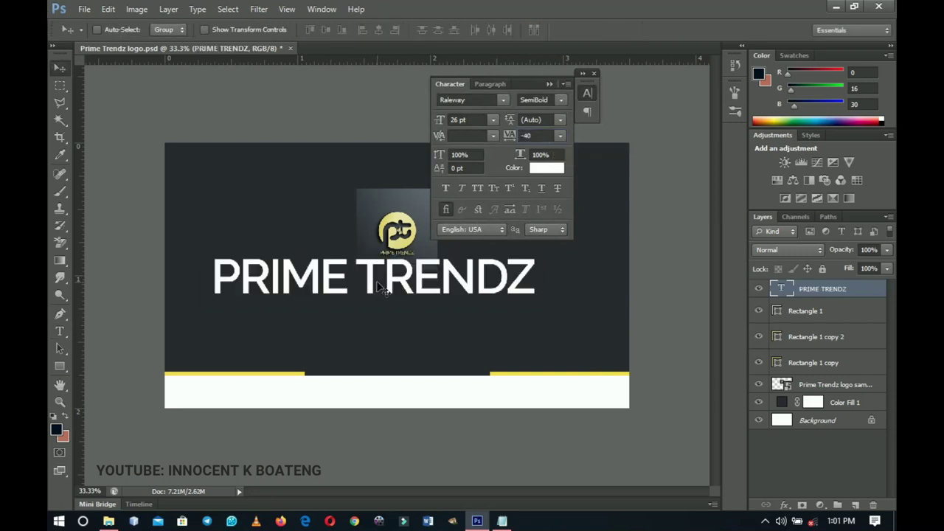
Scale the heading down, centre it on the canvas, nudge it up, and duplicate it.
key(ctrl+t)
drag(535, 303, 465, 332)
key(Return)
key(ctrl+a)
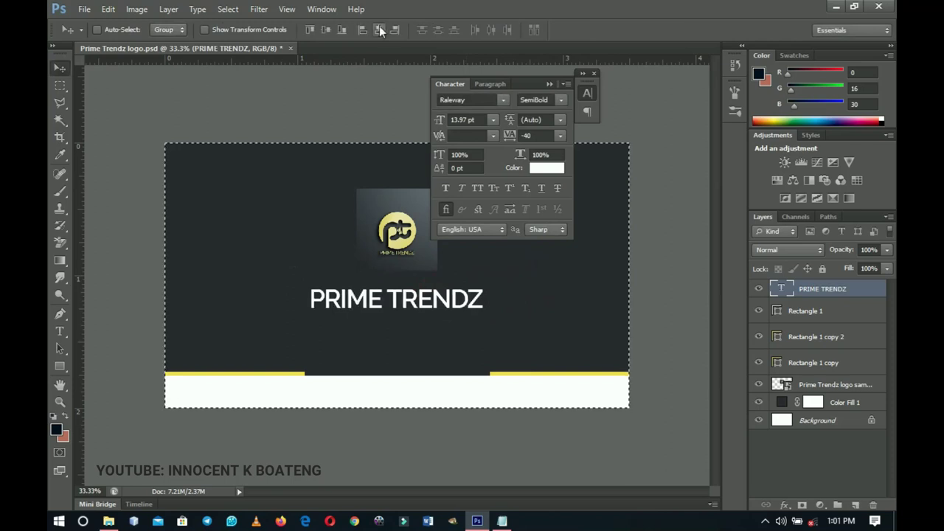
key(ctrl+d)
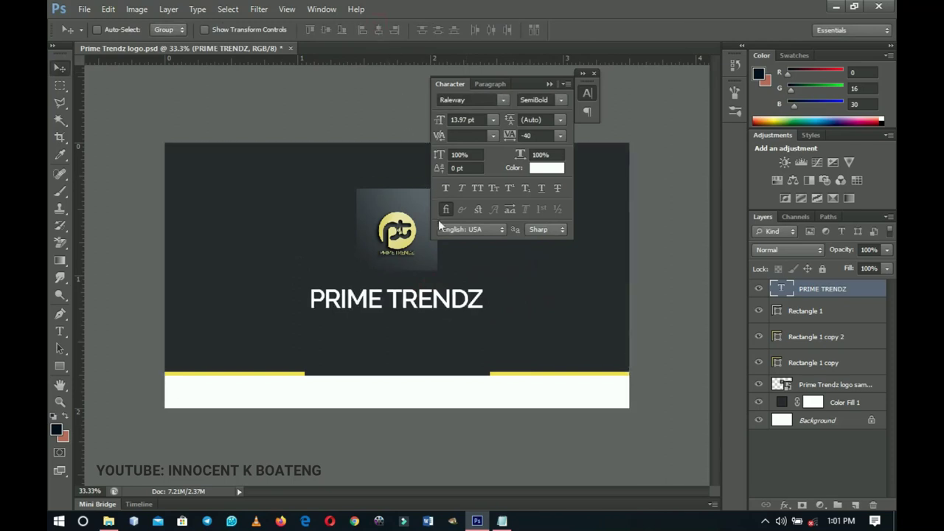
key(ctrl+t)
drag(488, 318, 480, 312)
key(Return)
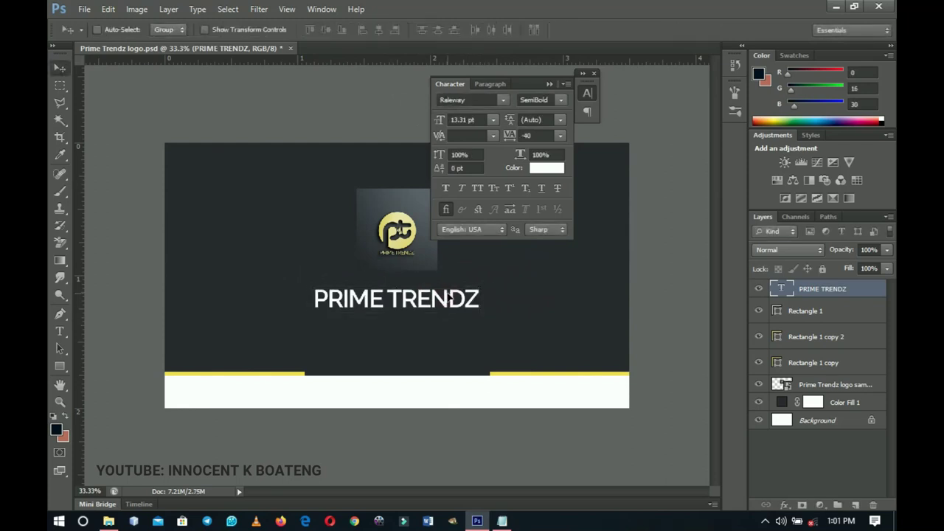
key(Up)
key(Up)
key(Up)
key(Up)
key(Up)
key(Up)
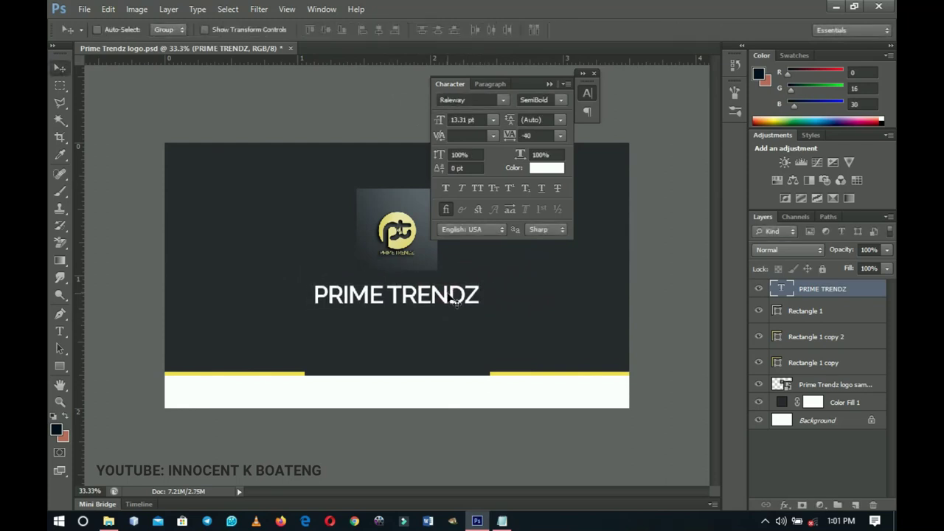
click(593, 74)
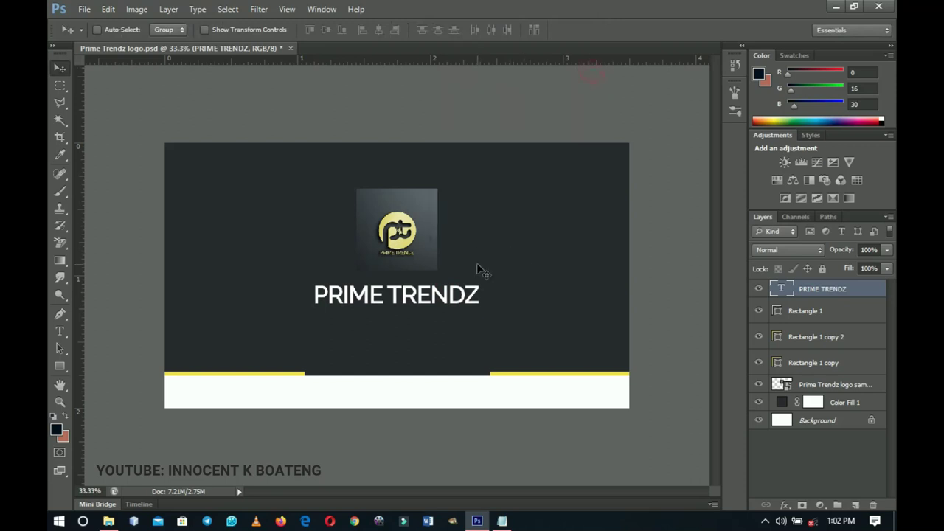
key(alt+Down)
Move the heading copy below PRIME TRENDZ and replace its text with EVERYTHING FASHION.
drag(450, 305, 435, 330)
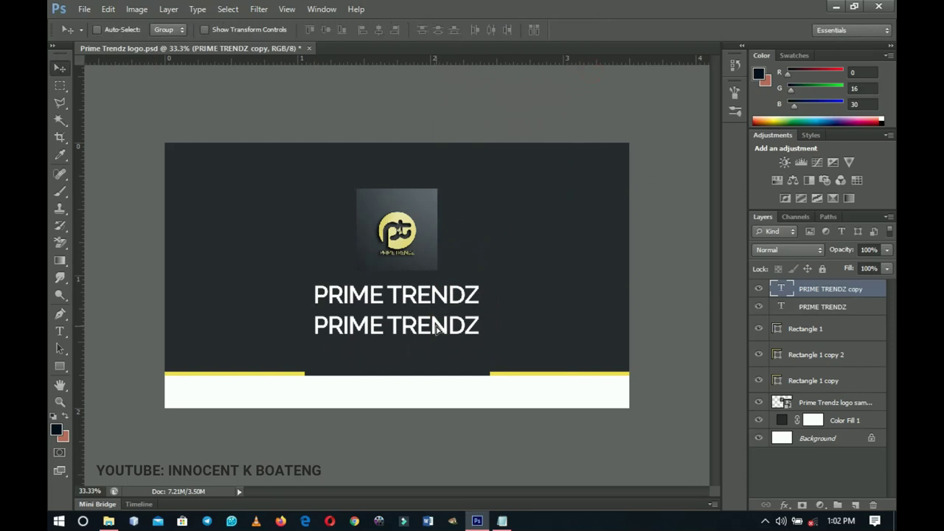
click(502, 520)
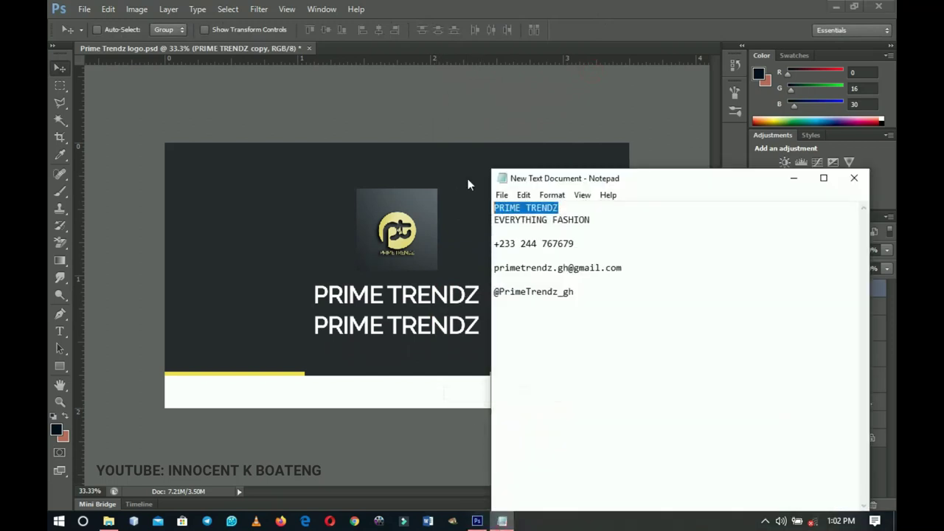
triple_click(602, 219)
key(ctrl+c)
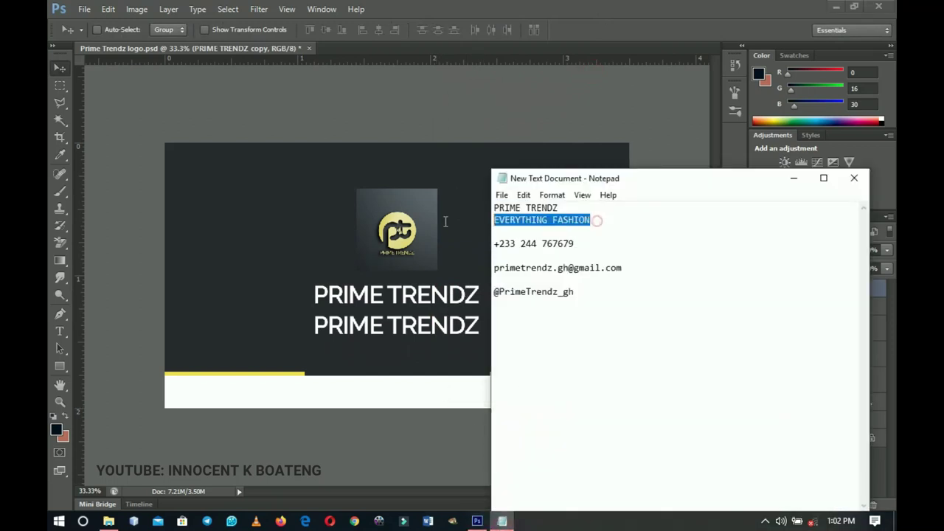
click(795, 182)
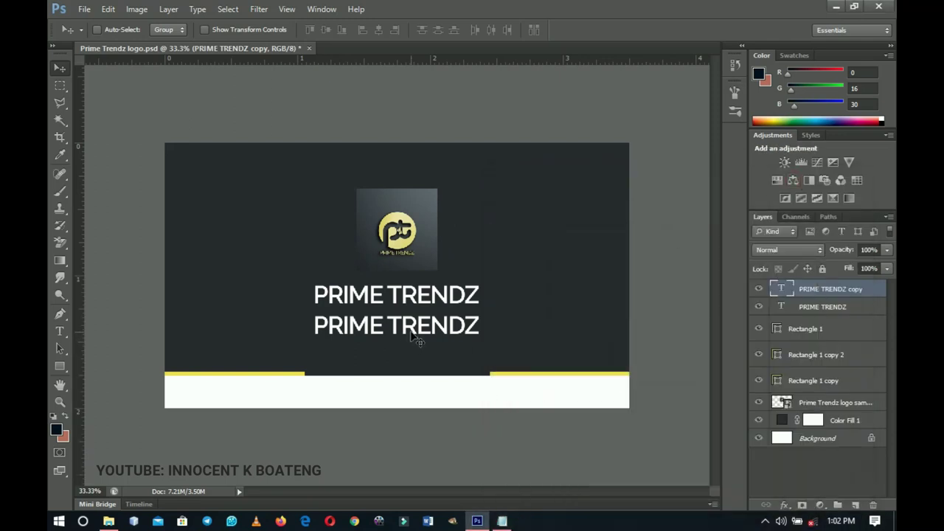
key(t)
click(412, 331)
key(ctrl+a)
key(ctrl+v)
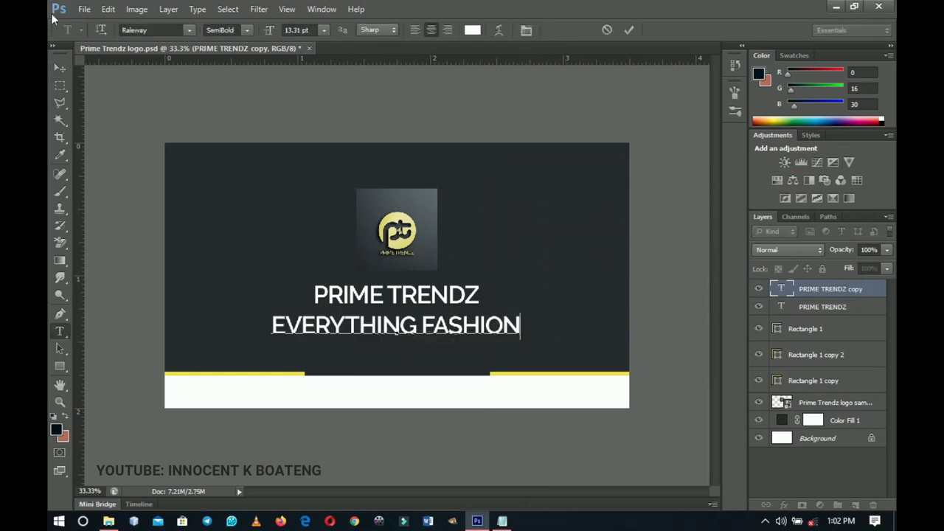
Set the tagline to Medium weight, shrink it to about 63%, and nudge it up.
key(ctrl+a)
click(247, 30)
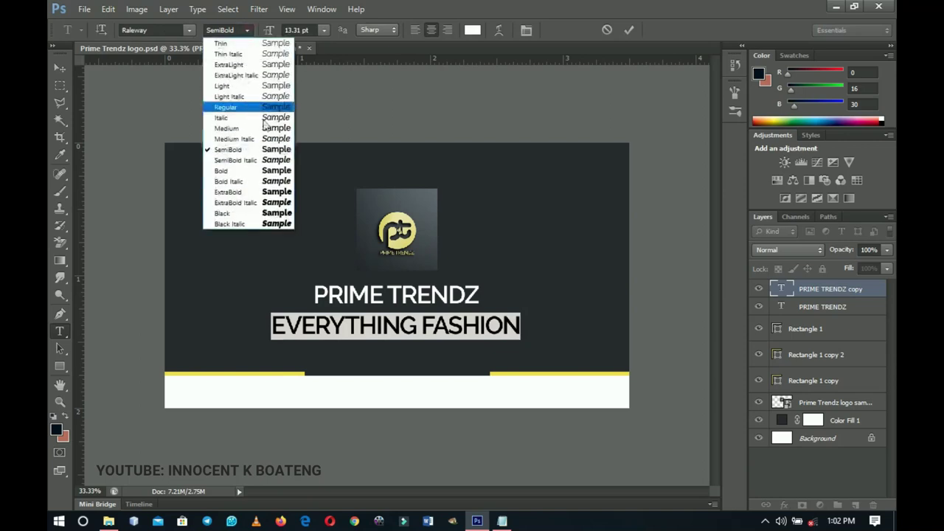
click(267, 128)
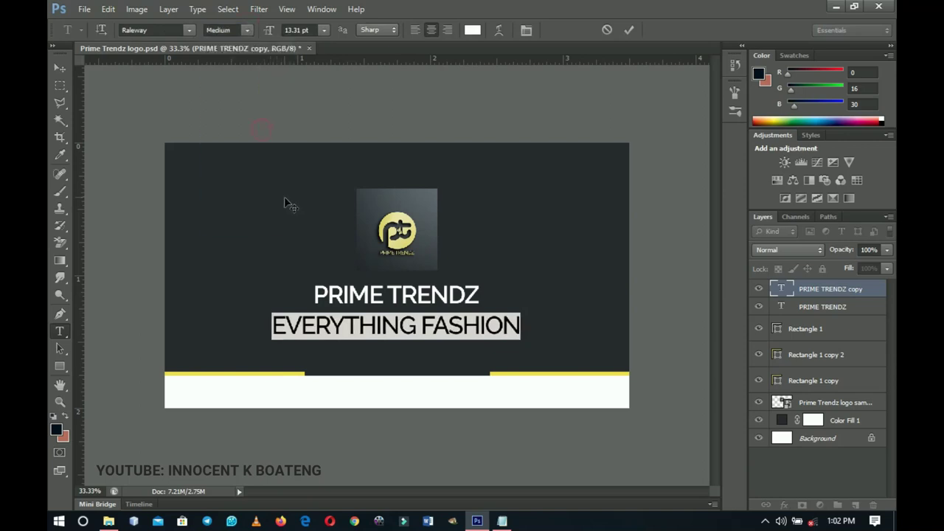
click(60, 67)
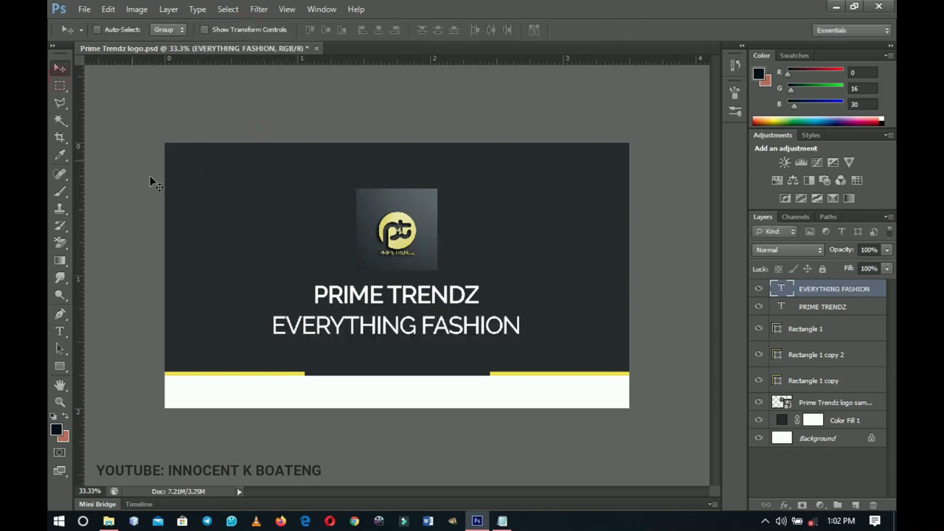
key(ctrl+t)
drag(525, 345, 474, 323)
key(Return)
key(shift+Up)
key(shift+Up)
key(shift+Up)
Colour the tagline yellow (efdf4c) by sampling the yellow bar.
key(t)
click(412, 318)
key(ctrl+a)
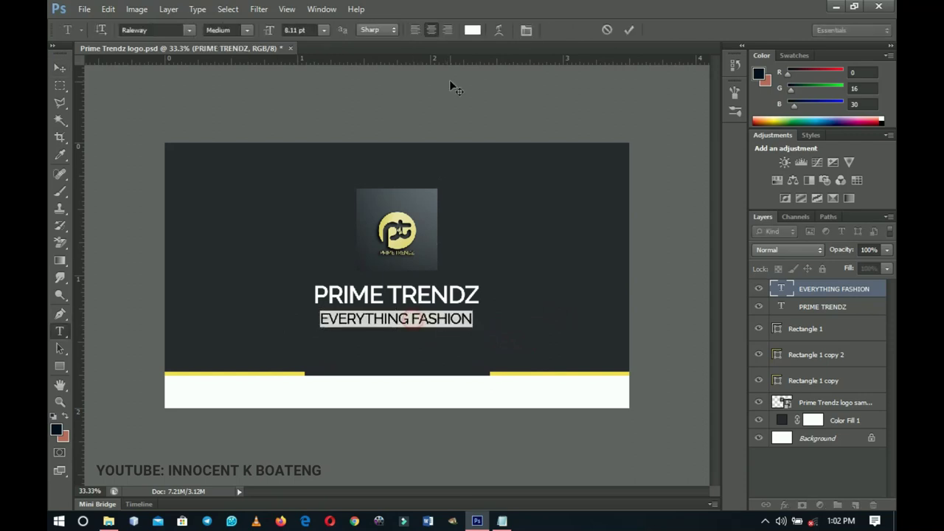
click(472, 30)
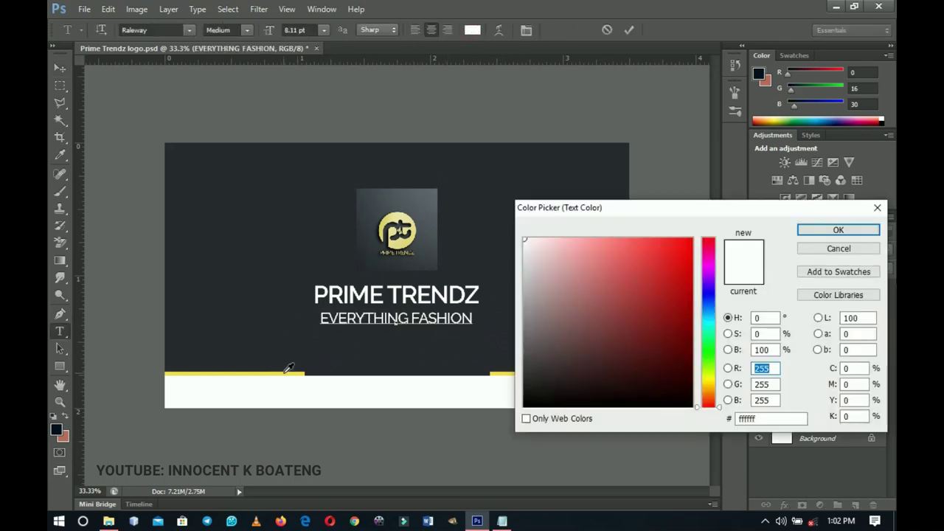
click(285, 374)
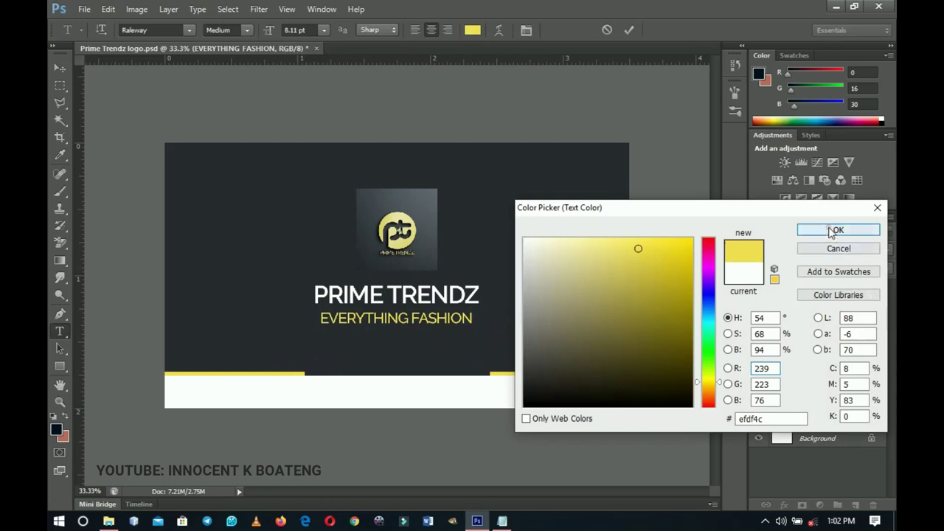
click(834, 230)
click(54, 68)
drag(231, 189, 622, 383)
drag(464, 345, 464, 321)
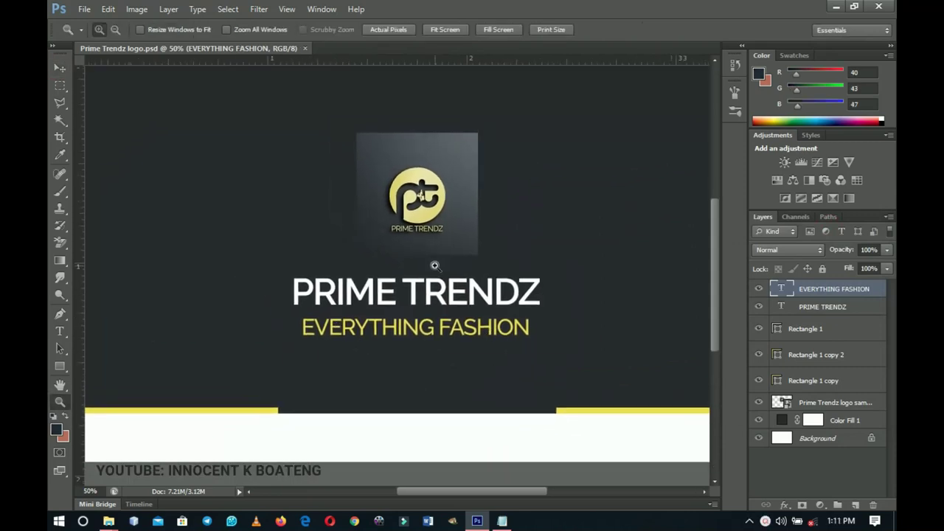
Group all front-side layers into a group named Front and hide it.
right_click(435, 266)
click(447, 274)
alt+click(446, 277)
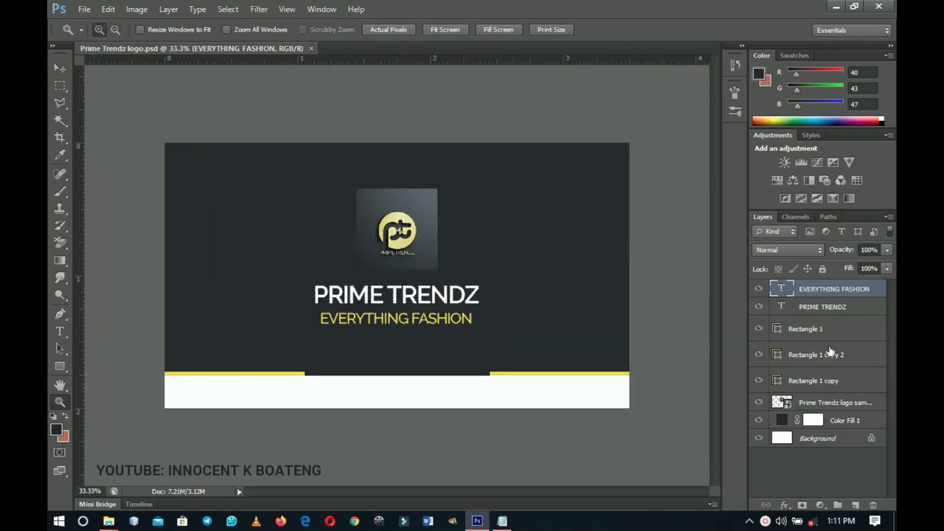
shift+click(836, 404)
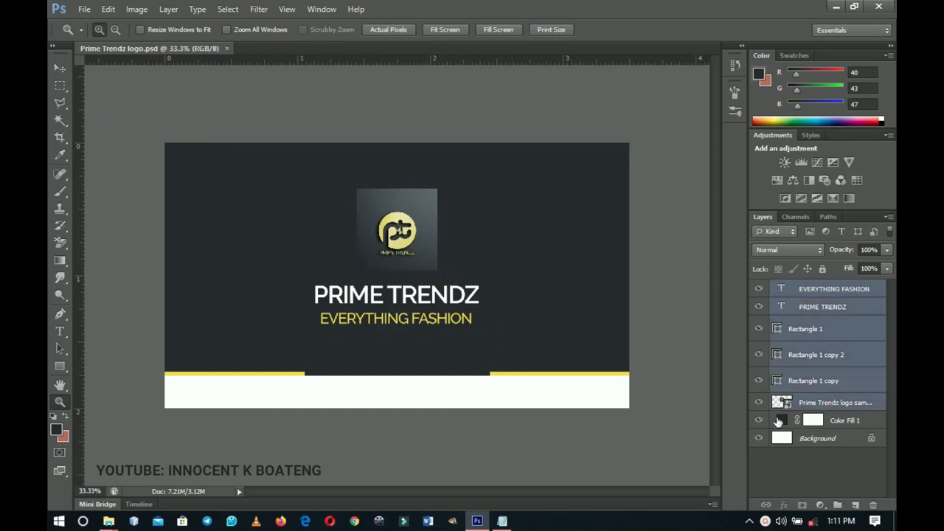
key(ctrl+g)
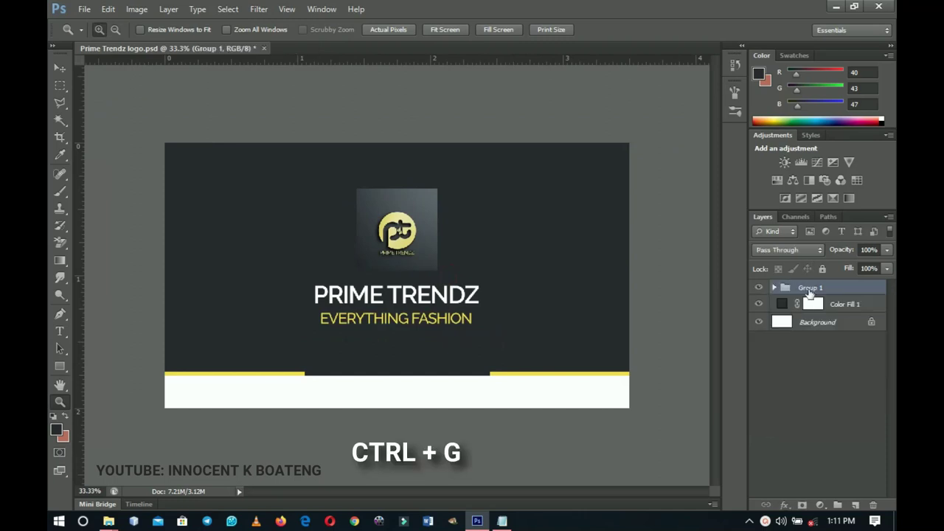
double_click(810, 288)
text(Front)
key(Return)
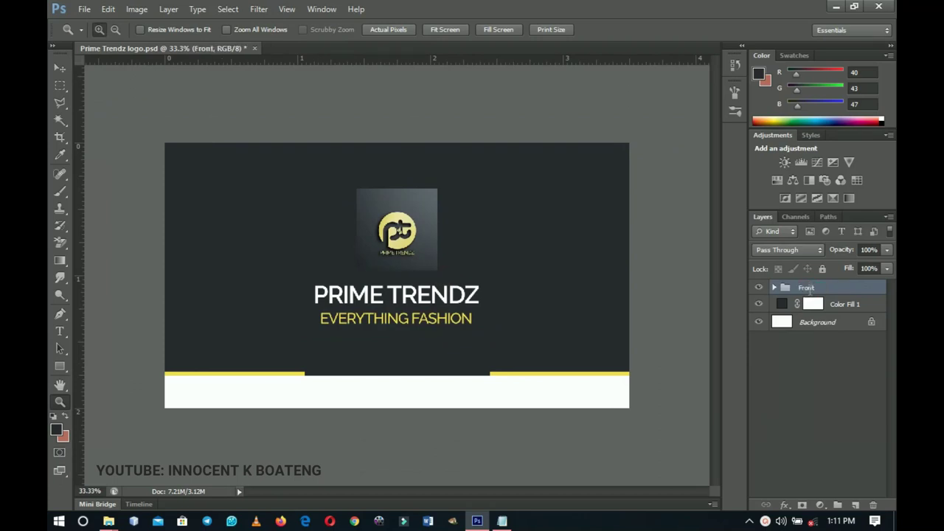
click(759, 288)
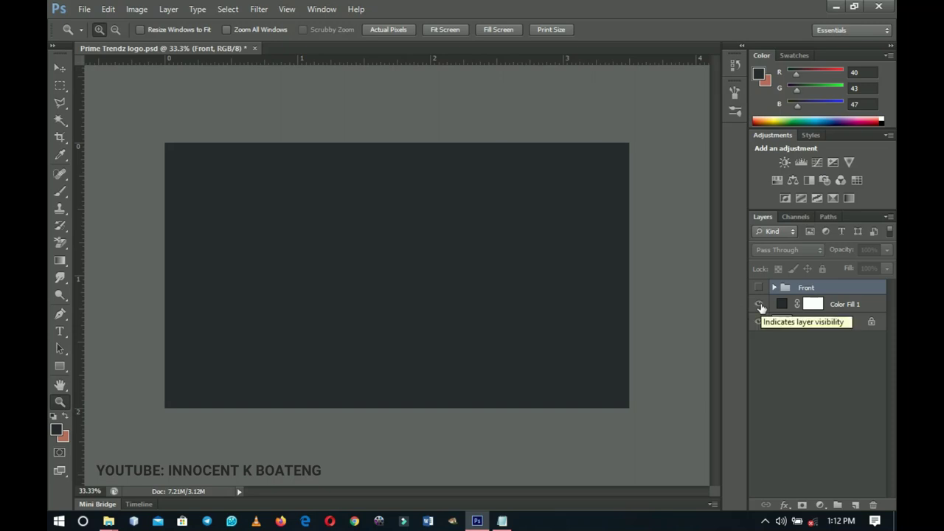
Add a new vertical guide at position 540 via View > New Guide.
click(52, 369)
click(99, 369)
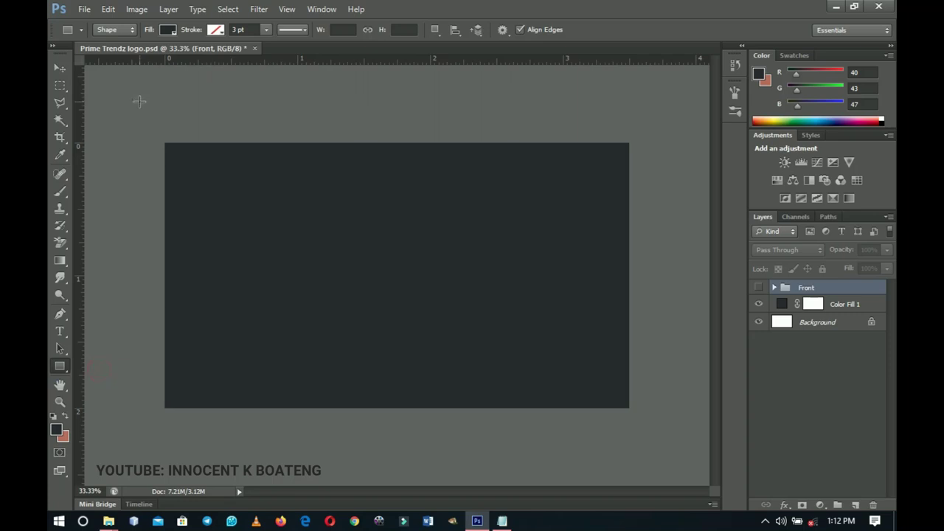
click(286, 8)
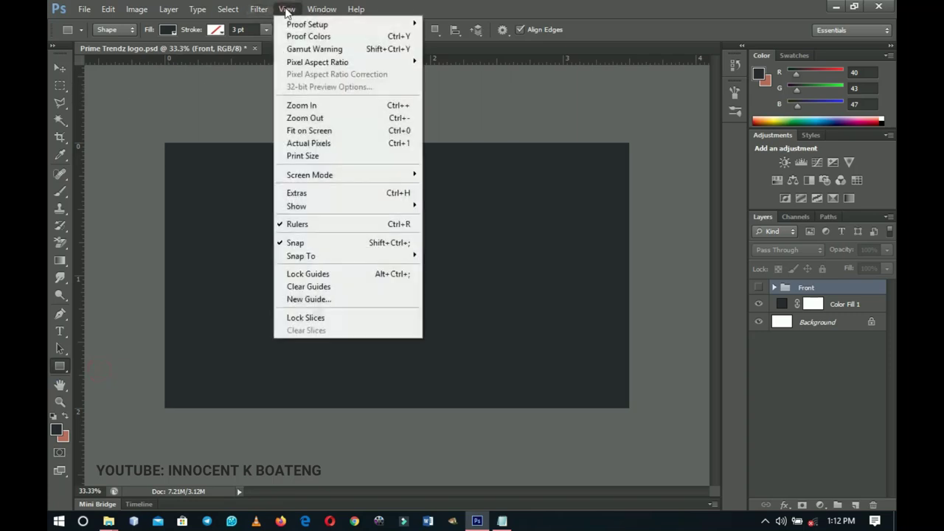
click(347, 299)
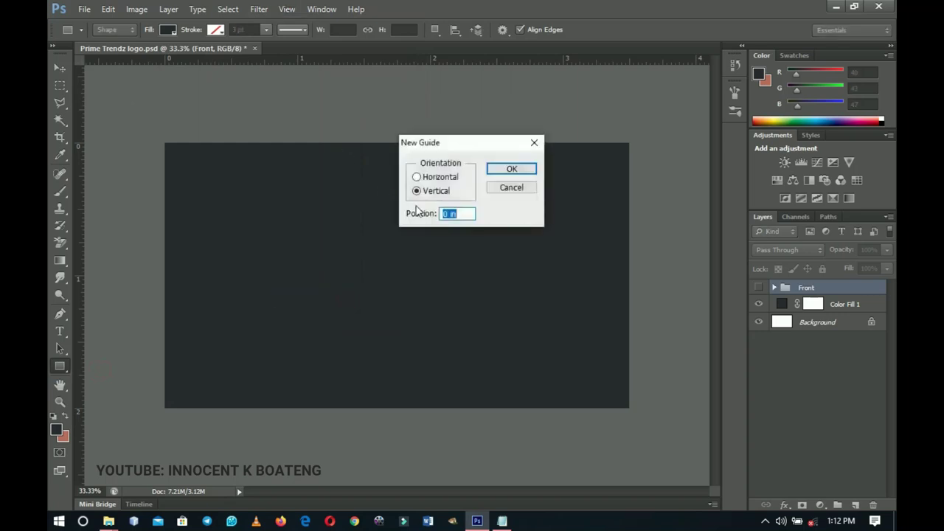
text(5)
text(40)
key(Return)
Drag the leftmost and rightmost vertical guides off the card, keeping the single 540 guide.
ctrl+click(349, 251)
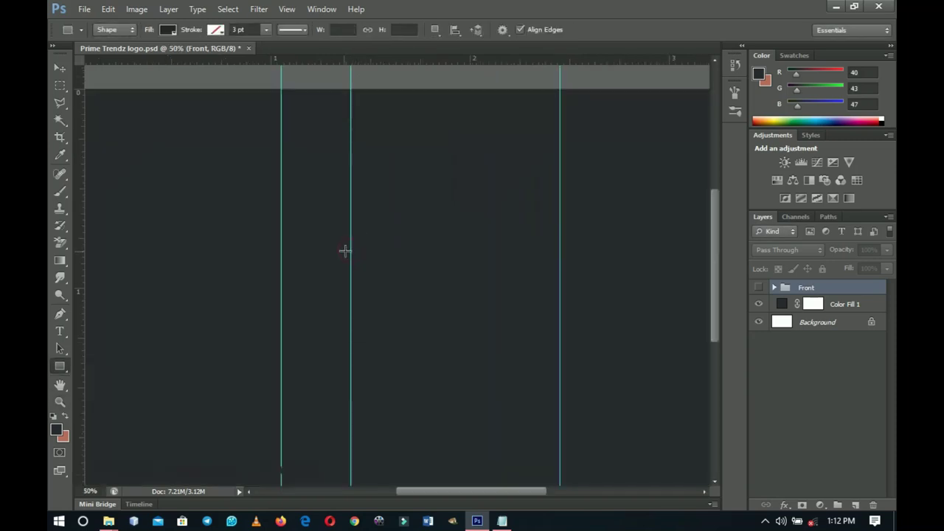
alt+click(352, 255)
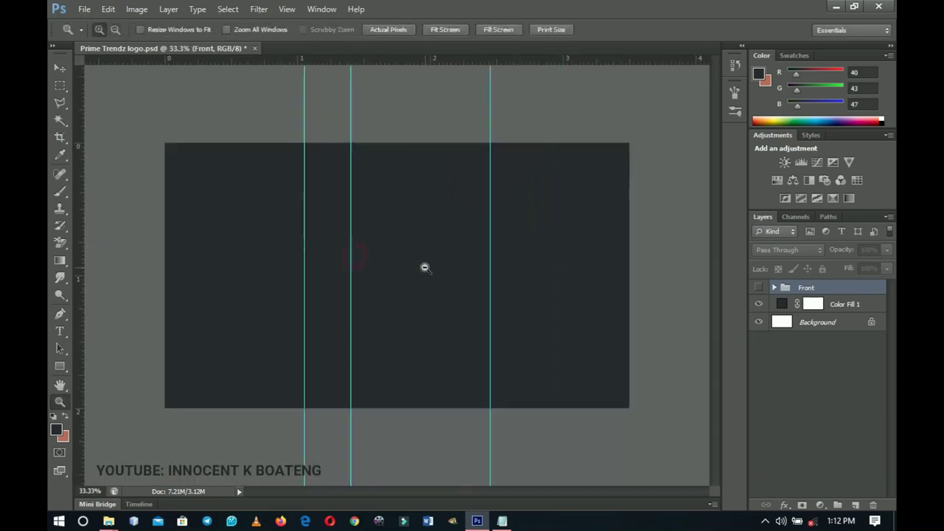
ctrl+click(364, 273)
right_click(380, 277)
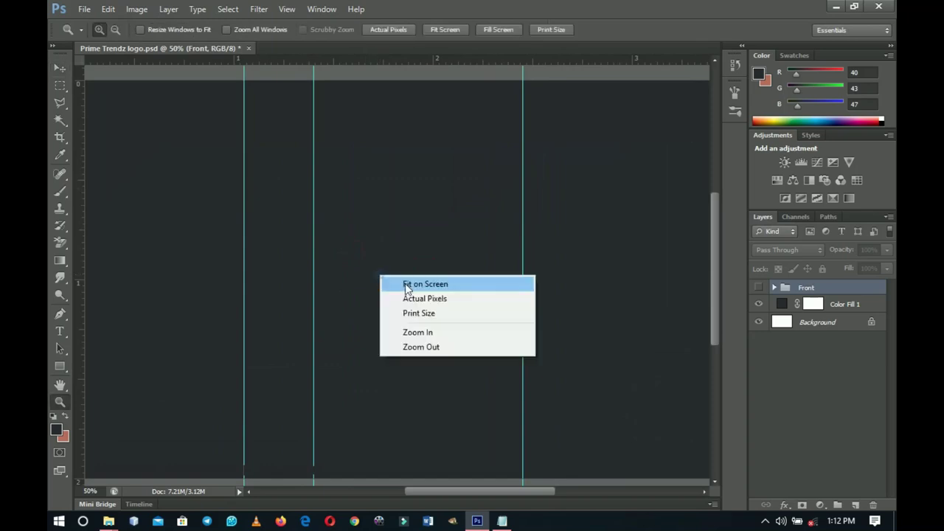
click(407, 285)
key(v)
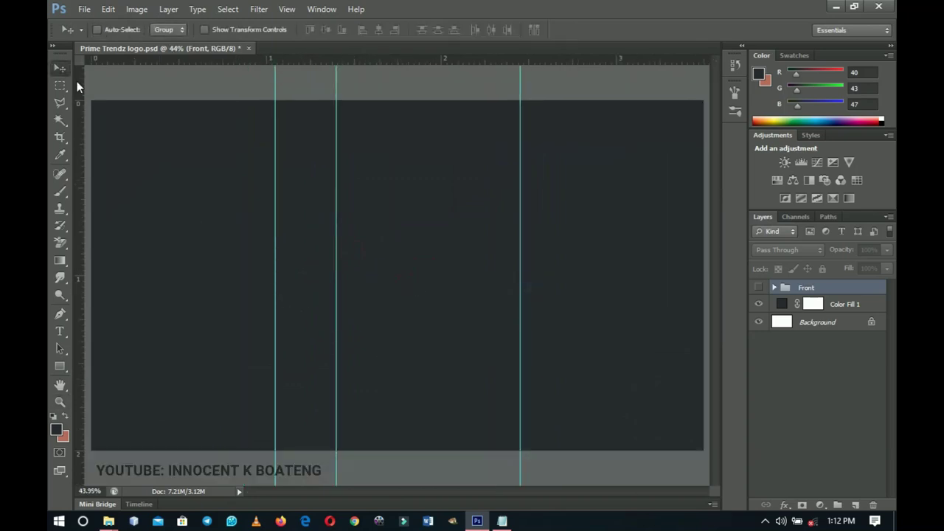
drag(275, 251, 51, 220)
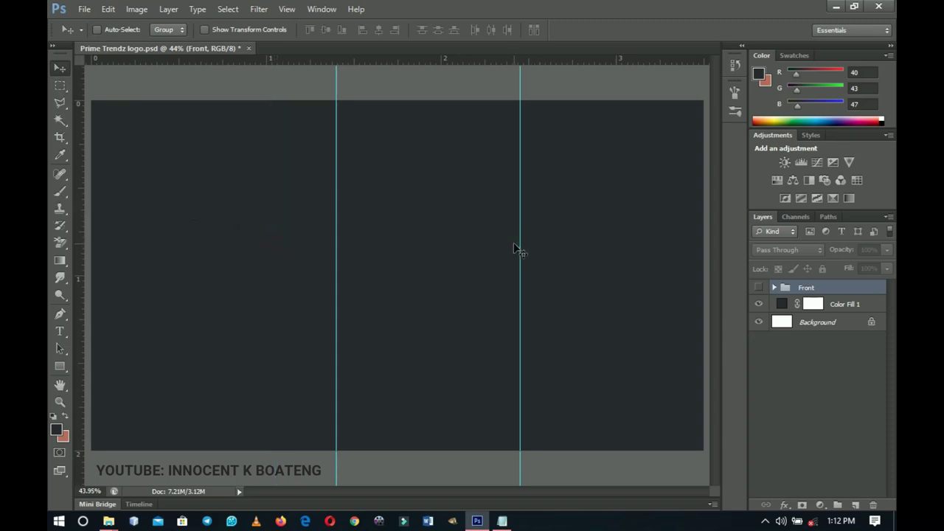
drag(520, 251, 63, 216)
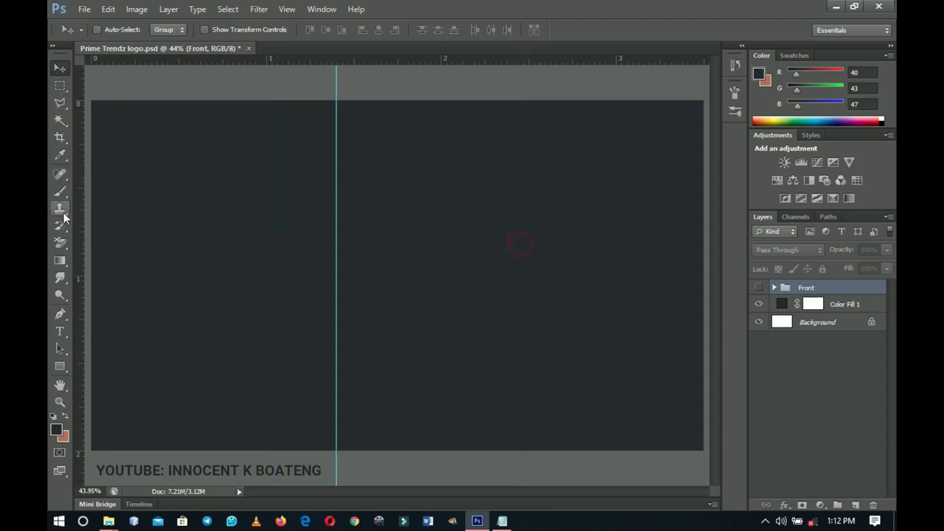
click(60, 366)
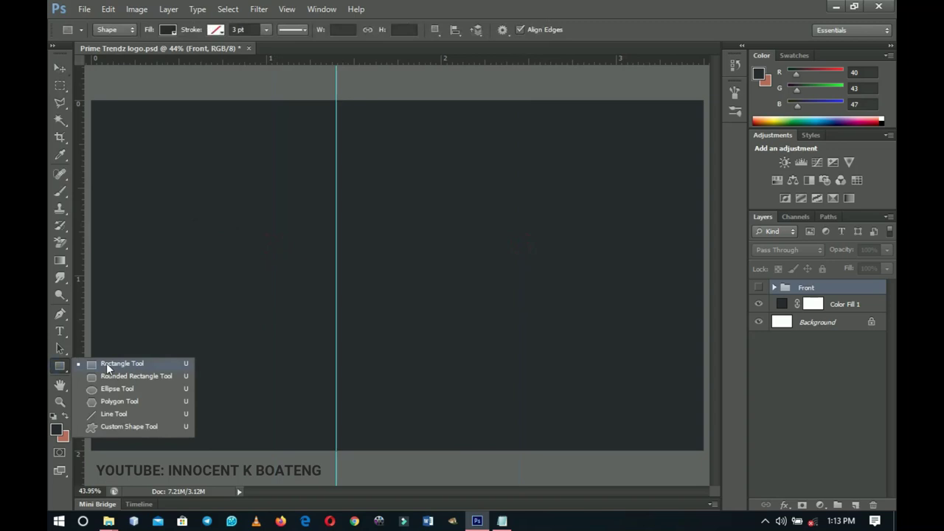
key(z)
alt+click(233, 297)
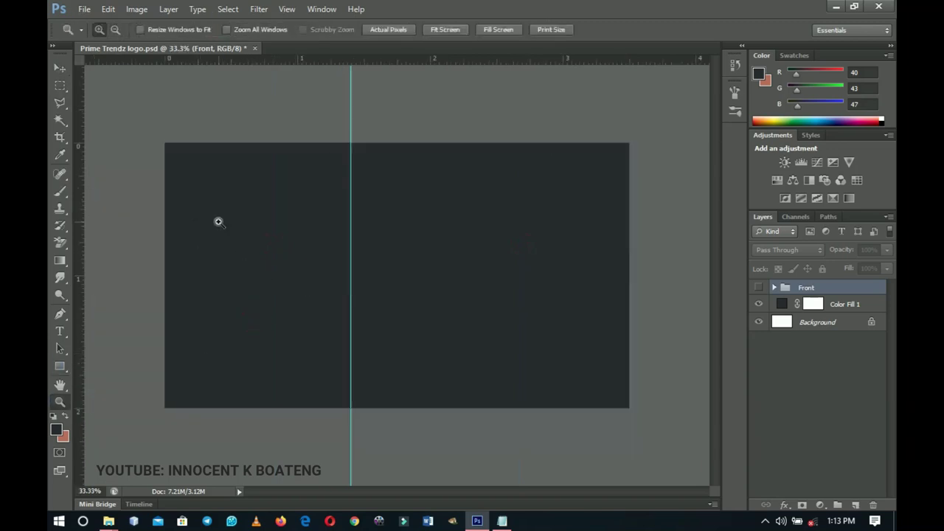
Draw a white (#ffffff) rectangle over the card's left side up to the guide.
key(u)
drag(148, 123, 350, 422)
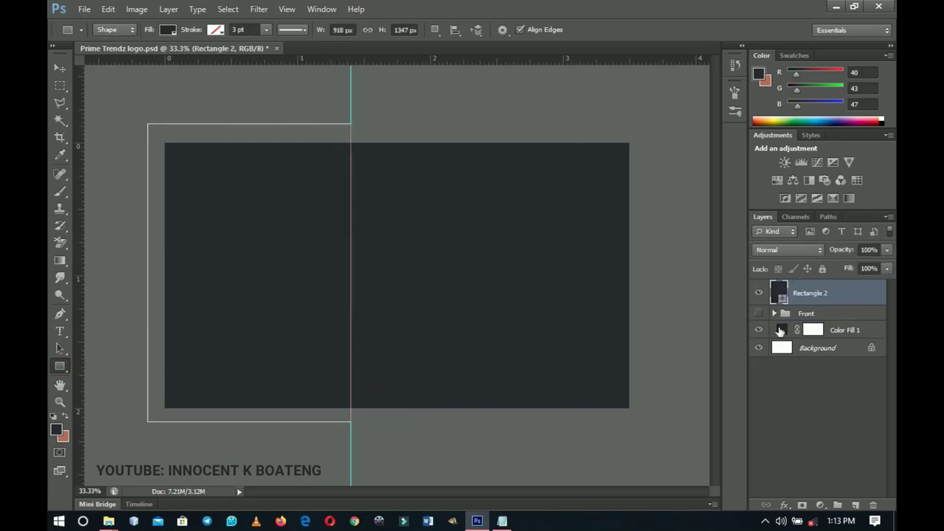
double_click(780, 299)
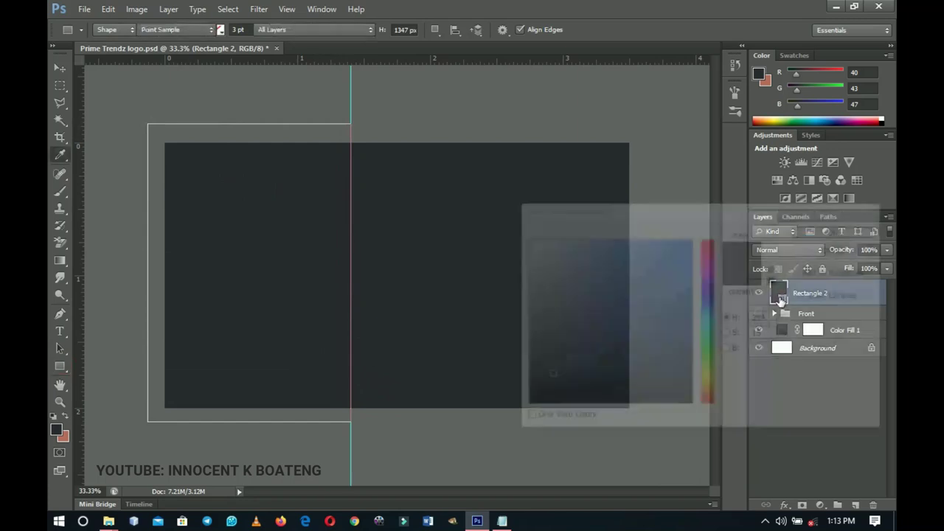
click(525, 238)
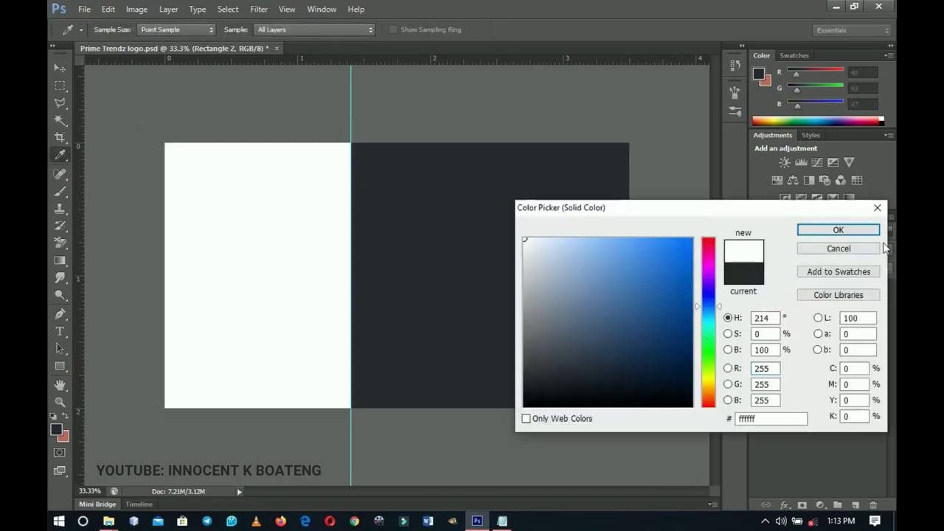
click(838, 230)
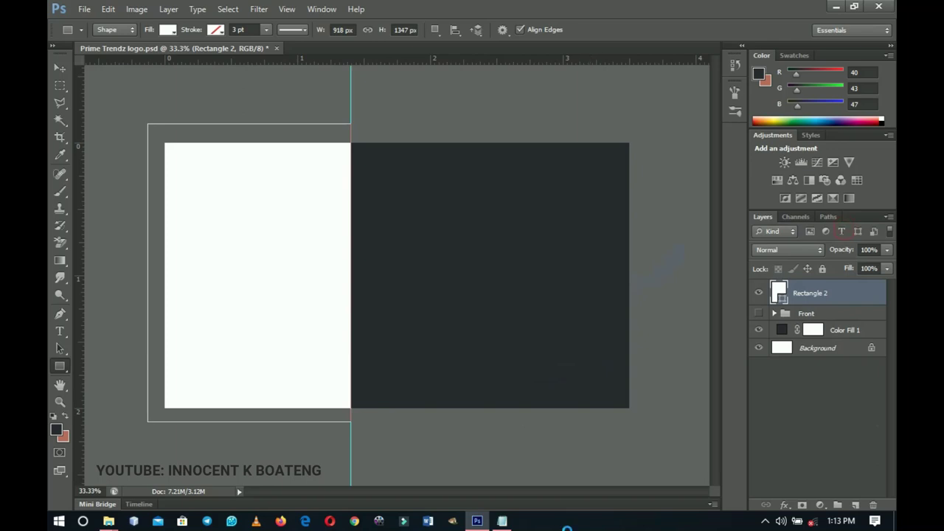
key(ctrl+h)
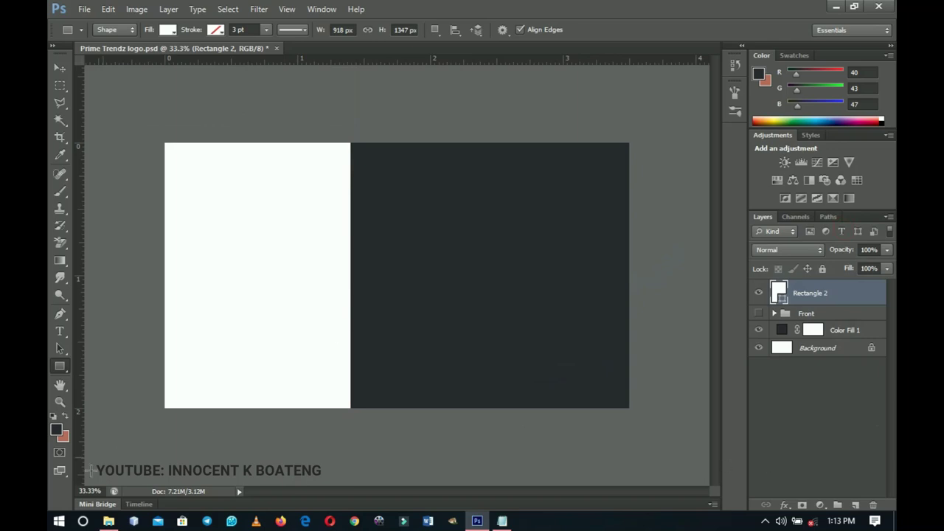
Drag the Prime Trendz logo file in from Explorer and scale it down small.
click(109, 520)
drag(868, 180, 337, 301)
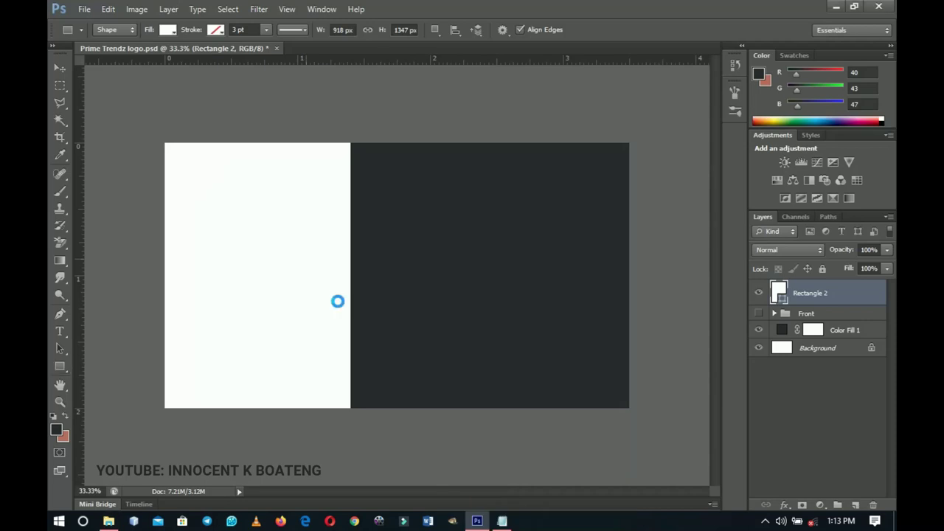
drag(528, 410, 334, 255)
Commit the logo's reduced size and zoom in to inspect it at actual pixels.
key(Return)
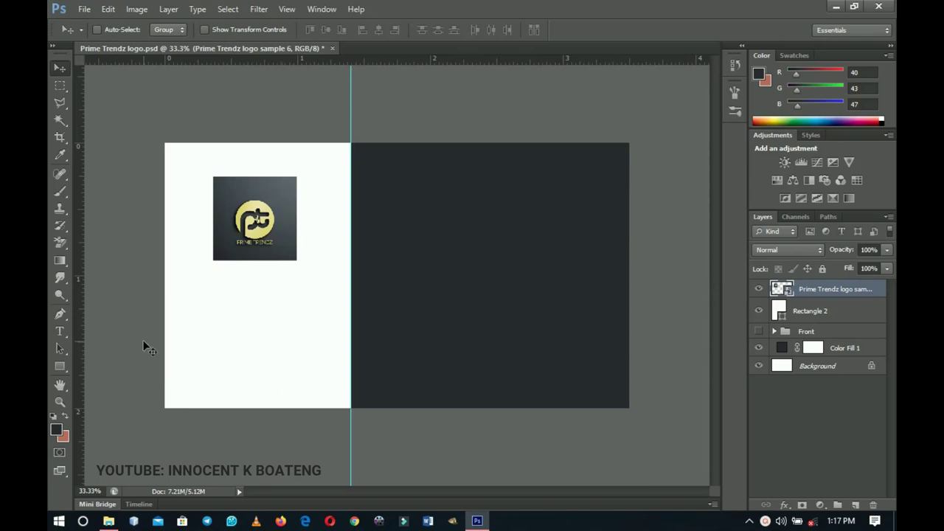
key(z)
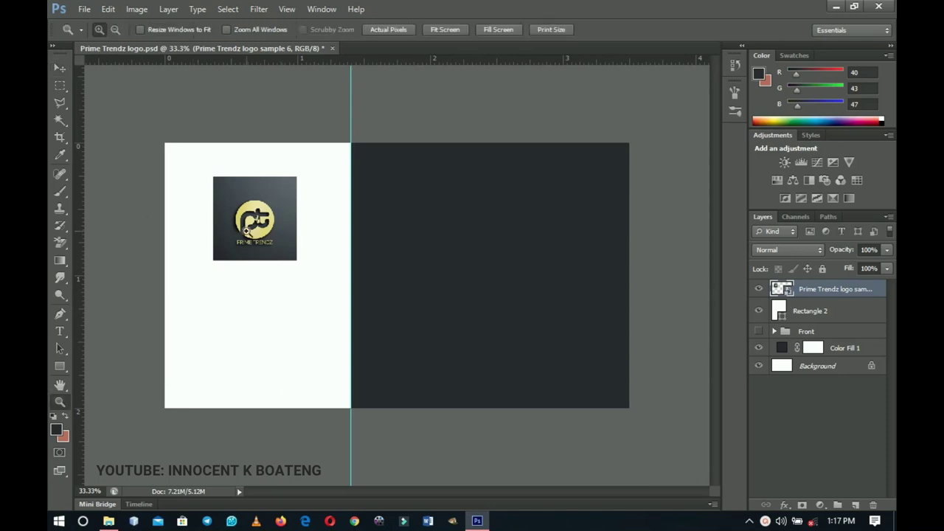
click(246, 232)
click(247, 231)
click(266, 267)
key(v)
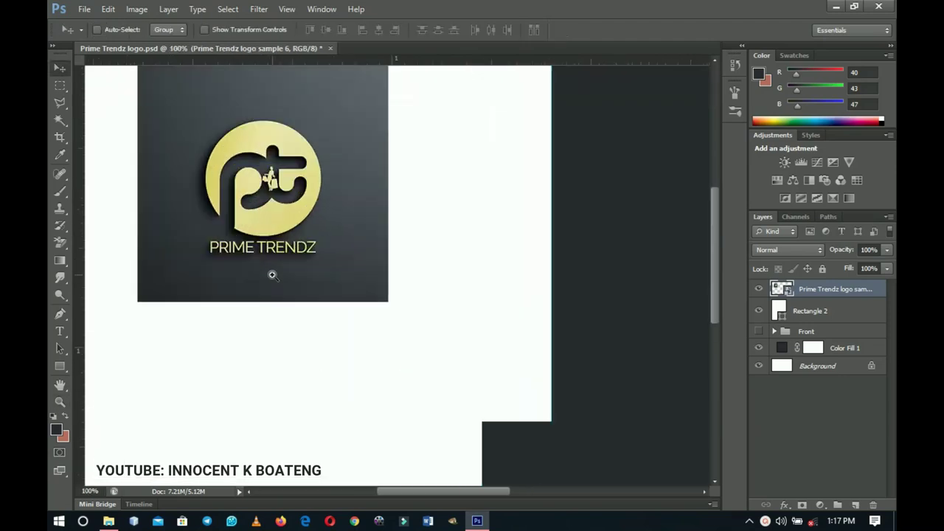
key(z)
right_click(272, 274)
click(348, 304)
click(355, 295)
alt+click(349, 308)
Try moving the logo lower on the white panel, then undo the move.
key(v)
drag(272, 240, 273, 292)
key(ctrl+z)
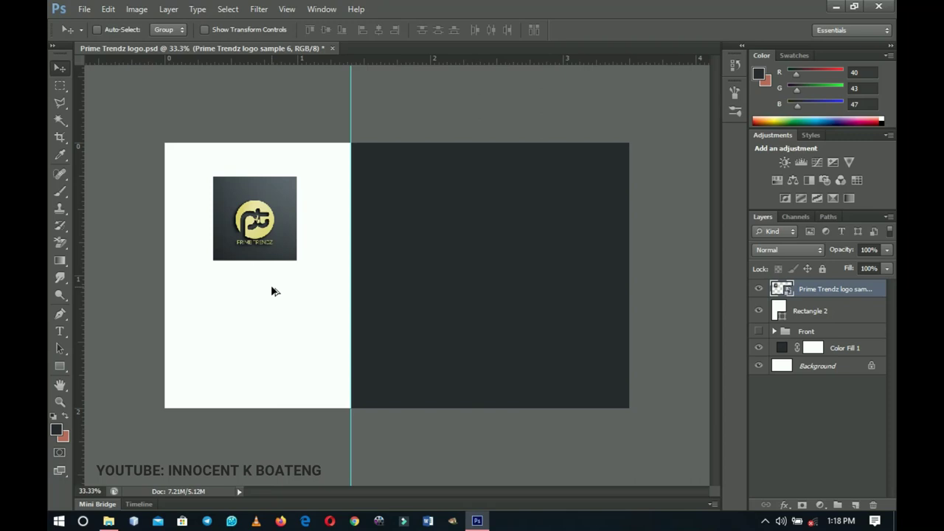
Paste PRIME TRENDZ as a new 10 pt text layer below the logo.
click(61, 332)
click(221, 298)
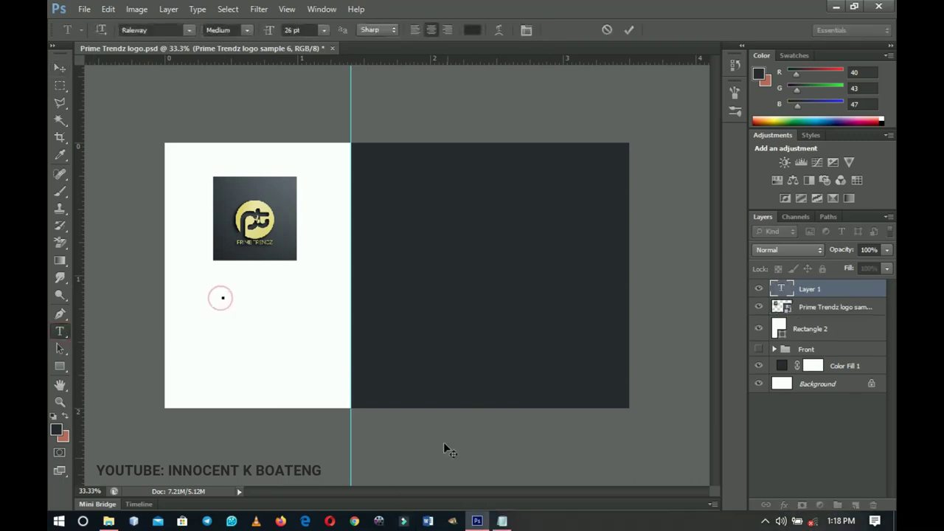
click(502, 521)
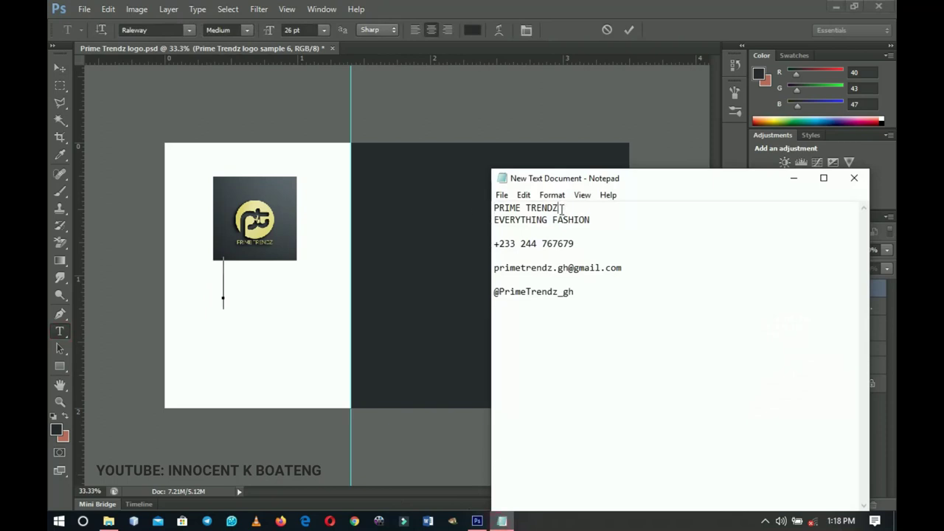
drag(562, 209, 494, 208)
key(ctrl+c)
click(258, 294)
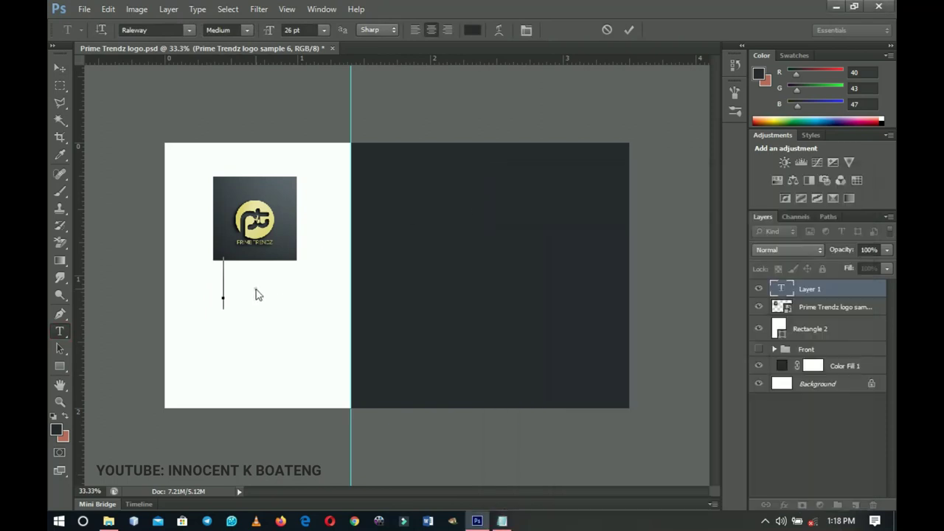
key(ctrl+v)
key(ctrl+a)
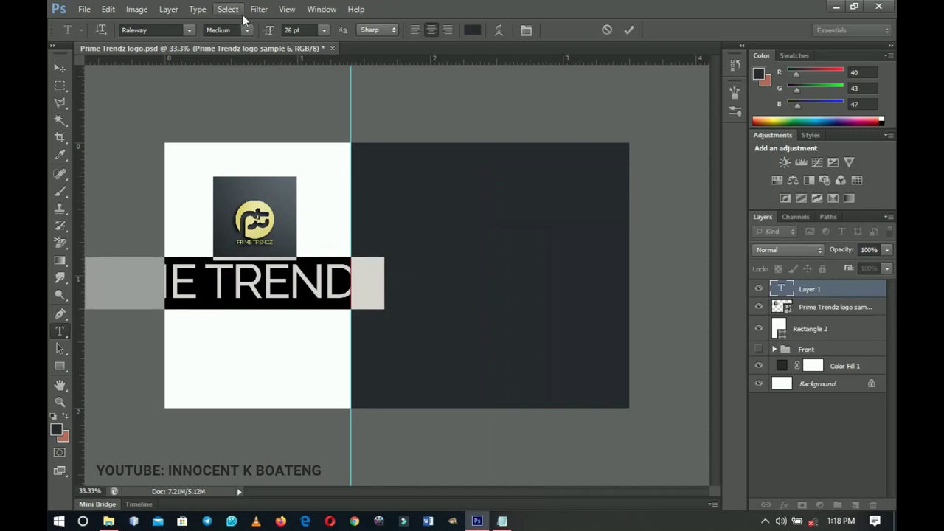
drag(269, 31, 258, 34)
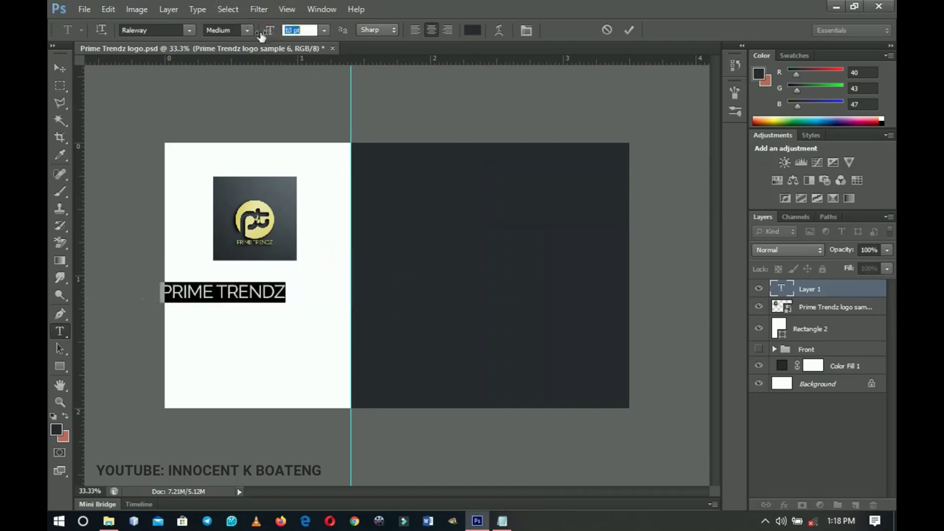
key(ctrl+Return)
Centre the heading under the logo and keep its dark grey text colour.
key(v)
drag(226, 258, 264, 257)
key(t)
click(254, 286)
key(ctrl+a)
click(473, 30)
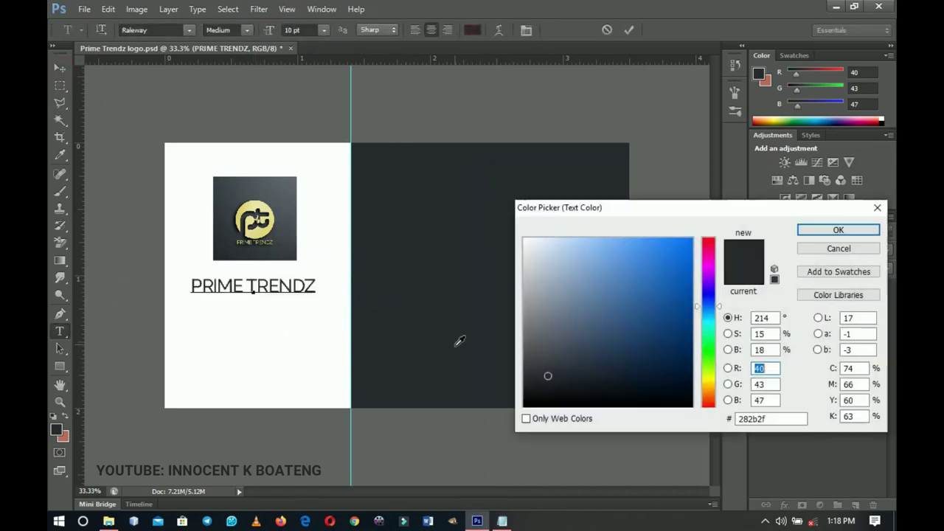
click(838, 229)
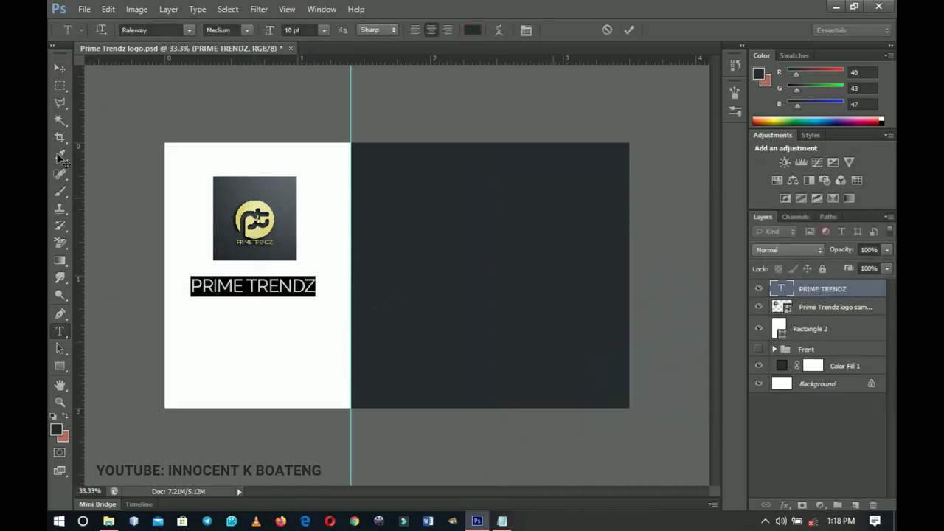
click(59, 69)
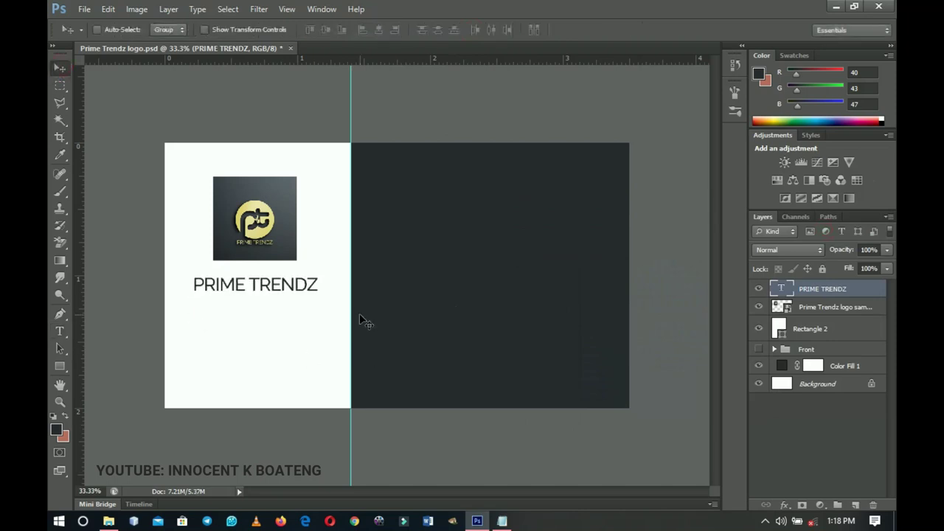
Duplicate the PRIME TRENDZ text below itself and replace the copy's text with EVERYTHING FASHION.
key(ctrl+j)
drag(280, 284, 280, 310)
click(502, 520)
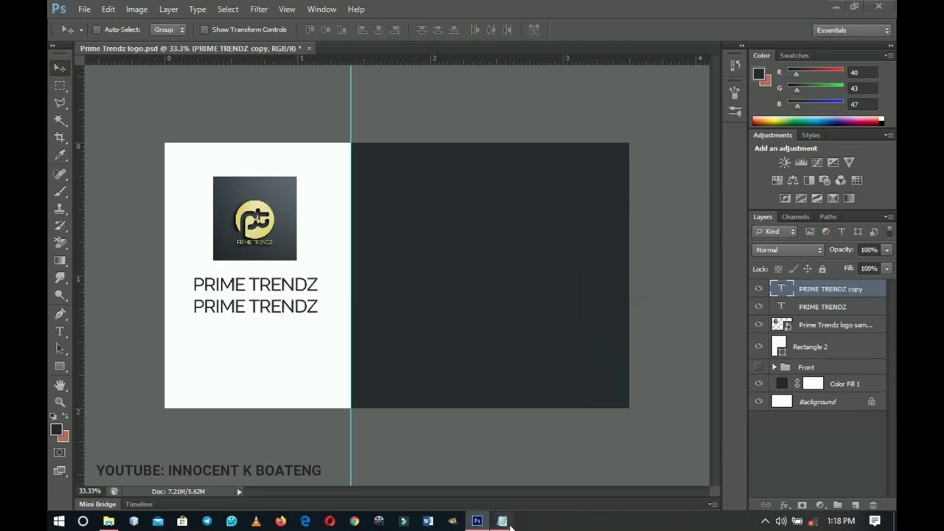
drag(594, 220, 494, 225)
key(ctrl+c)
click(274, 309)
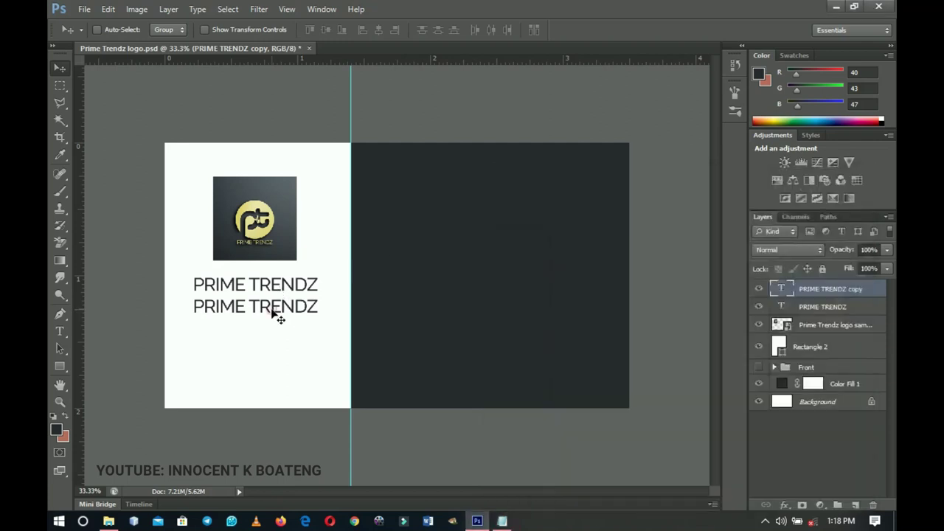
key(t)
click(275, 313)
key(ctrl+a)
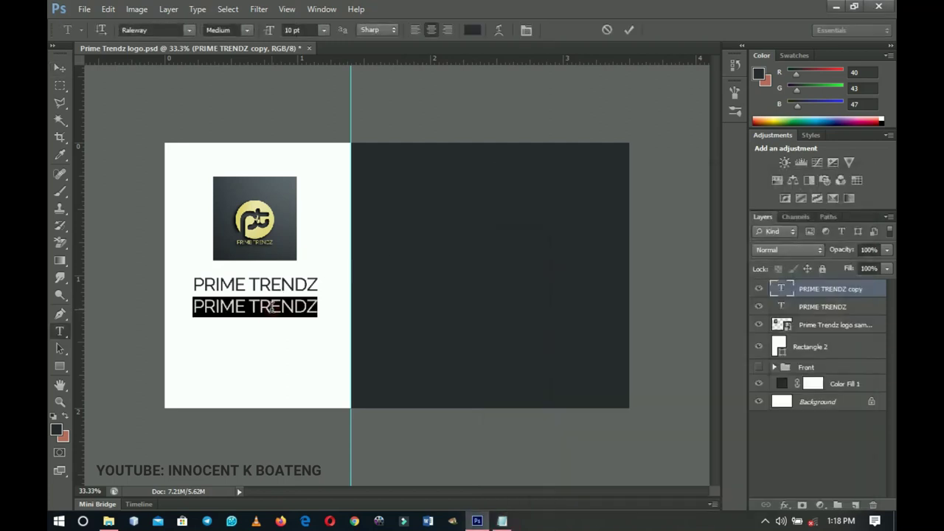
key(ctrl+v)
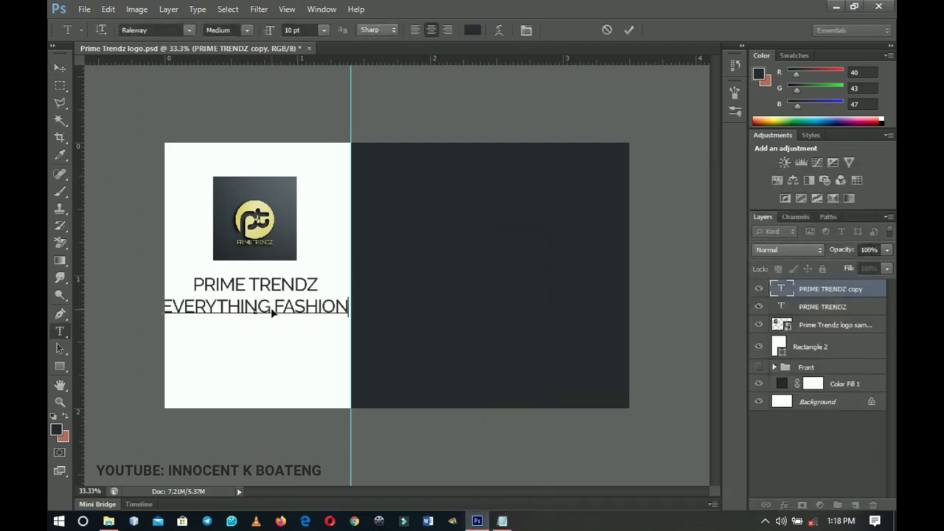
click(59, 68)
Scale the tagline to about 88%, then both text lines together to about 91%.
key(ctrl+t)
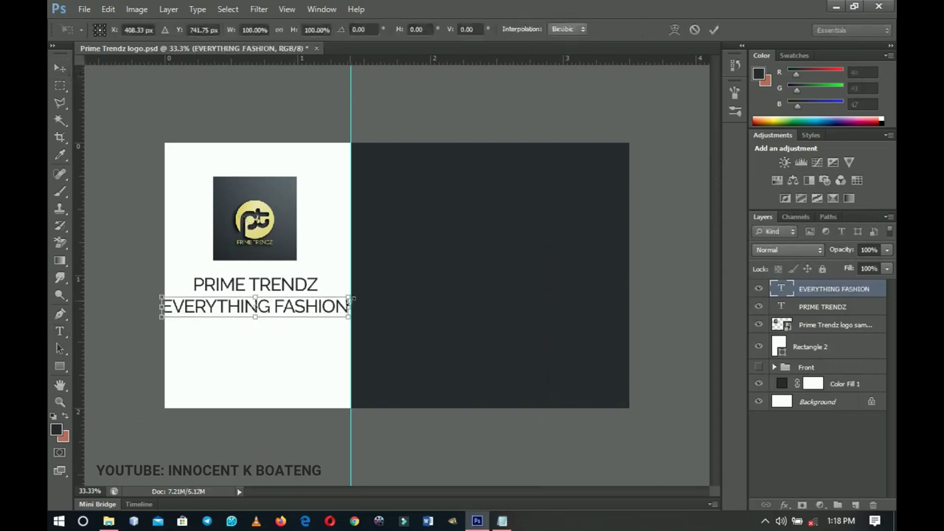
drag(349, 319, 328, 310)
double_click(324, 312)
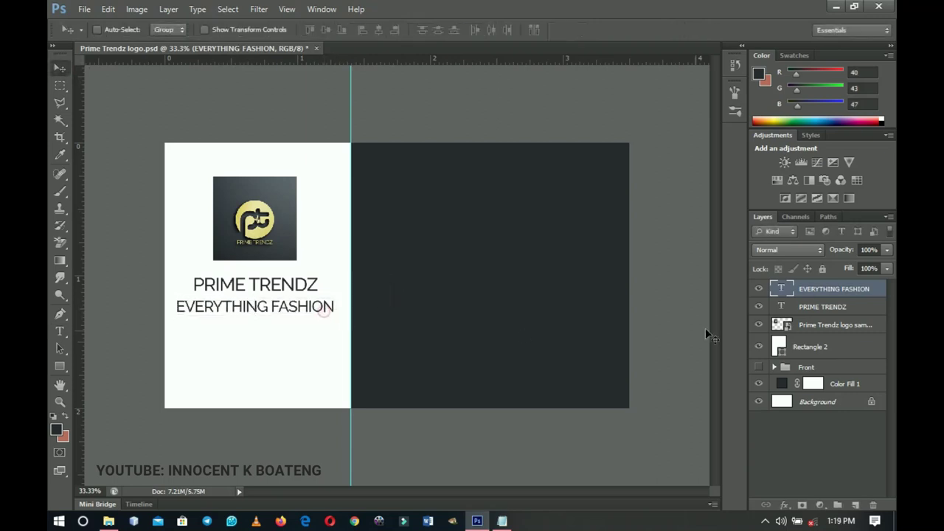
shift+click(826, 309)
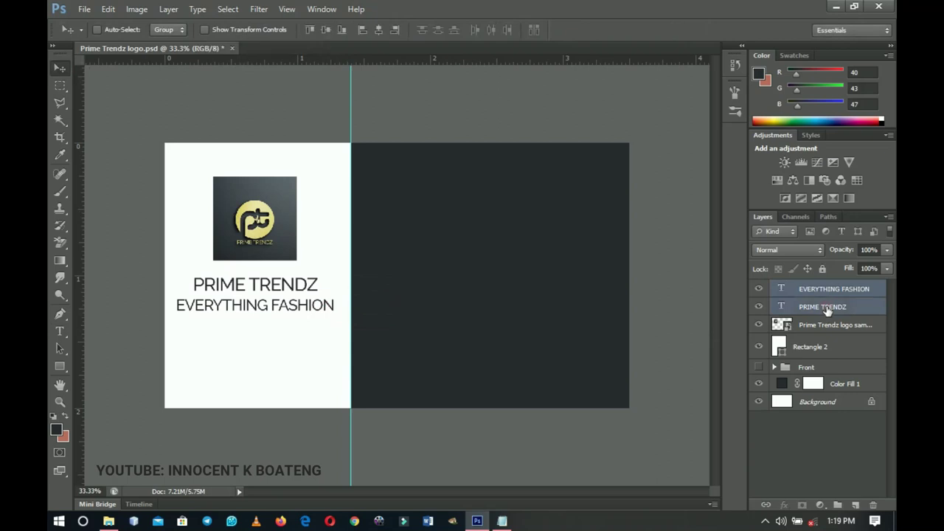
key(ctrl+t)
drag(335, 309, 328, 309)
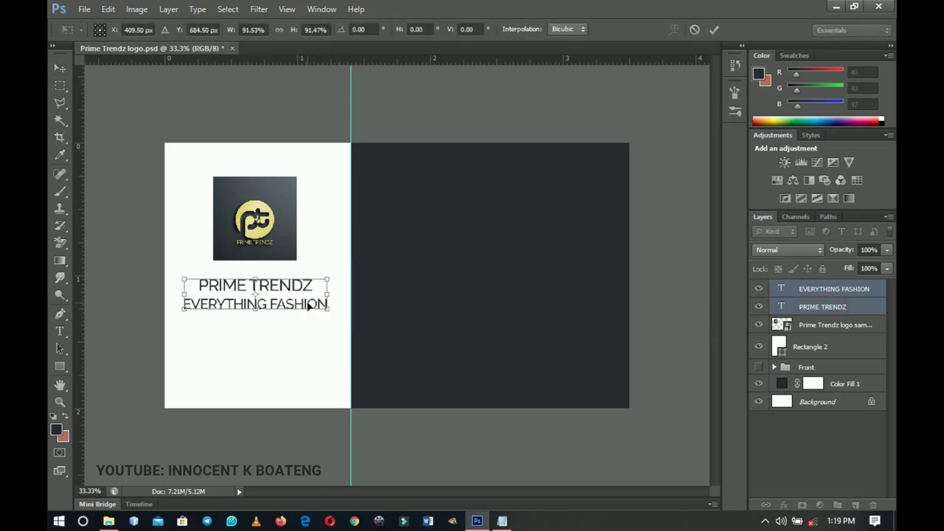
key(Return)
Nudge the EVERYTHING FASHION tagline up toward the heading, then select both text lines and the logo.
key(z)
click(249, 272)
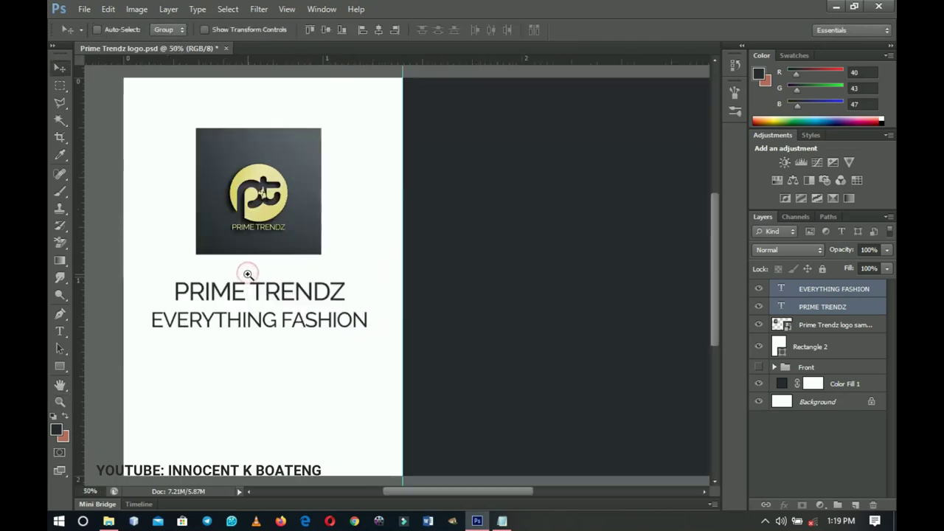
right_click(284, 318)
click(317, 329)
key(Up)
key(Up)
key(Up)
key(Up)
key(Up)
key(Up)
key(Up)
key(Up)
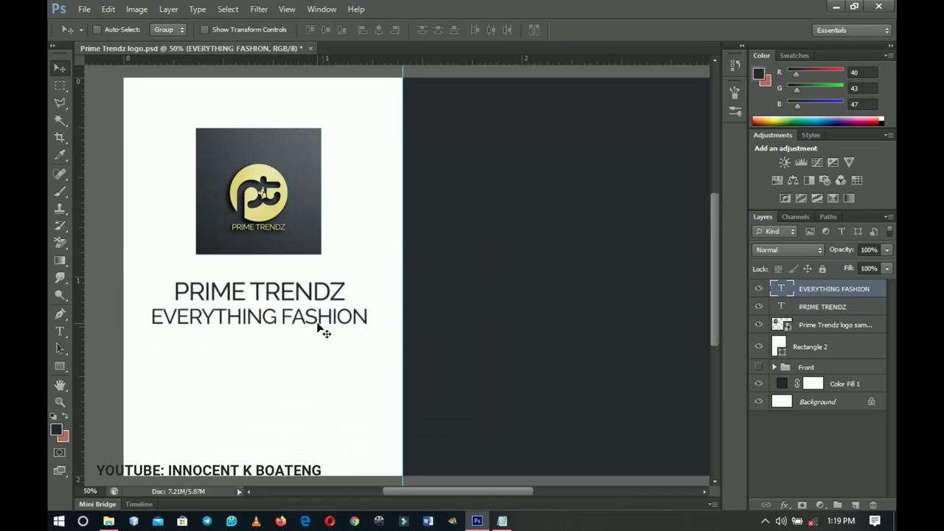
key(z)
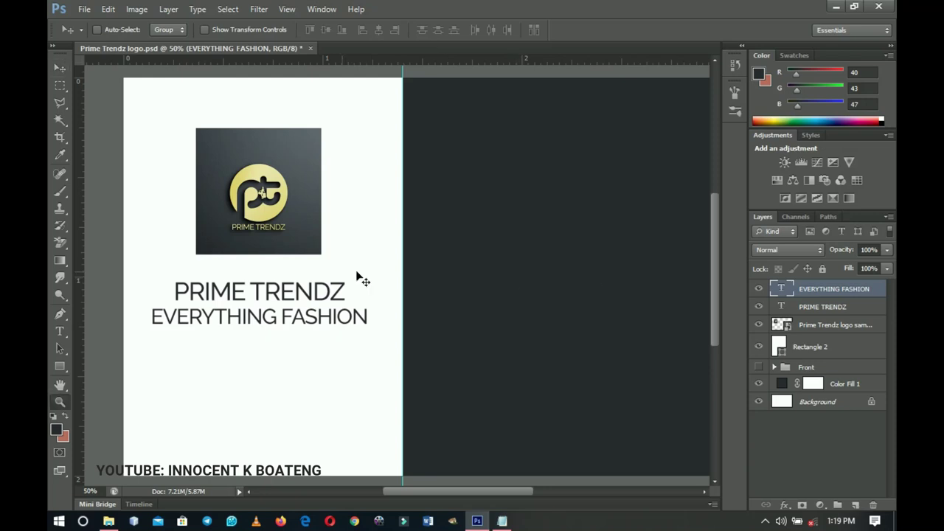
alt+click(337, 271)
shift+click(829, 327)
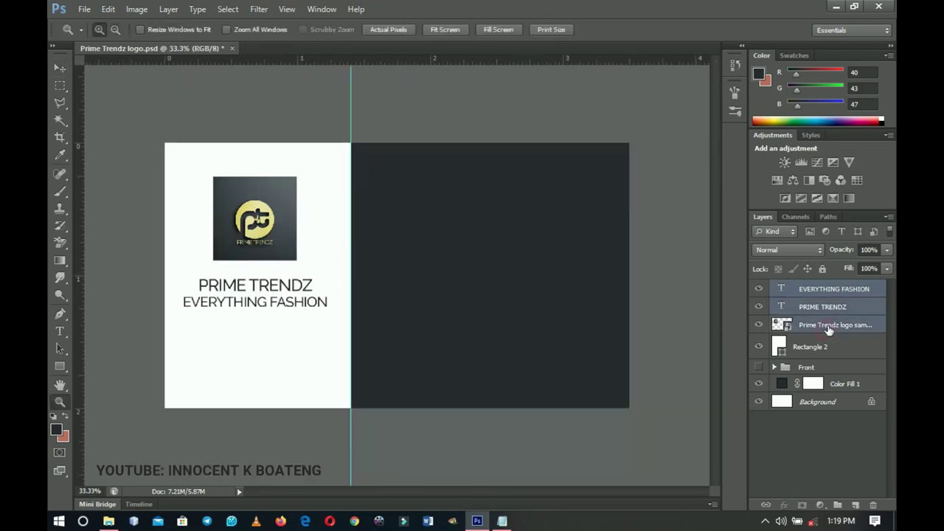
Move the logo and text down, group them as Group 1, and centre the group vertically.
key(v)
drag(310, 251, 310, 288)
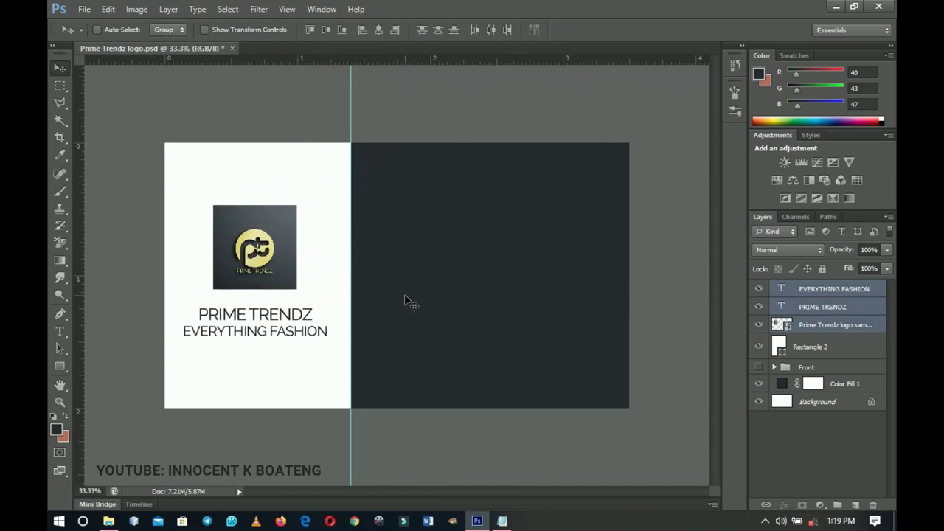
key(ctrl+g)
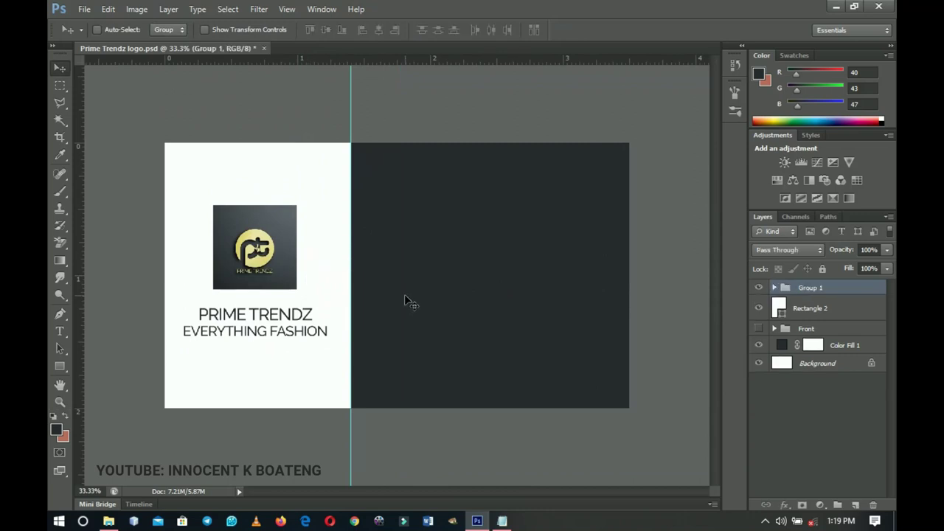
key(ctrl+a)
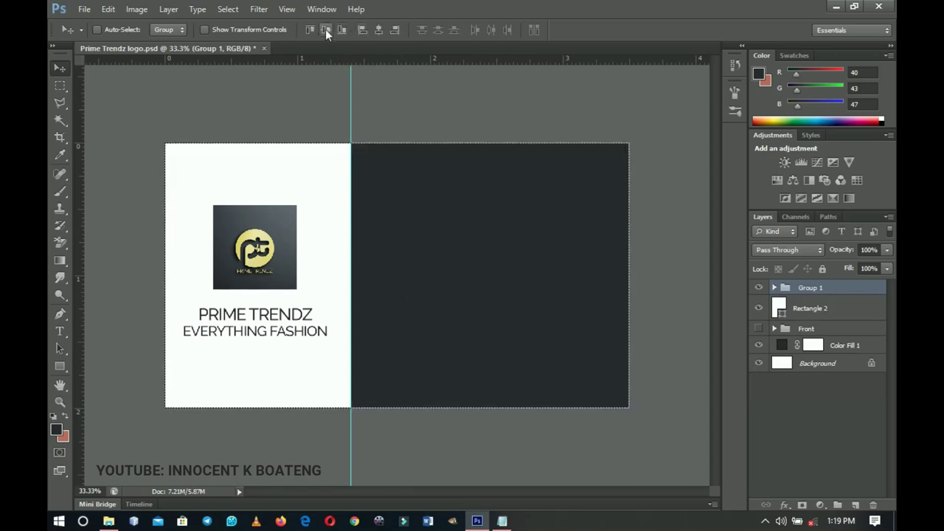
click(325, 29)
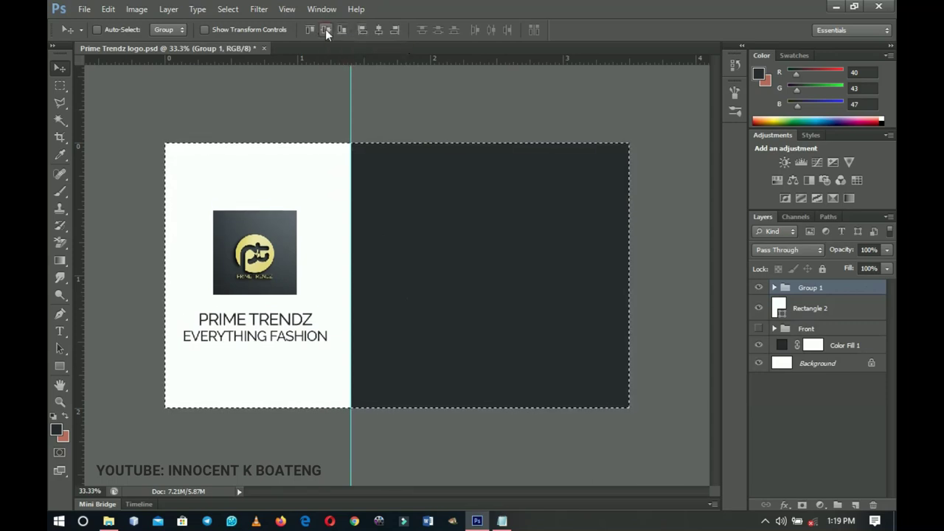
key(ctrl+d)
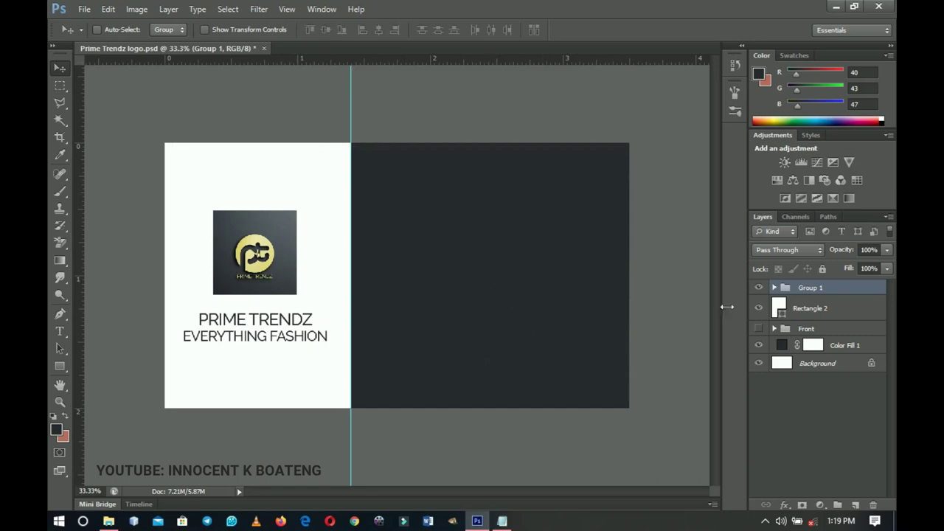
click(759, 309)
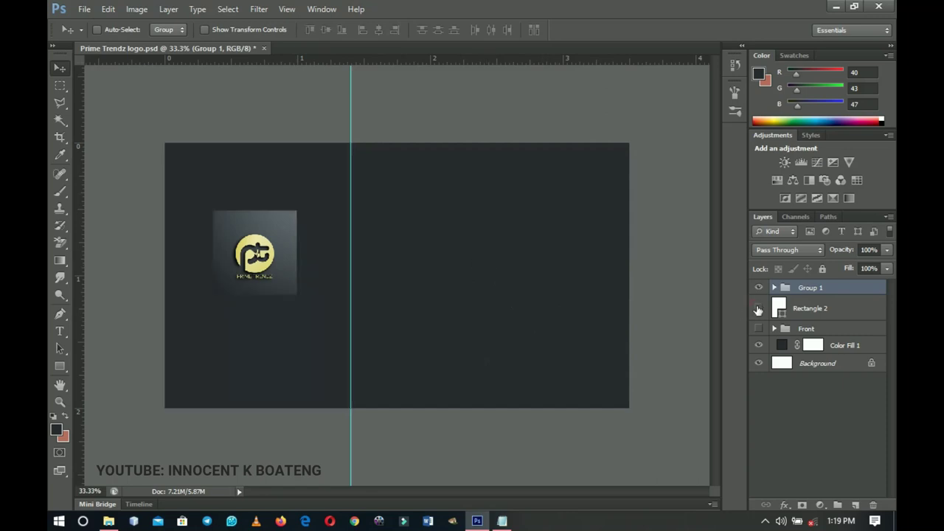
click(758, 309)
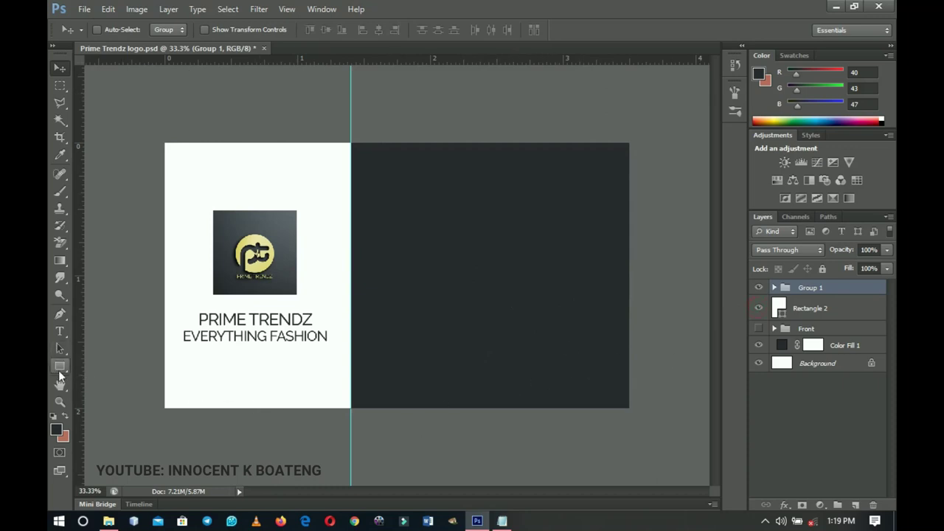
Select the Front group and try rounded rectangles with a 50 px radius, then undo.
click(806, 313)
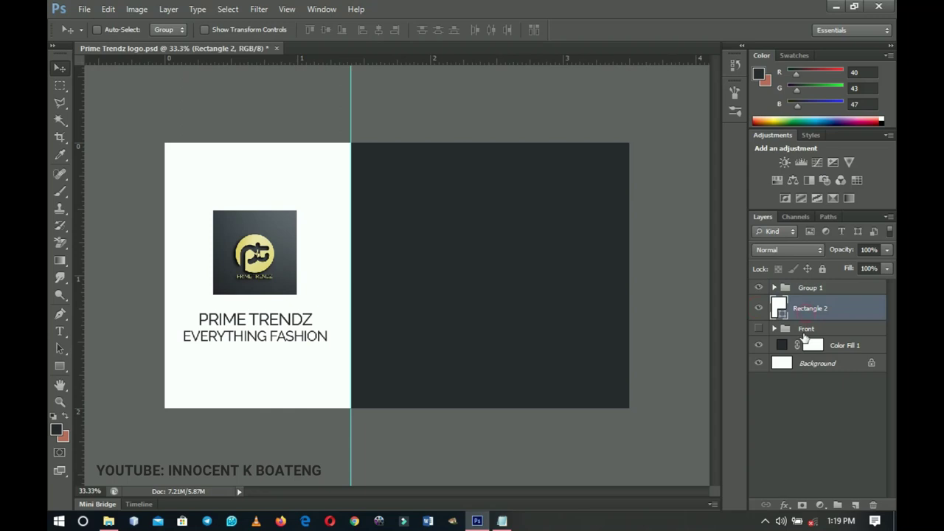
click(808, 329)
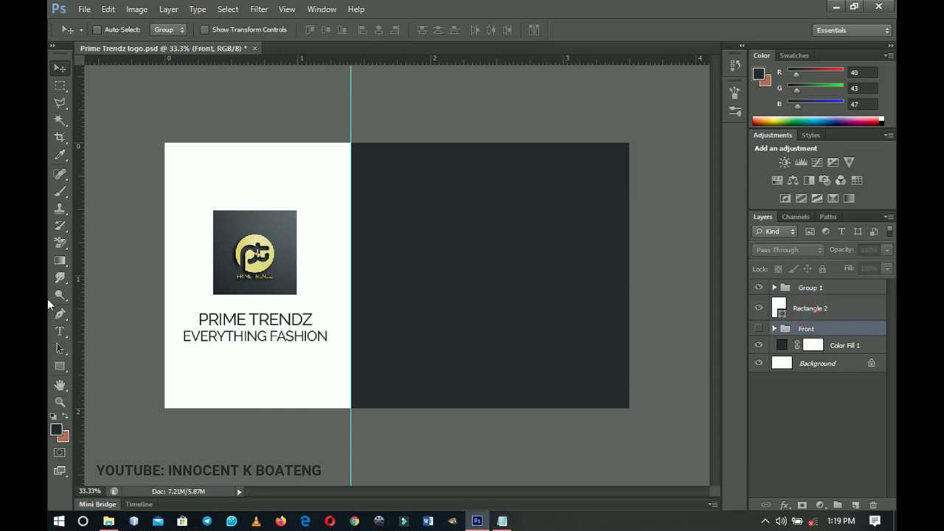
click(60, 366)
click(152, 376)
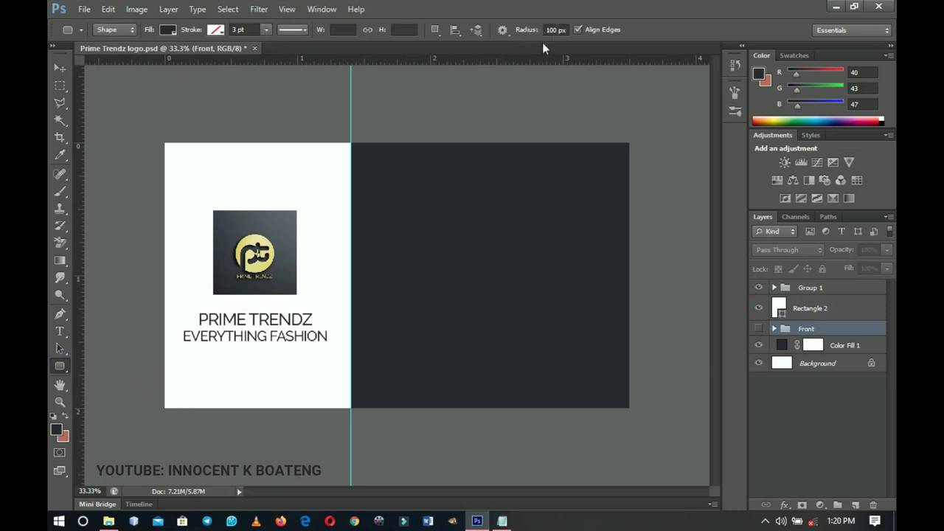
drag(384, 196, 541, 306)
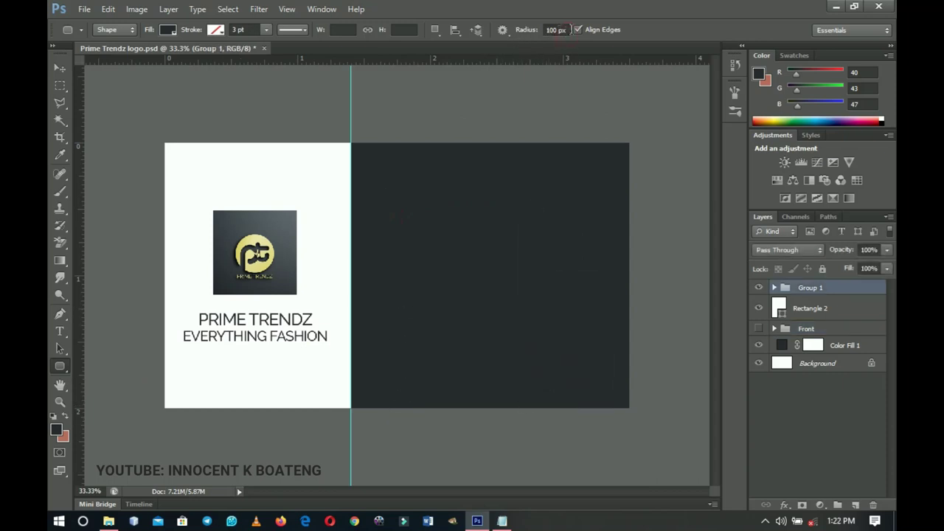
click(566, 29)
text(50)
key(Return)
drag(395, 199, 555, 402)
key(ctrl+z)
Set the corner radius to 100 px and draw a tall rounded rectangle across the panel edge.
click(564, 30)
text(10)
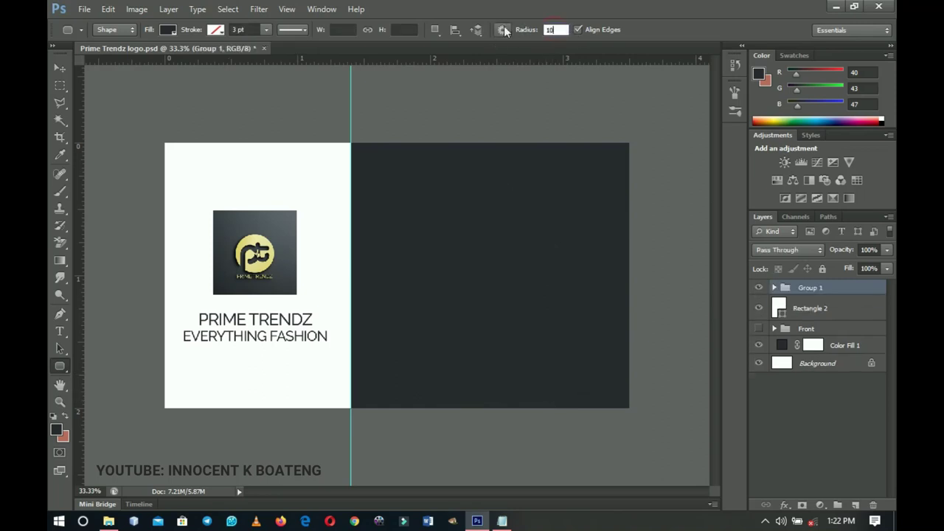
text(0)
key(Return)
drag(330, 182, 417, 373)
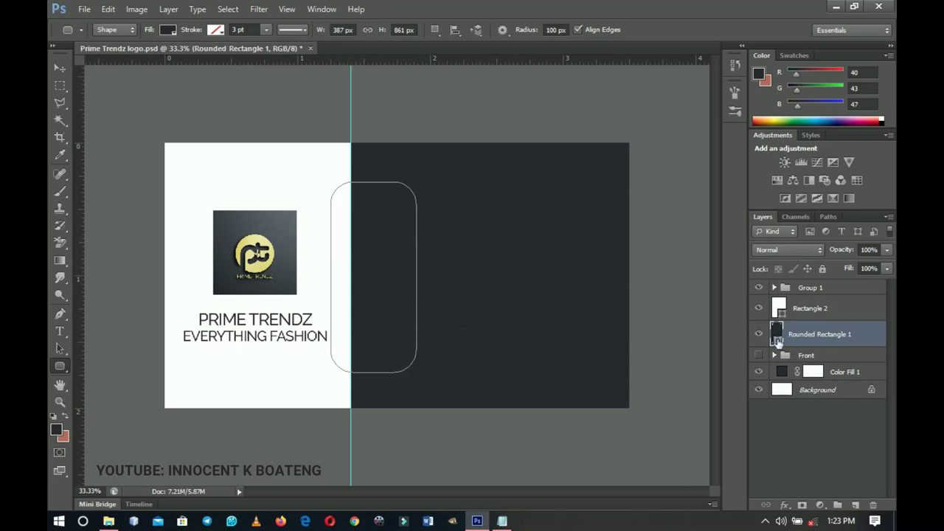
Fill the rounded rectangle mid-grey #616264, centre it vertically and shift it slightly left.
double_click(778, 339)
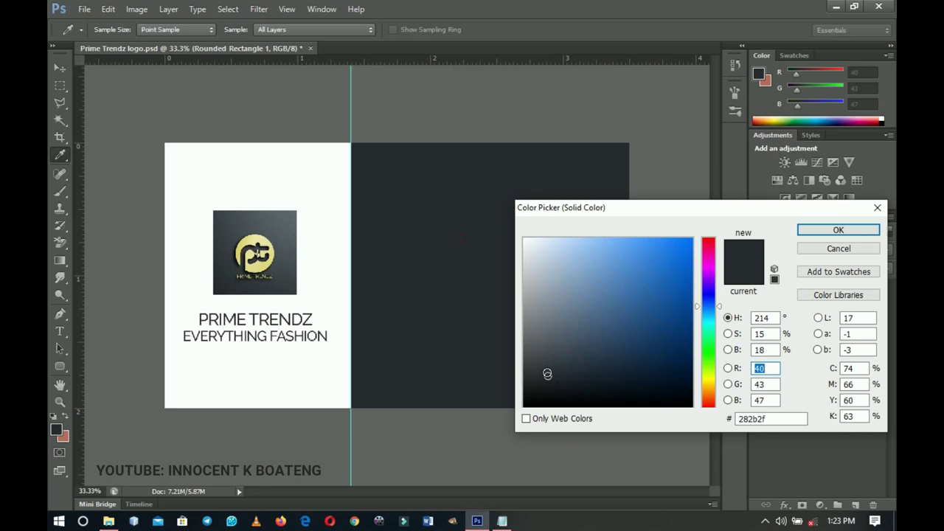
drag(536, 369, 529, 340)
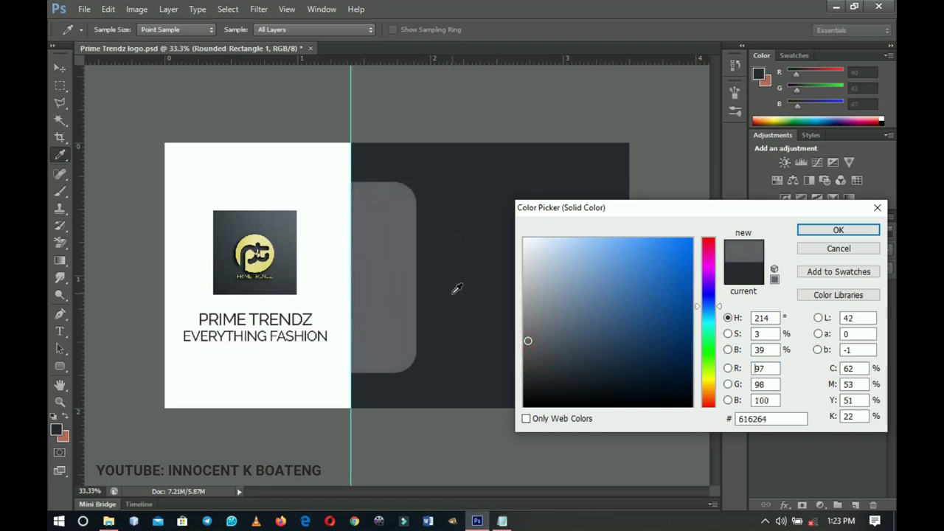
click(823, 233)
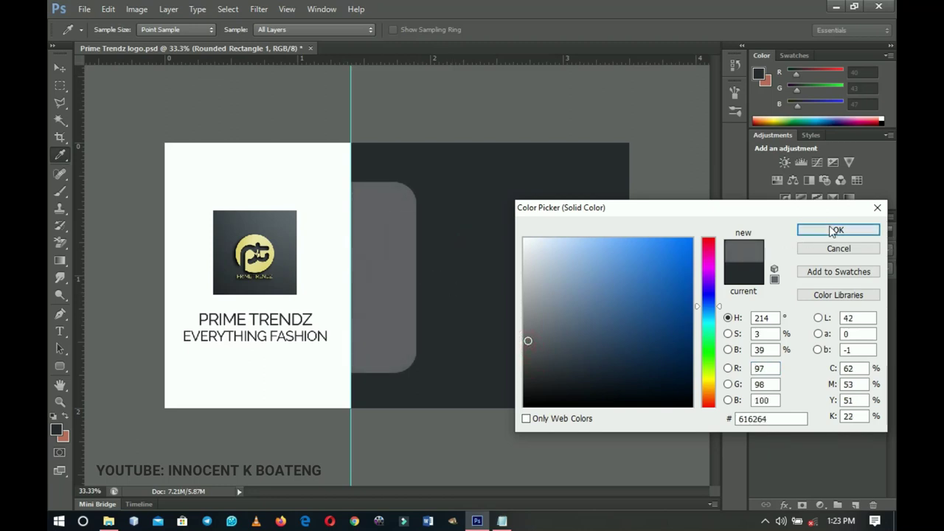
key(v)
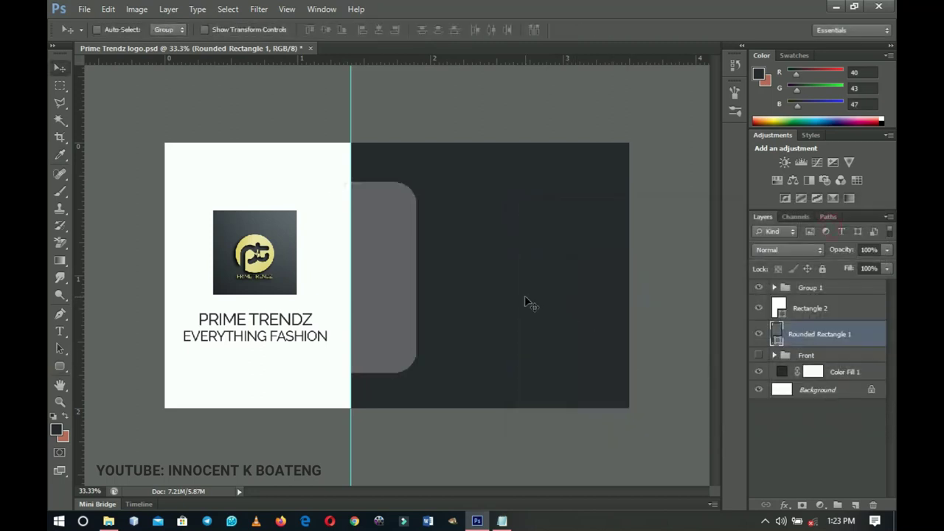
key(ctrl+a)
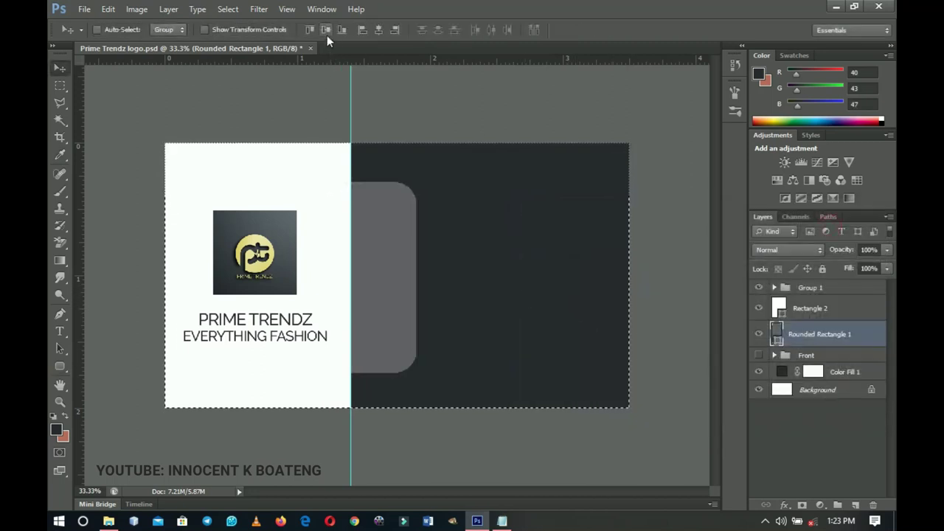
click(326, 29)
key(ctrl+d)
drag(471, 293, 444, 299)
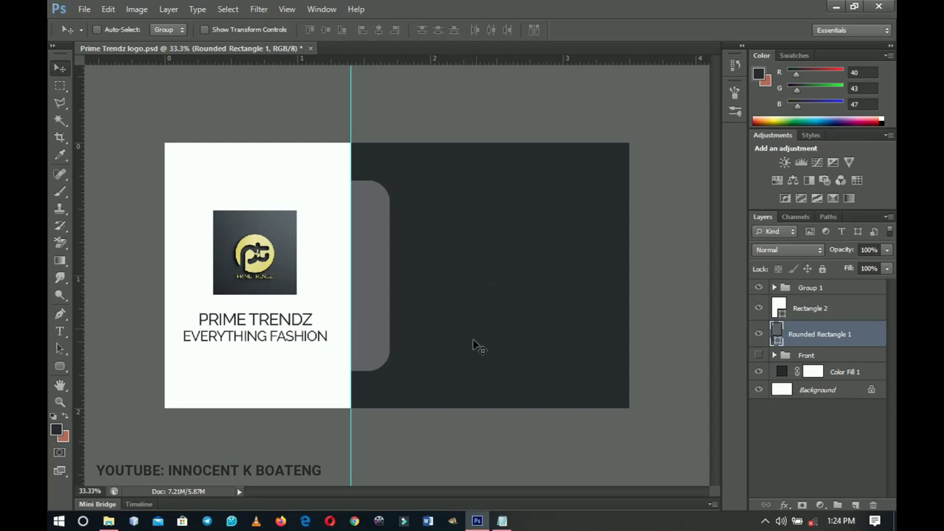
Drag the call icon (1) image from the Prime Trendz folder into the card.
click(118, 521)
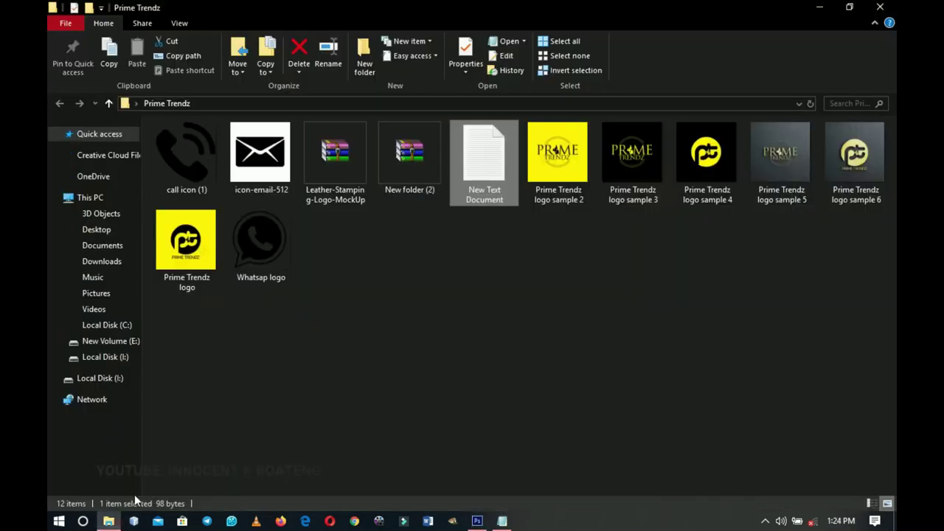
click(192, 189)
drag(193, 190, 391, 278)
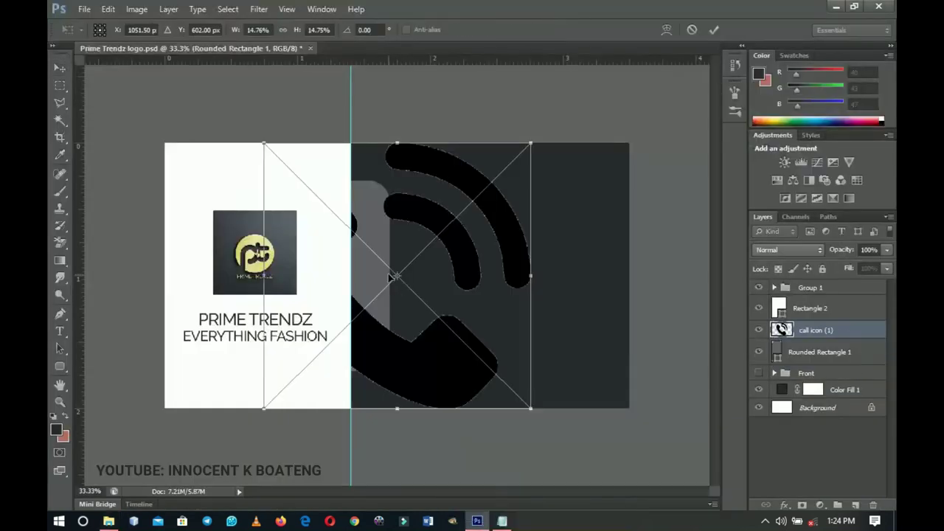
Shrink the call icon and set it near the top of the grey rounded rectangle.
drag(525, 405, 406, 234)
key(Return)
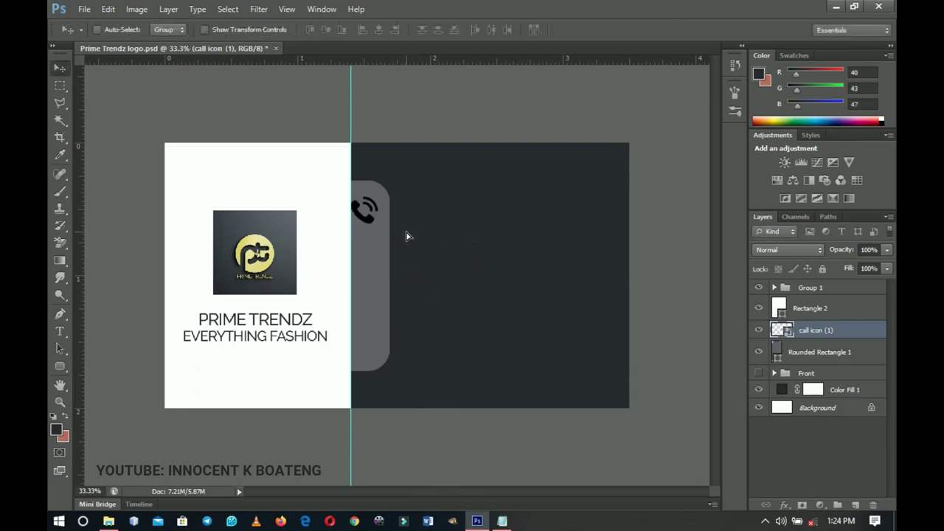
Give the call icon (1) layer a #ffffff Color Overlay through Blending Options.
right_click(814, 330)
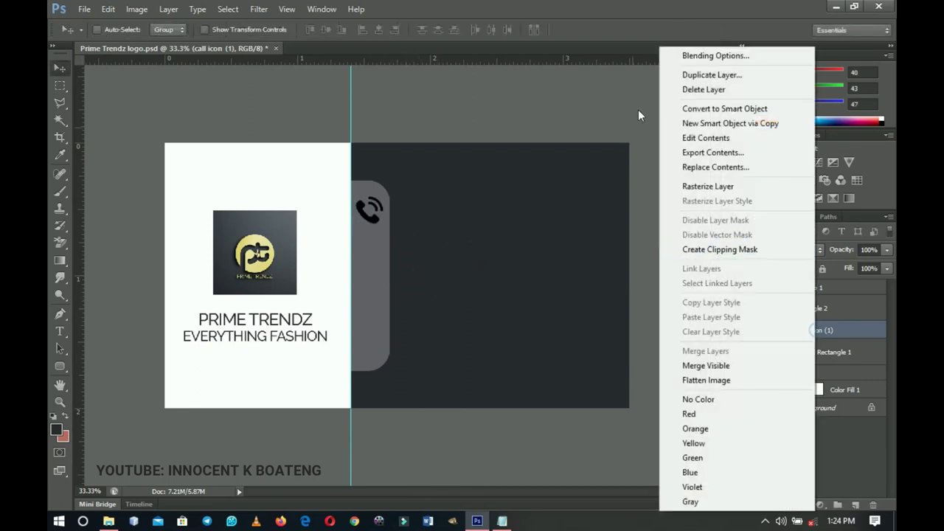
click(685, 57)
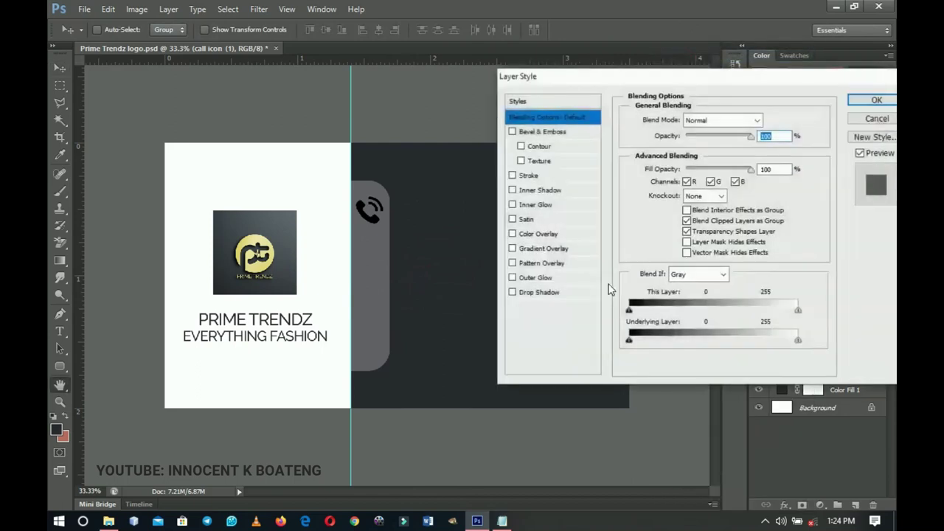
click(538, 234)
click(770, 122)
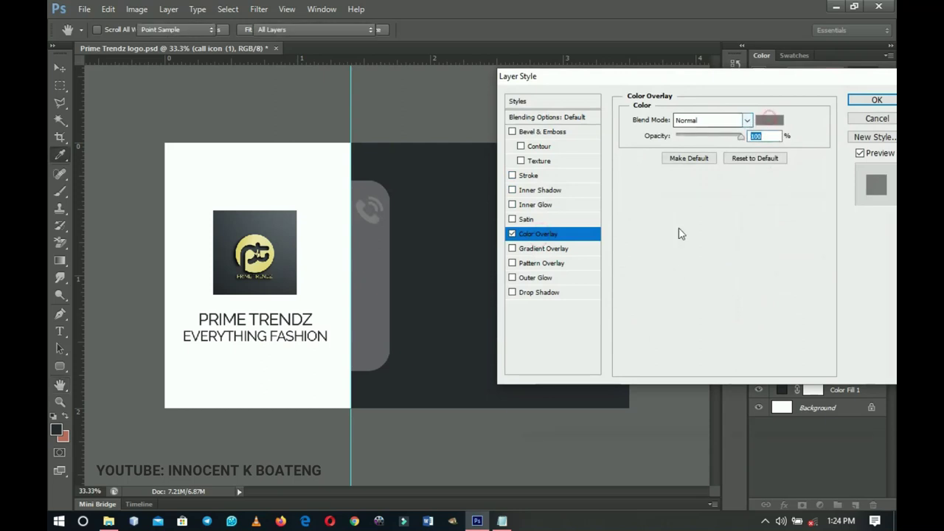
drag(579, 270, 439, 178)
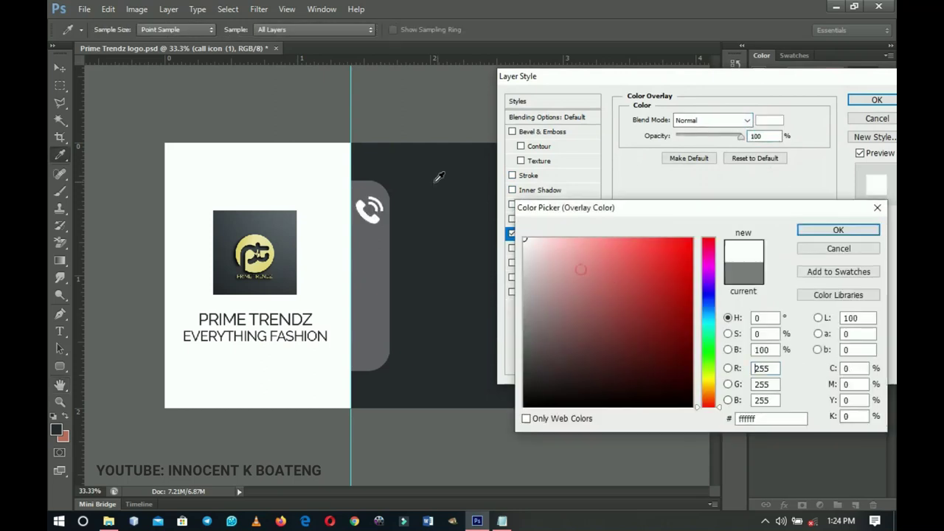
click(849, 230)
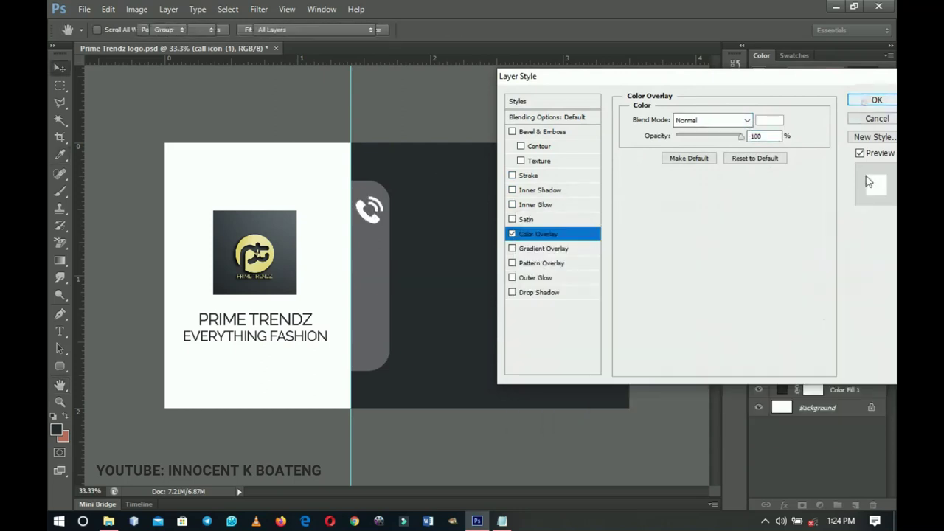
click(870, 103)
click(880, 331)
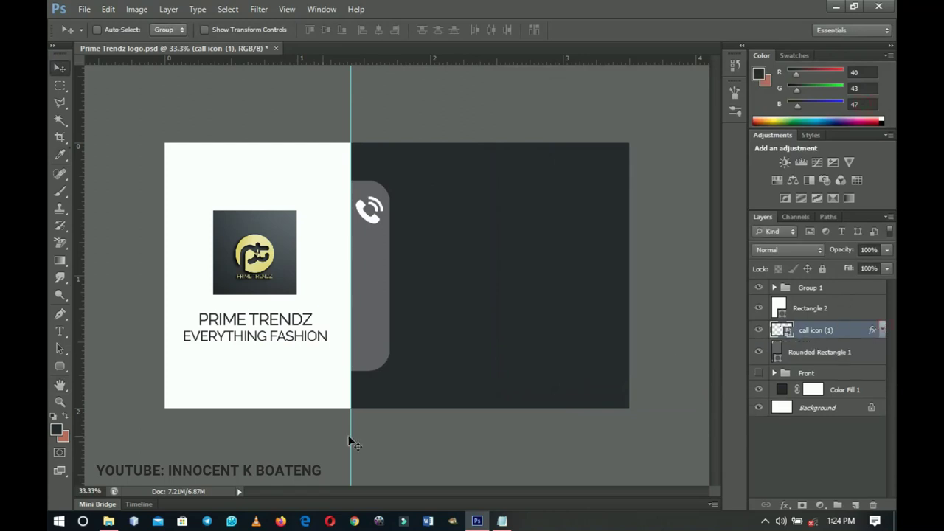
Select the Whatsap logo image in the Prime Trendz folder and drag it toward Photoshop.
click(109, 521)
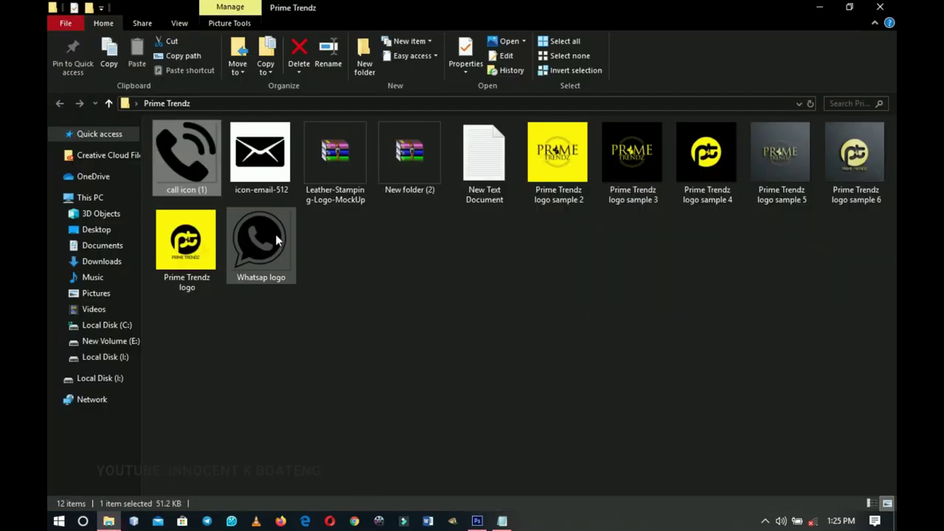
click(263, 275)
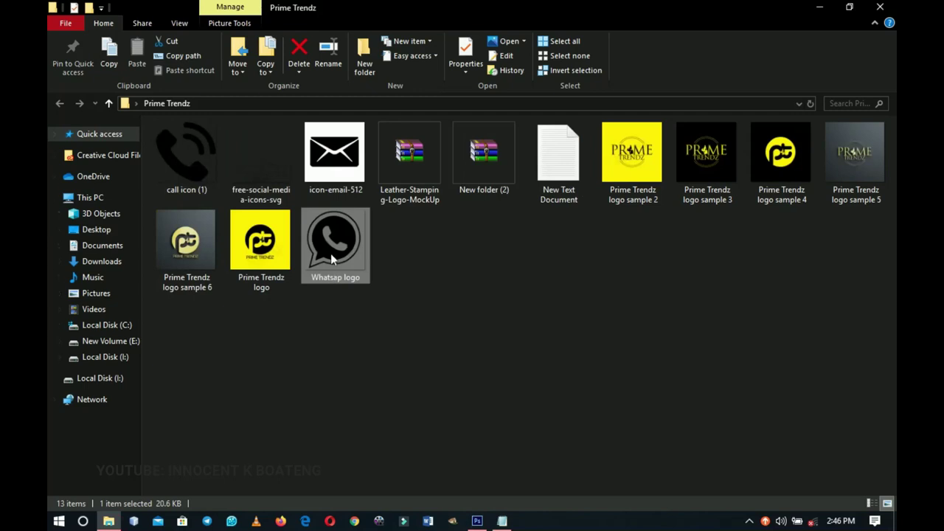
drag(331, 253, 361, 251)
Place and shrink the Whatsap logo, then add guides at the phone icon's left and right edges.
drag(371, 326, 371, 325)
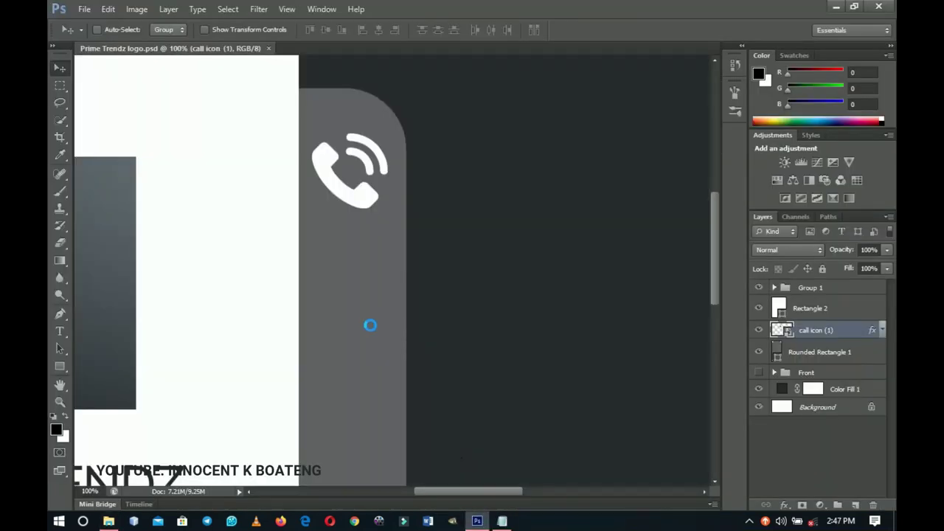
drag(596, 143, 443, 312)
key(Return)
key(ctrl+r)
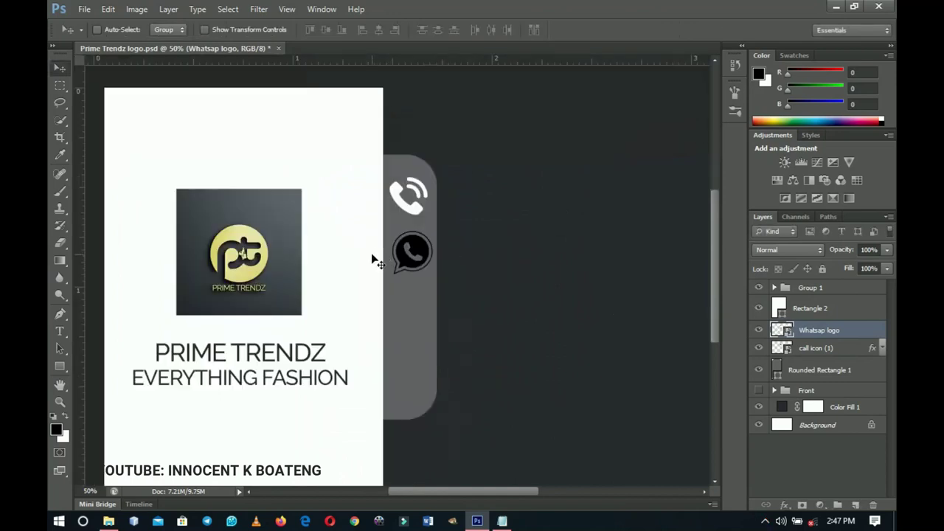
drag(80, 255, 393, 247)
key(z)
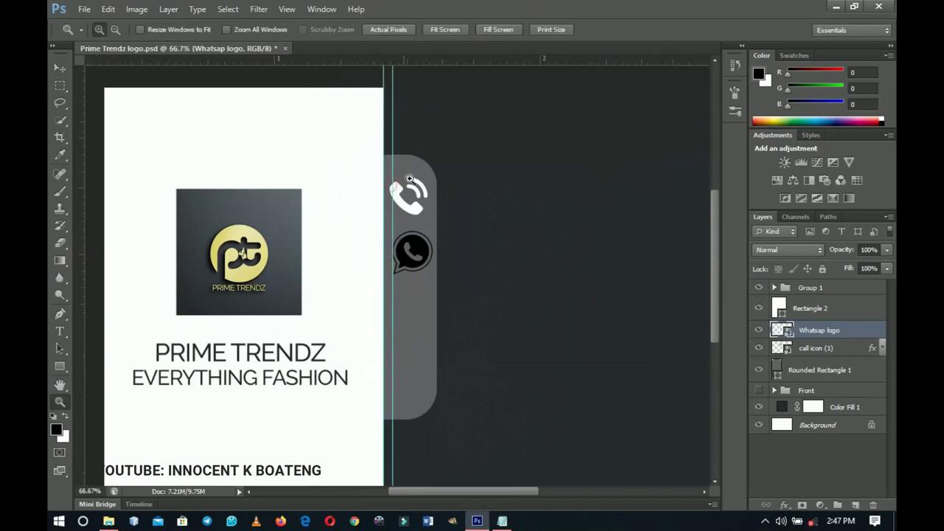
click(391, 186)
click(413, 221)
key(v)
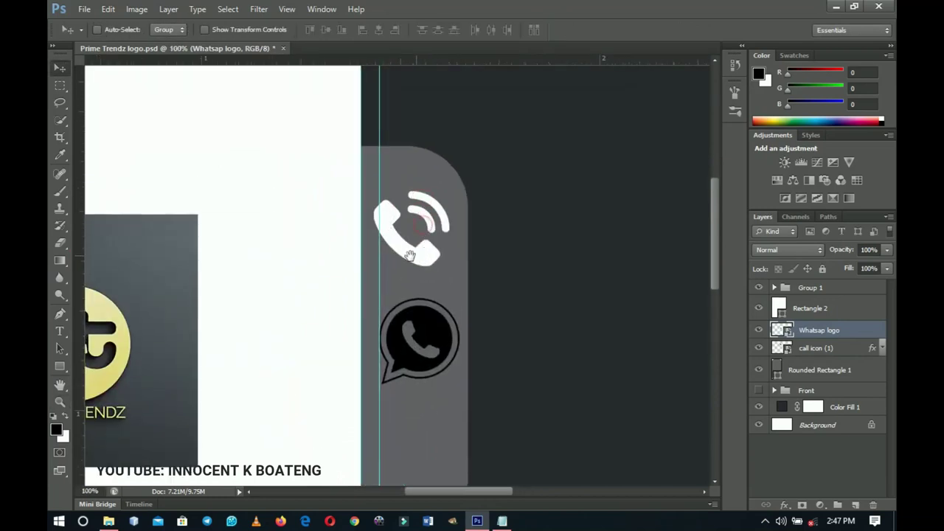
drag(379, 257, 373, 253)
drag(81, 230, 452, 250)
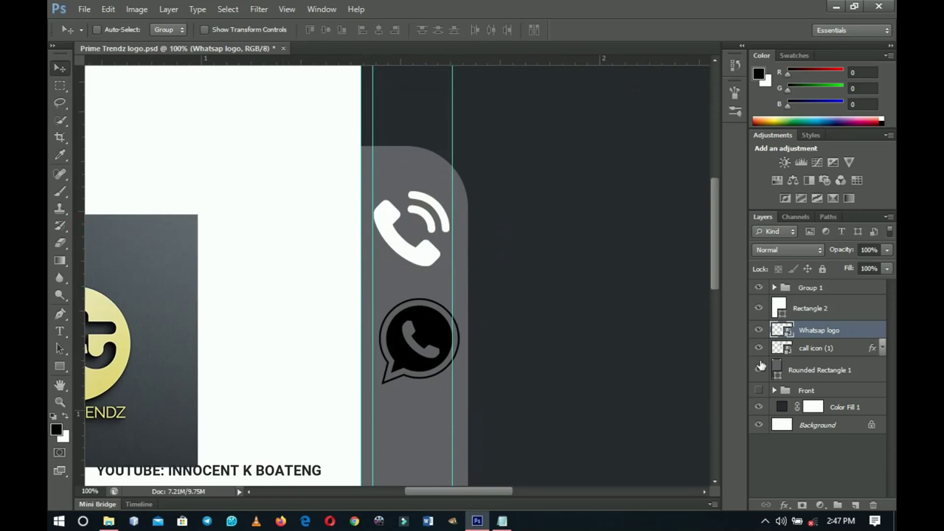
Align the WhatsApp logo between the guides, shrink it slightly, and move it below the phone icon.
drag(425, 330, 419, 338)
key(ctrl+t)
drag(459, 393, 454, 391)
key(Return)
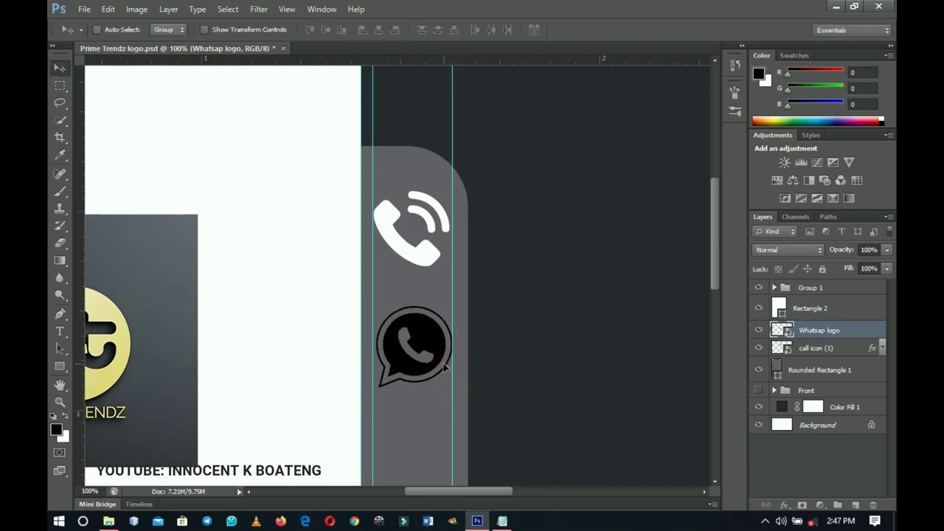
key(Left)
key(Left)
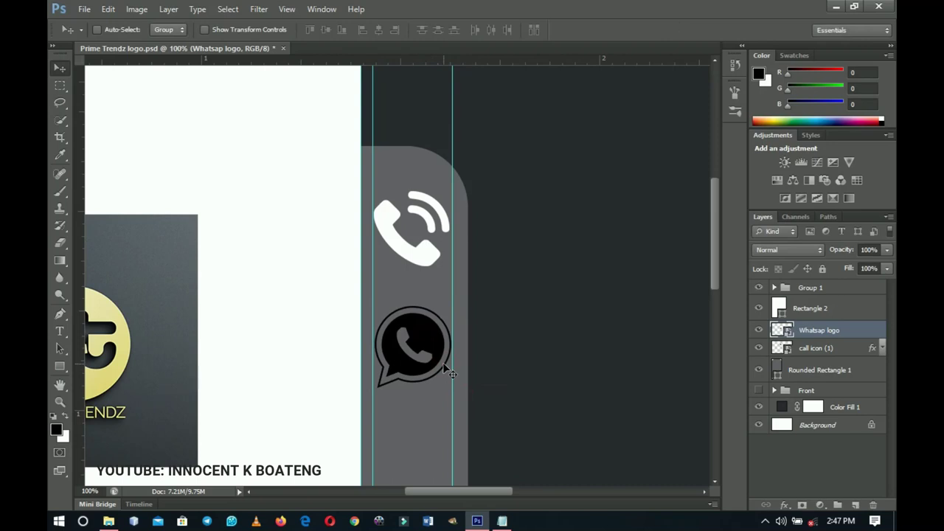
scroll(435, 302, down, 3)
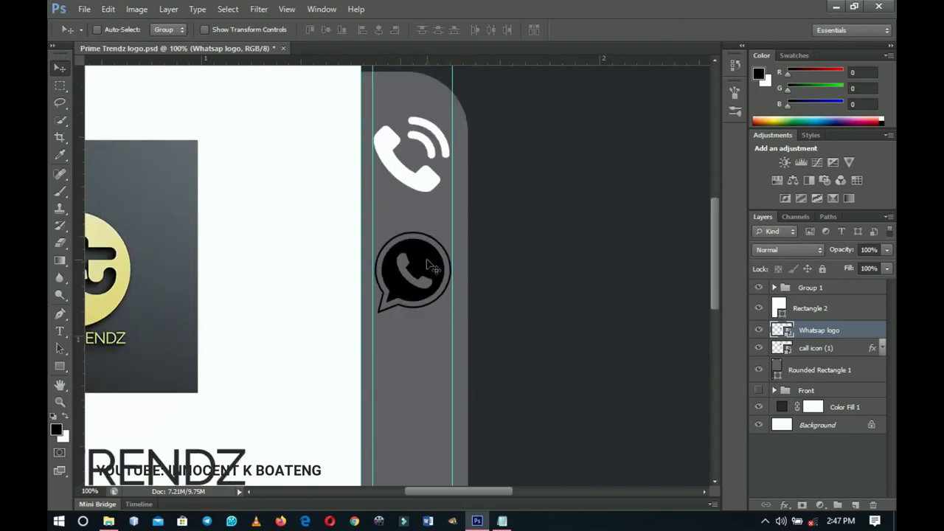
drag(427, 259, 424, 290)
scroll(424, 291, down, 4)
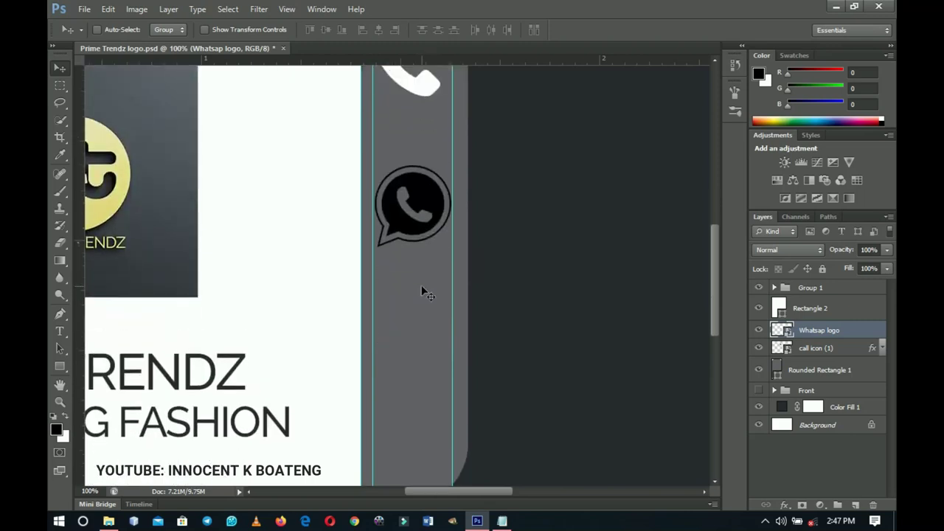
scroll(426, 292, up, 3)
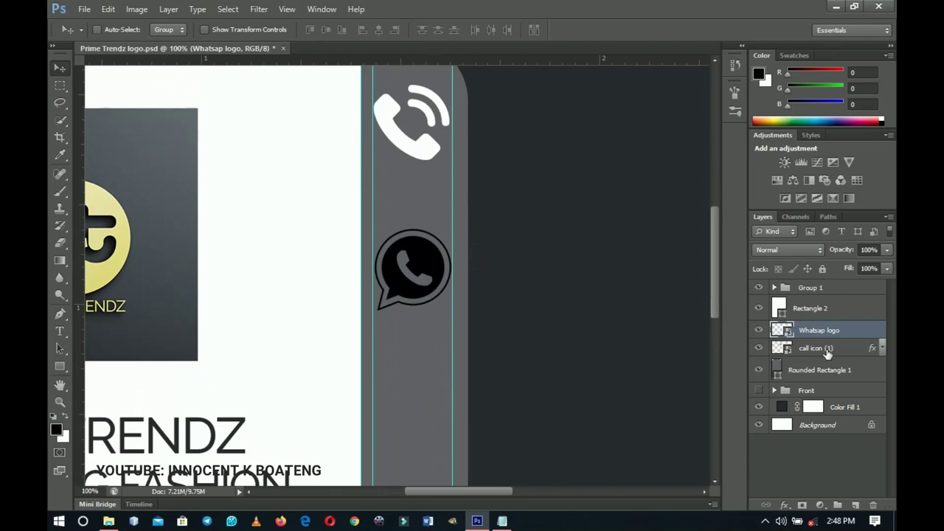
scroll(291, 310, down, 2)
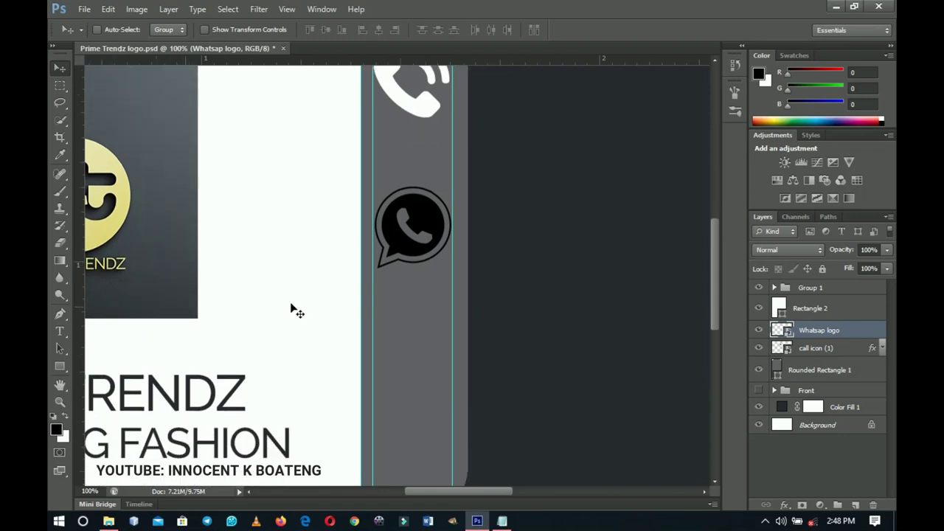
scroll(329, 310, up, 2)
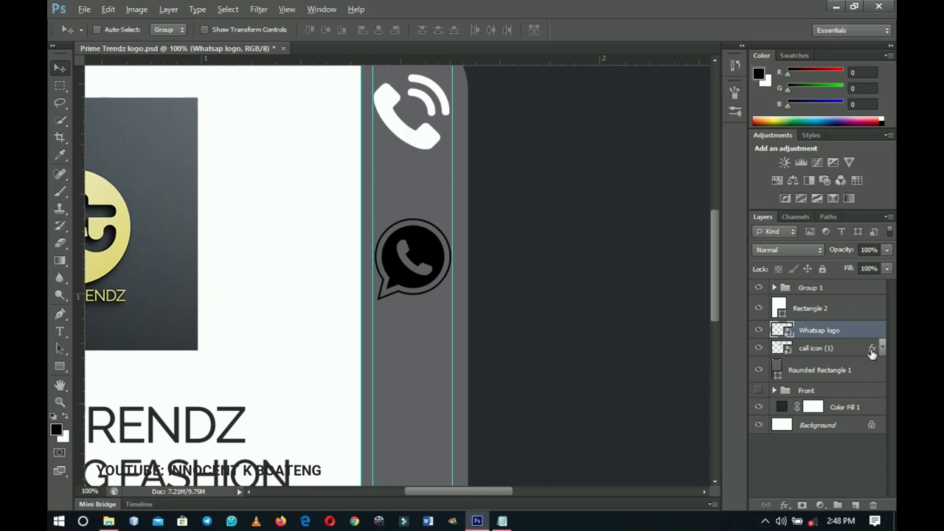
Copy the call icon's white Color Overlay onto the WhatsApp logo.
drag(873, 353, 891, 337)
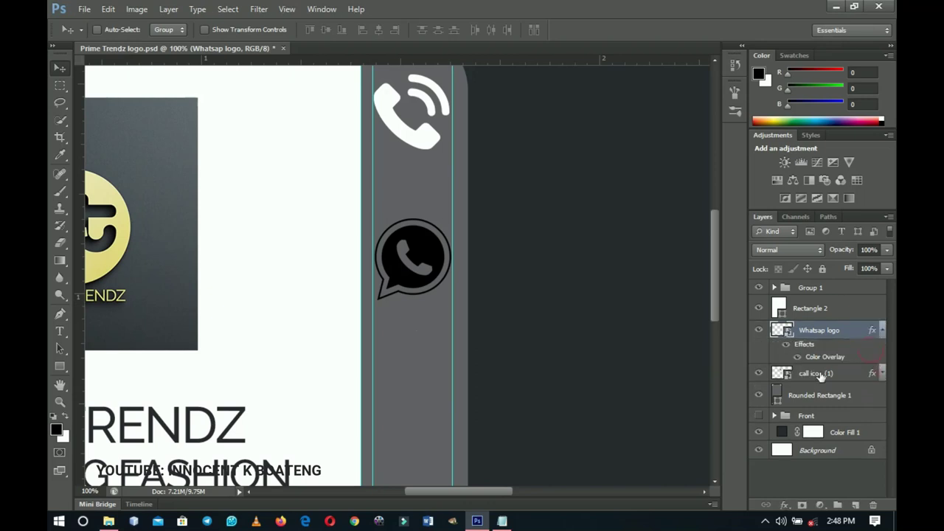
click(882, 332)
scroll(435, 250, up, 2)
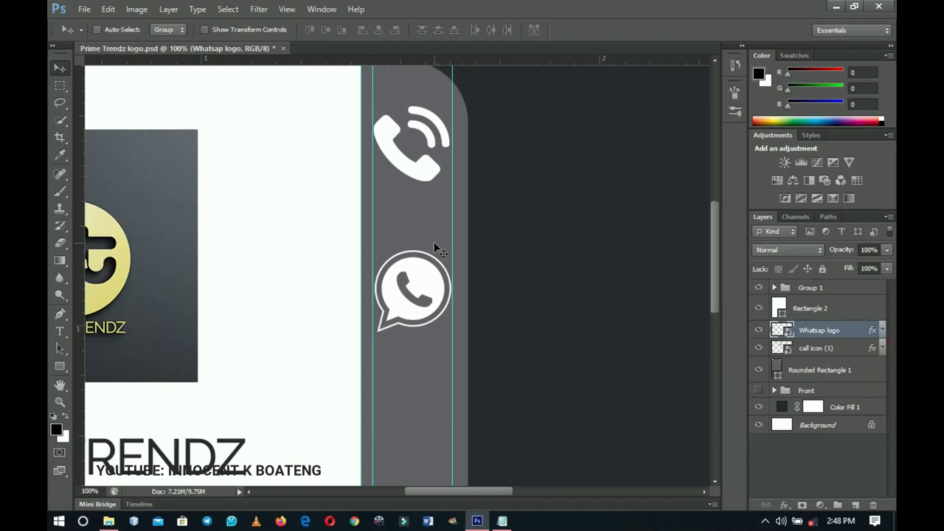
scroll(435, 306, down, 6)
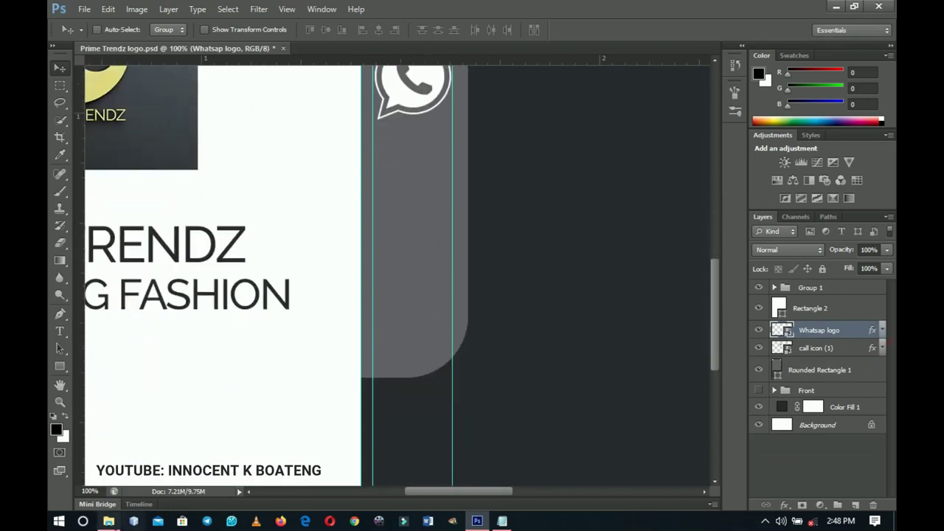
Open the icon-email-512 envelope image as a separate Photoshop document.
click(109, 522)
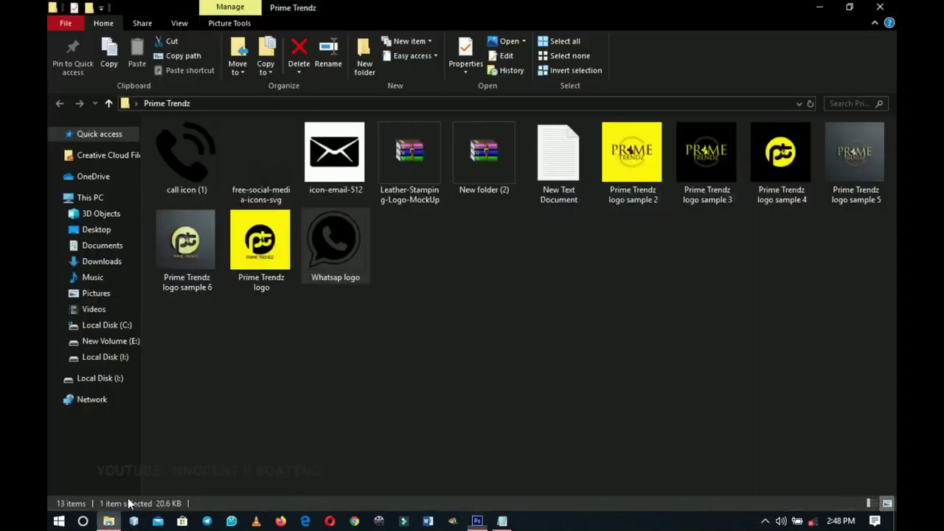
click(331, 190)
drag(334, 159, 771, 451)
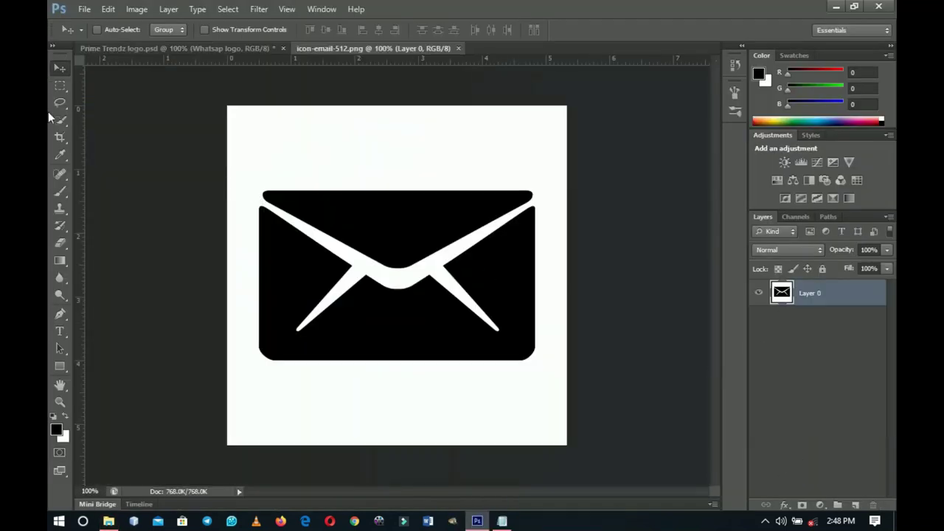
Select the envelope's white background with the Magic Wand and delete it.
drag(61, 120, 126, 135)
click(503, 163)
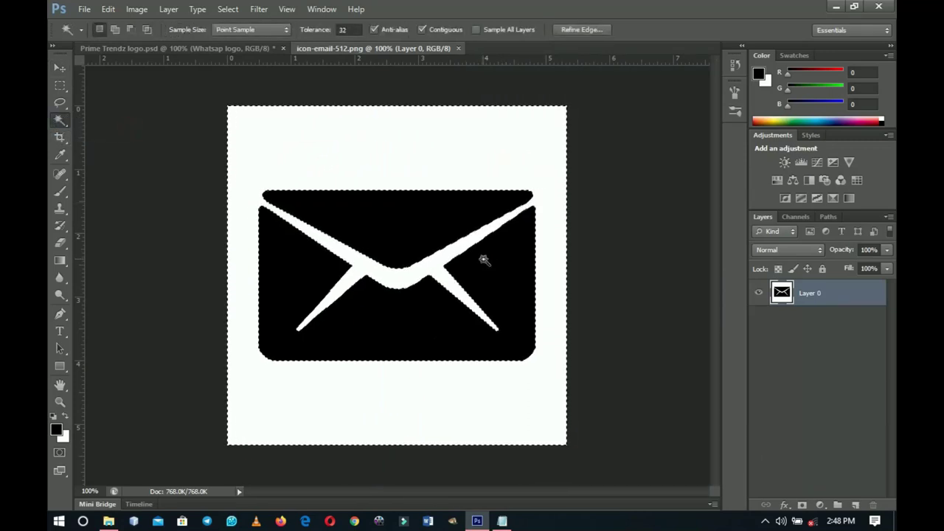
key(Delete)
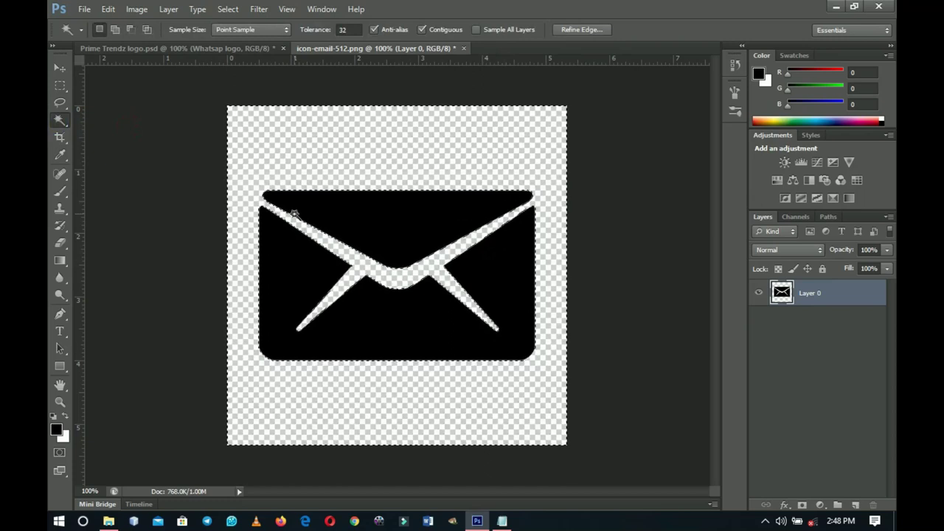
key(ctrl+d)
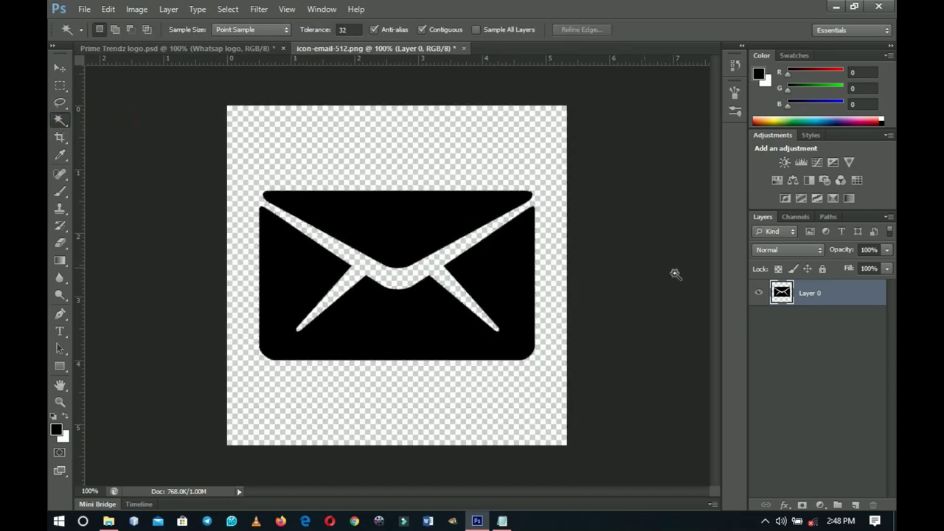
Convert the envelope layer to a smart object and drag it into the business card document.
right_click(826, 297)
click(744, 141)
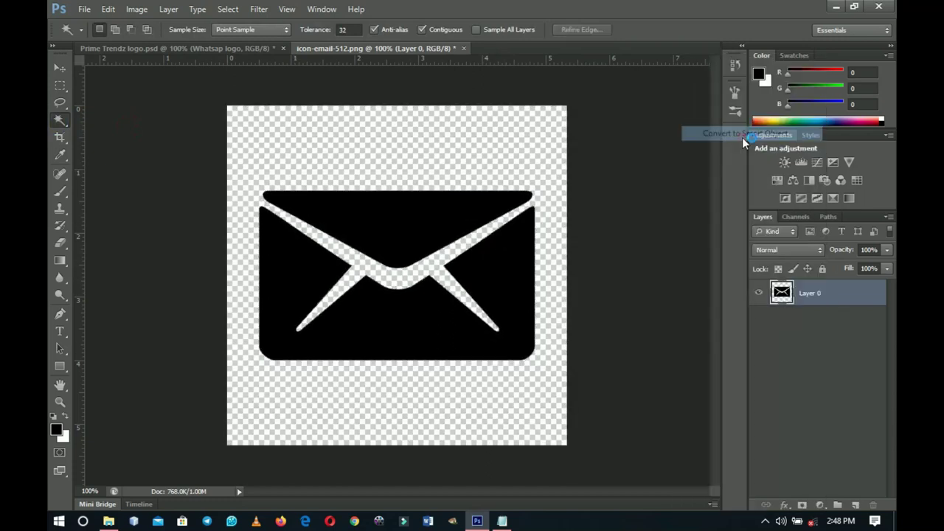
key(v)
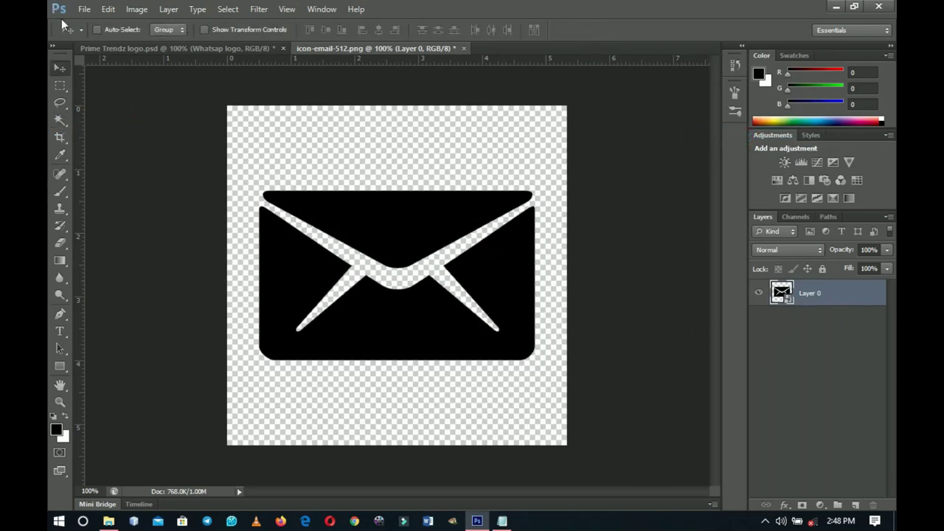
drag(340, 262, 462, 273)
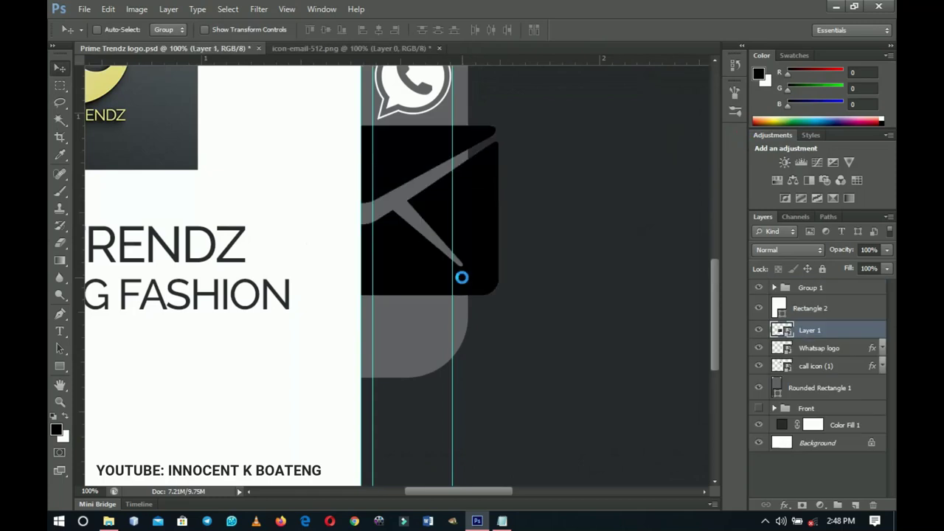
Shrink the envelope icon and nudge it up beneath the WhatsApp logo.
key(ctrl+t)
drag(490, 310, 456, 242)
key(Return)
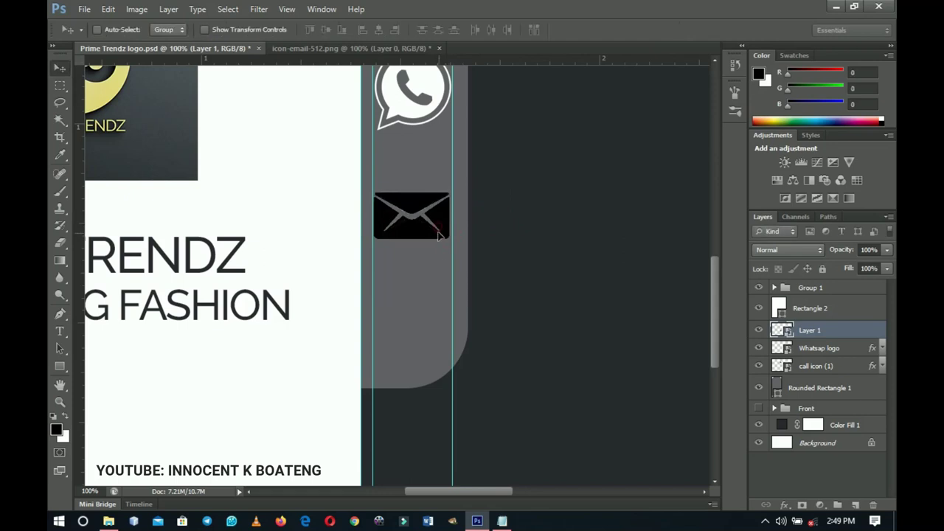
key(Up)
key(Up)
key(Up)
key(Up)
key(Up)
key(Up)
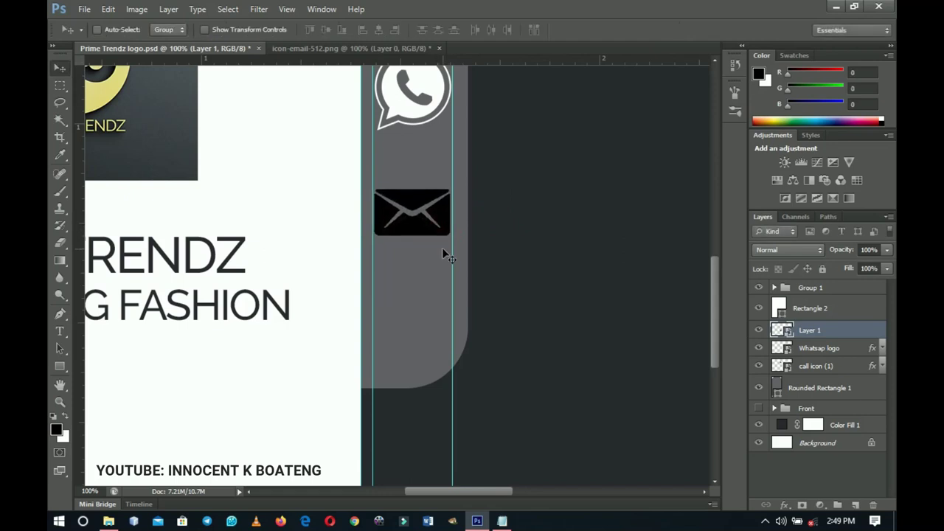
key(Up)
key(Up)
key(Up)
key(Up)
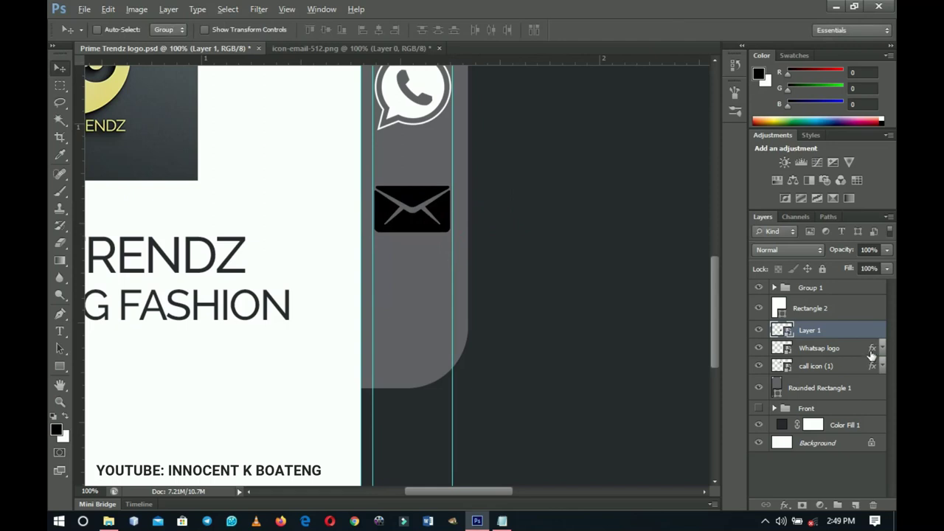
Copy the white Color Overlay onto the envelope, then open free-social-media-icons-svg.png in Photoshop.
drag(874, 350, 873, 330)
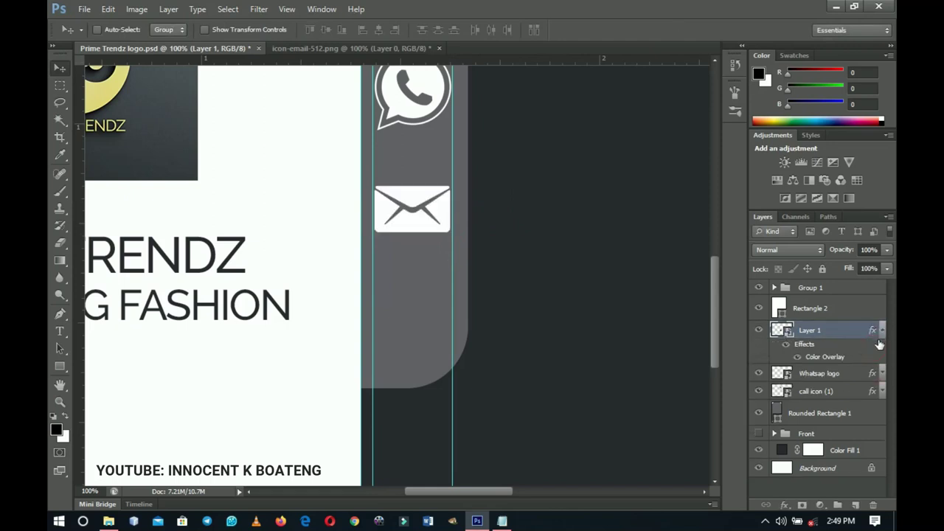
click(883, 332)
scroll(455, 315, down, 2)
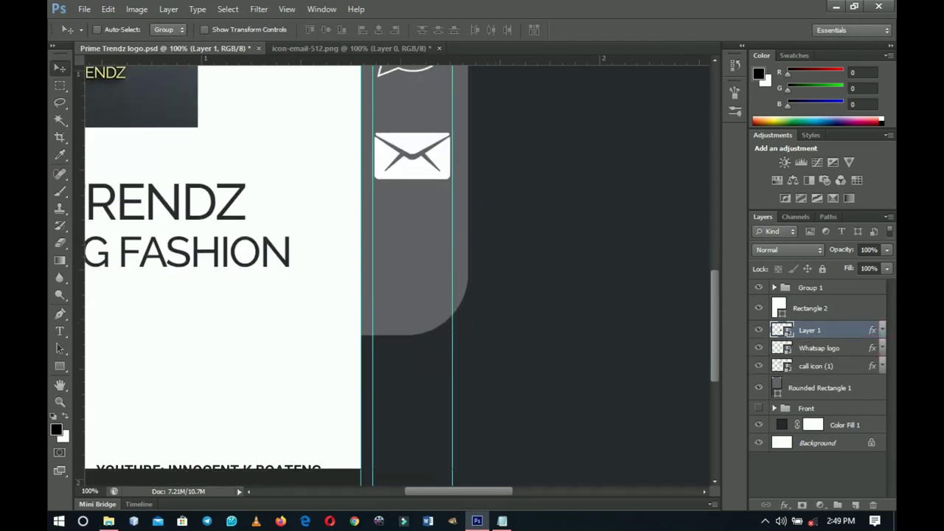
key(alt+Tab)
drag(263, 173, 664, 338)
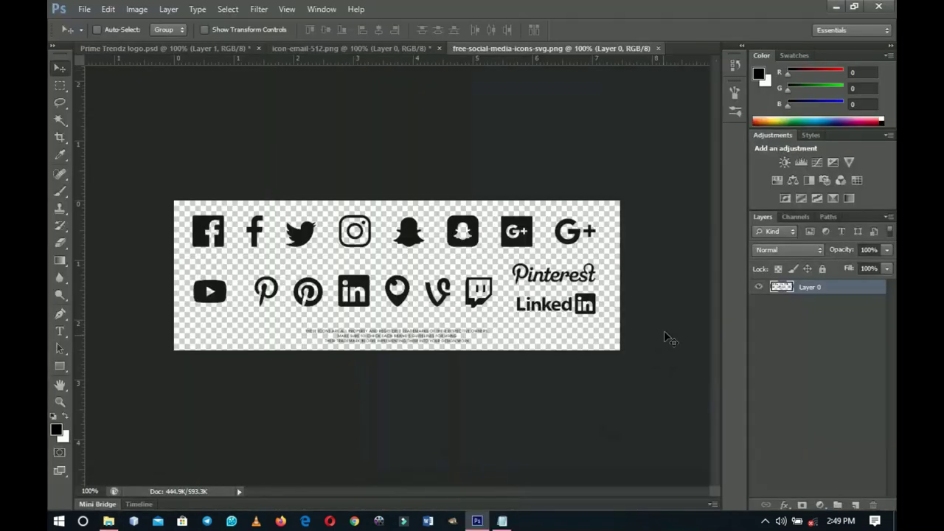
Copy the Instagram icon from the icons image onto the card, below the envelope icon.
click(59, 85)
drag(334, 200, 379, 259)
key(ctrl+j)
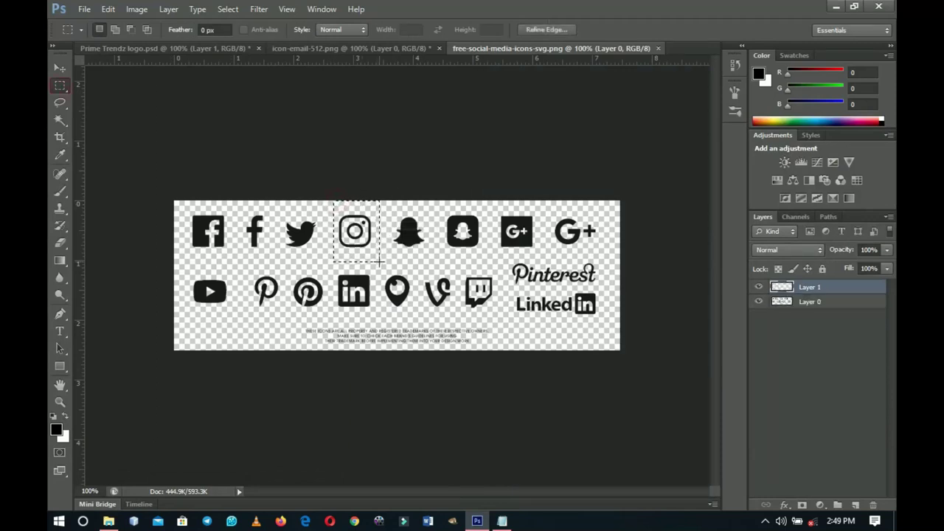
key(v)
drag(354, 256, 251, 214)
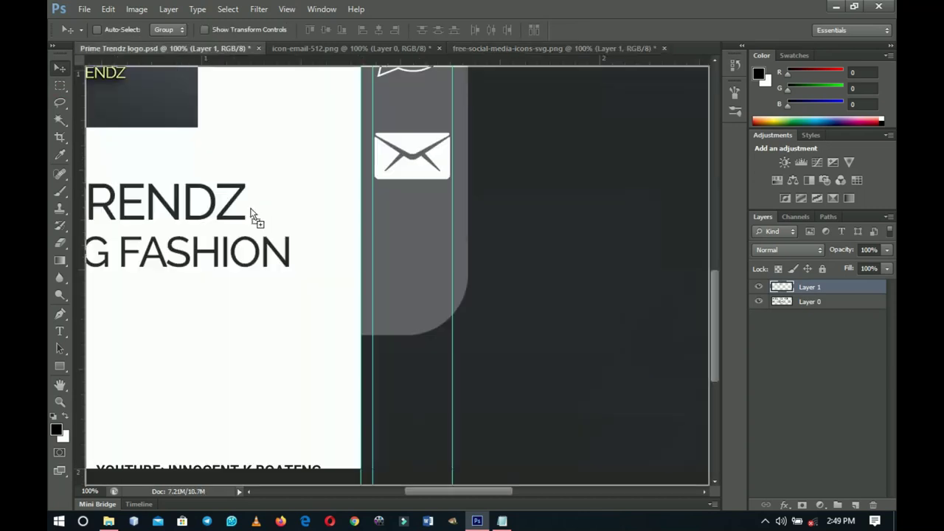
drag(430, 263, 438, 296)
Scale the Instagram icon down and give it the same white Color Overlay effect.
key(ctrl+t)
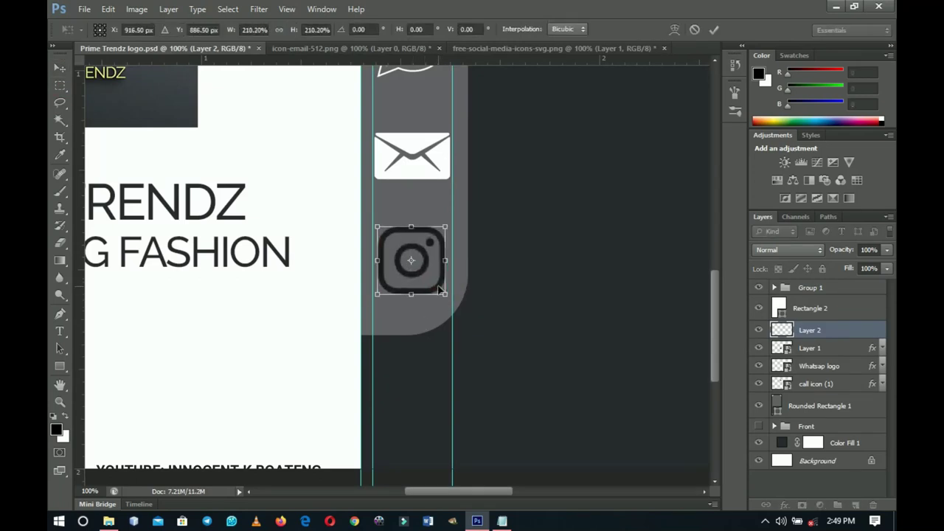
key(Return)
mouse_move(870, 347)
mouse_down()
mouse_move(869, 338)
mouse_move(874, 344)
mouse_up()
click(882, 332)
scroll(605, 326, up, 6)
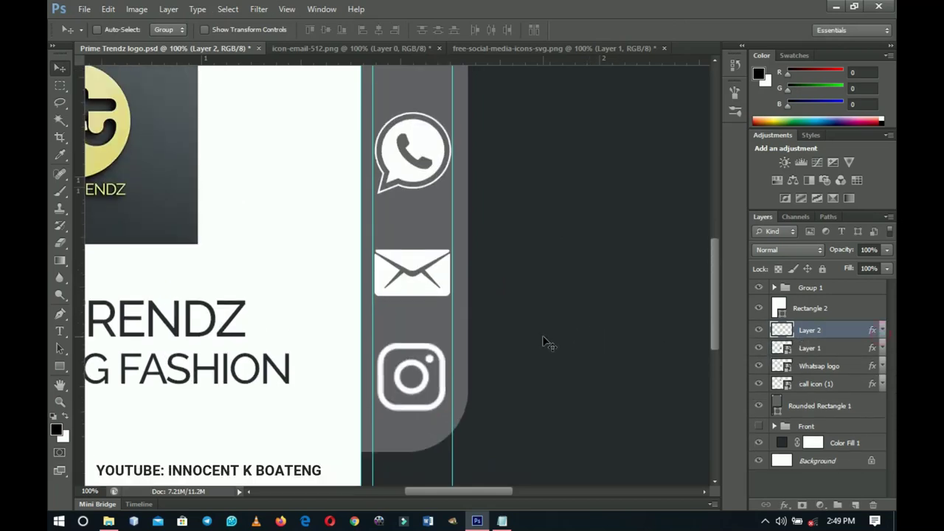
Nudge the WhatsApp logo and the envelope icon (Layer 1) to even the column spacing.
right_click(433, 238)
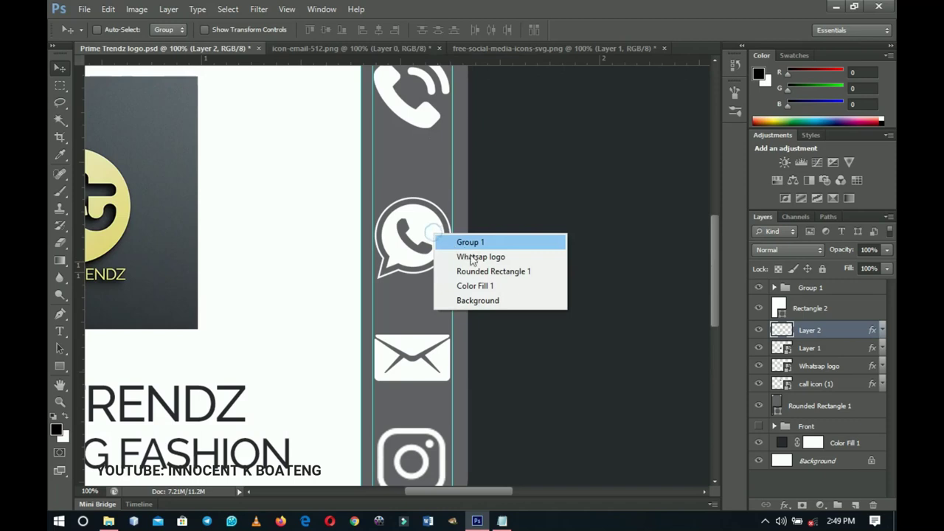
click(468, 257)
drag(421, 245, 419, 233)
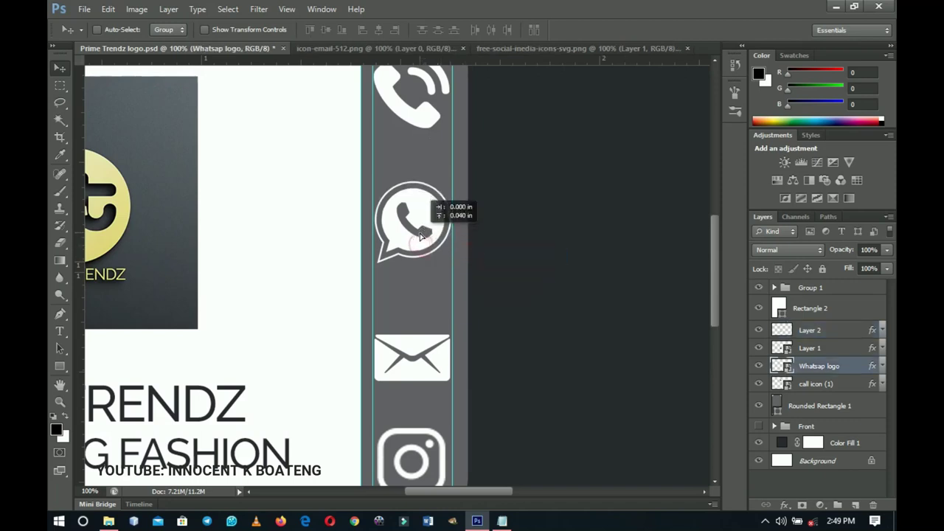
right_click(427, 338)
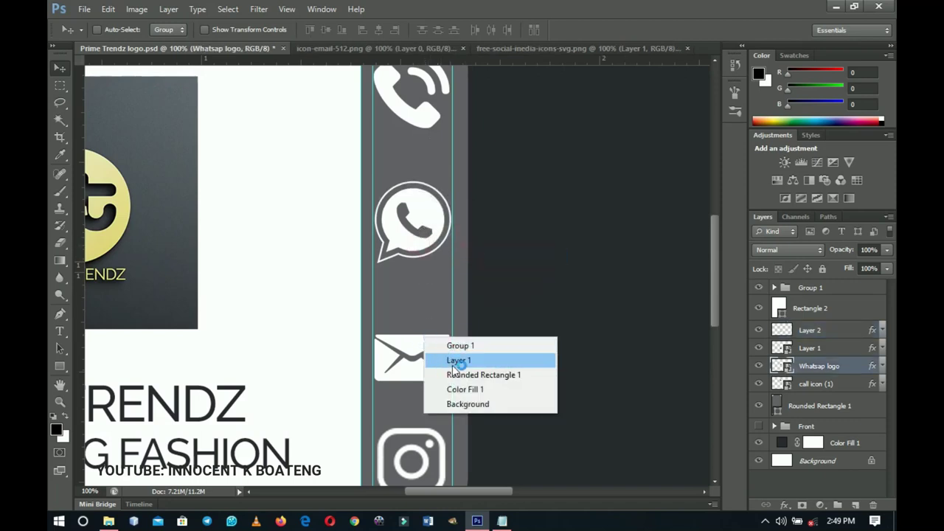
click(456, 361)
mouse_move(418, 354)
mouse_down()
mouse_move(413, 323)
mouse_move(414, 345)
mouse_up()
Zoom out and select all four icon layers, Layer 2 through call icon.
scroll(512, 343, down, 1)
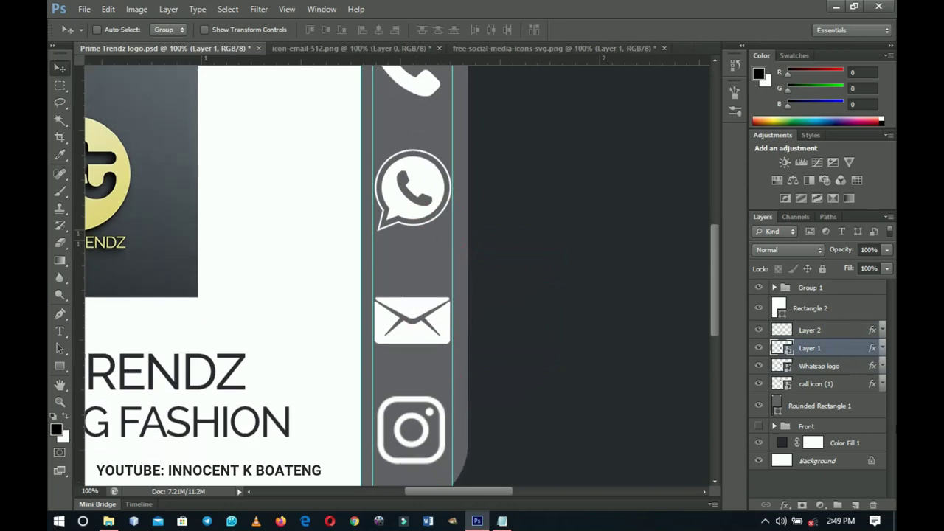
click(826, 389)
key(z)
key(ctrl+minus)
shift+click(827, 338)
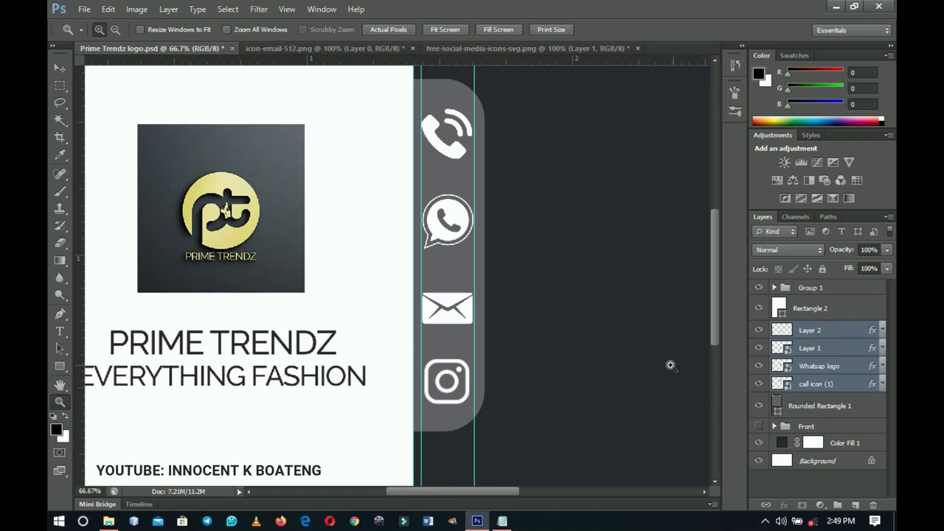
Scale the four icons down slightly, to about 99%, as a group.
key(ctrl+t)
drag(479, 411, 475, 405)
key(Return)
drag(186, 150, 685, 485)
alt+click(449, 327)
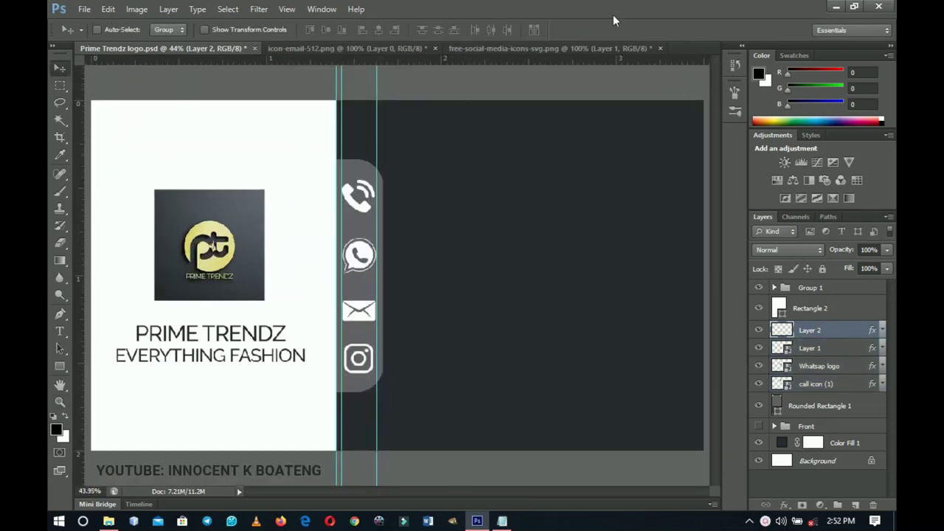
Close free-social-media-icons-svg.png without saving and view the card at 50%.
click(661, 48)
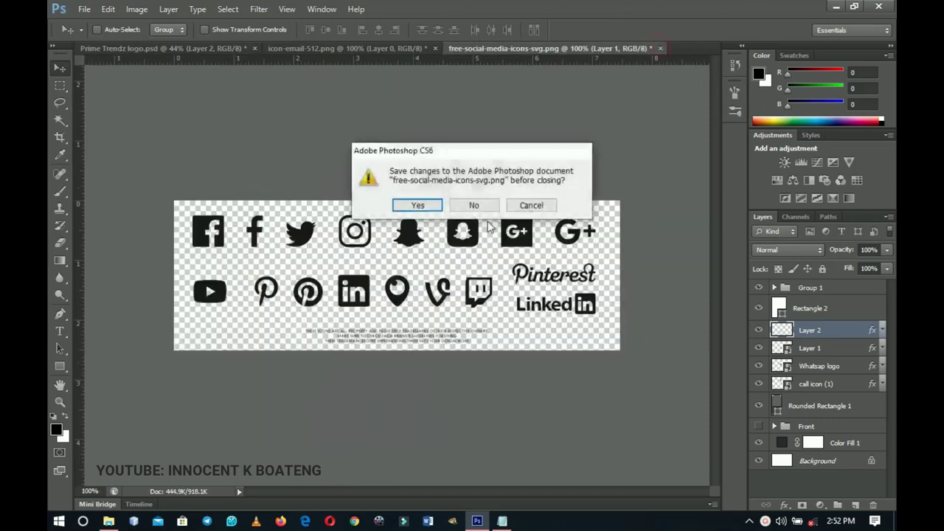
click(473, 206)
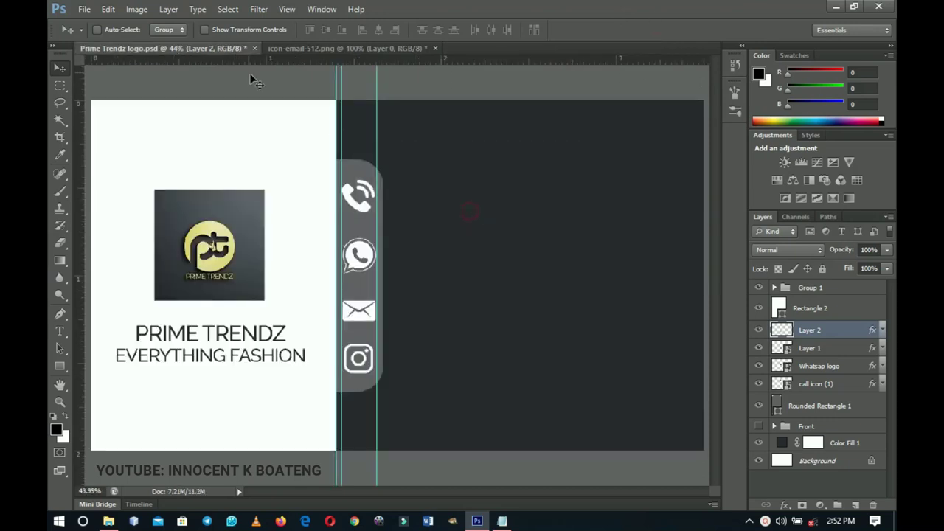
ctrl+click(550, 288)
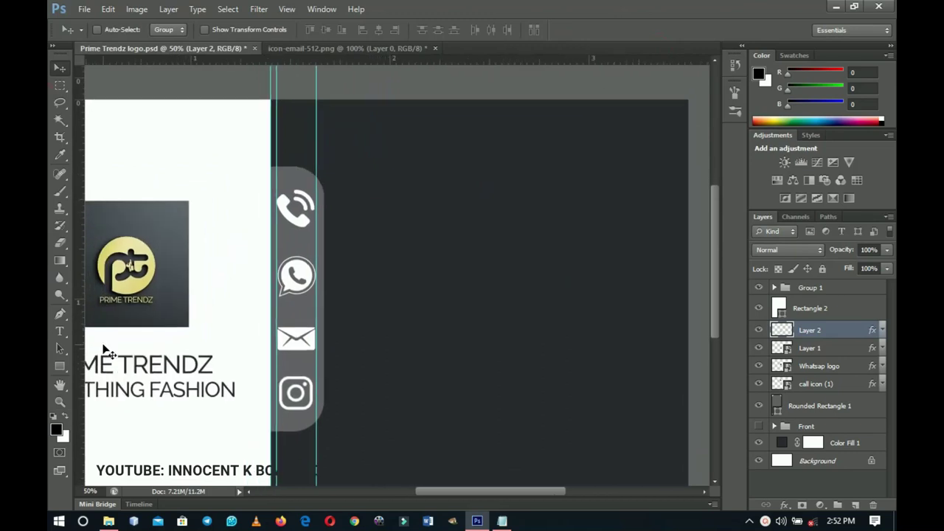
Create a text layer on the dark side holding the phone number copied from the contact notes.
click(62, 332)
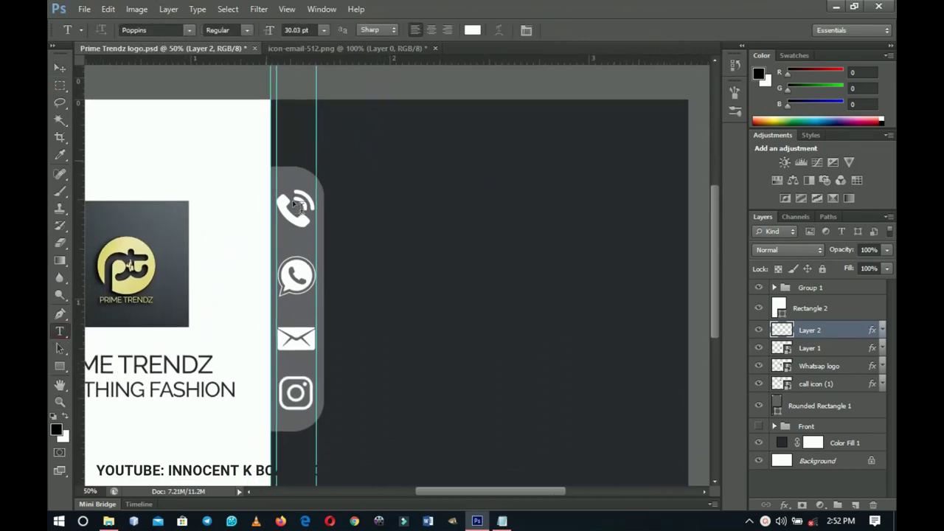
click(411, 224)
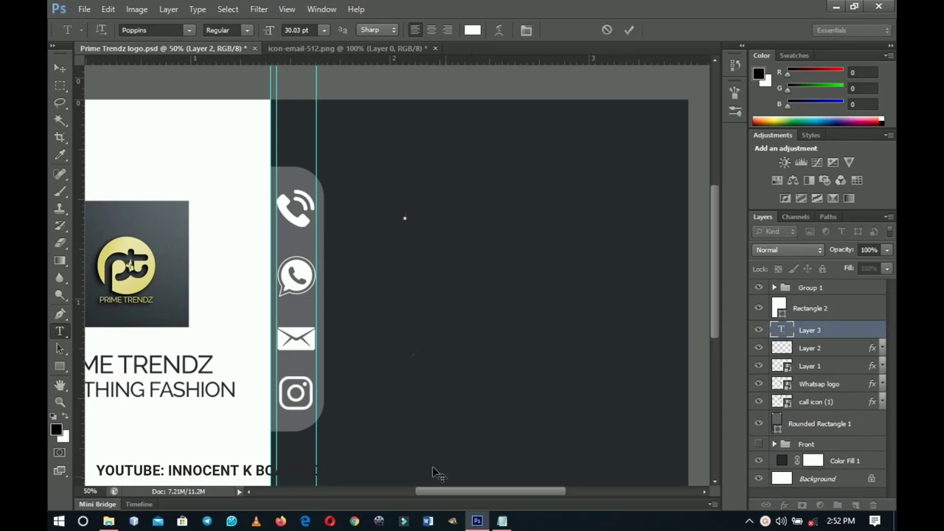
click(500, 520)
click(579, 254)
drag(575, 244, 494, 243)
key(ctrl+c)
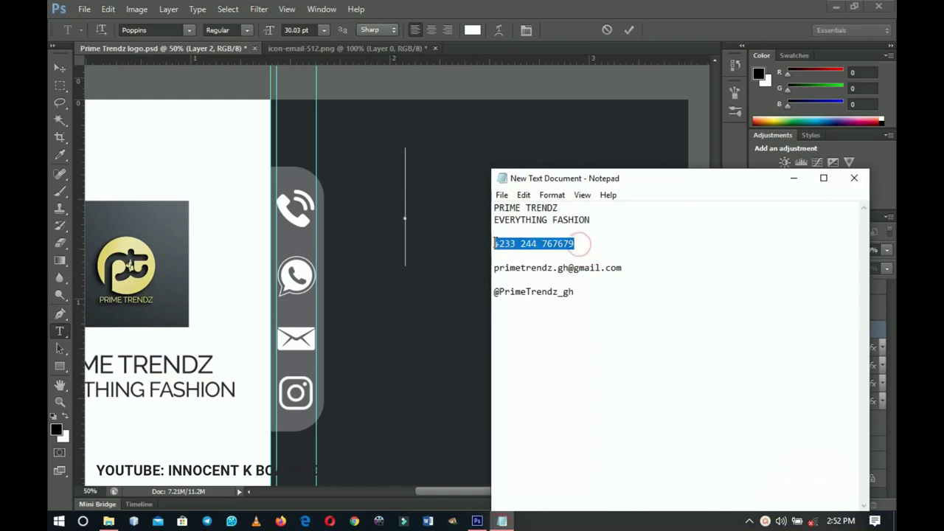
click(794, 178)
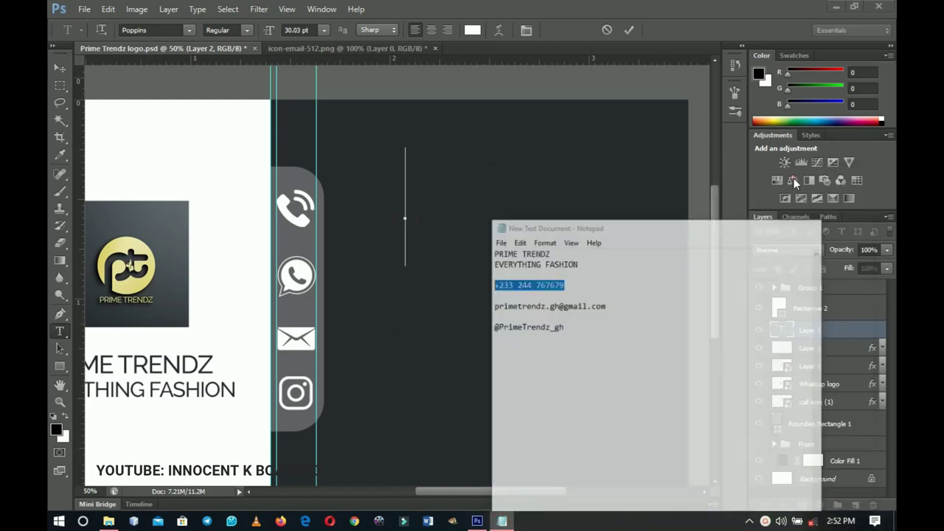
key(ctrl+v)
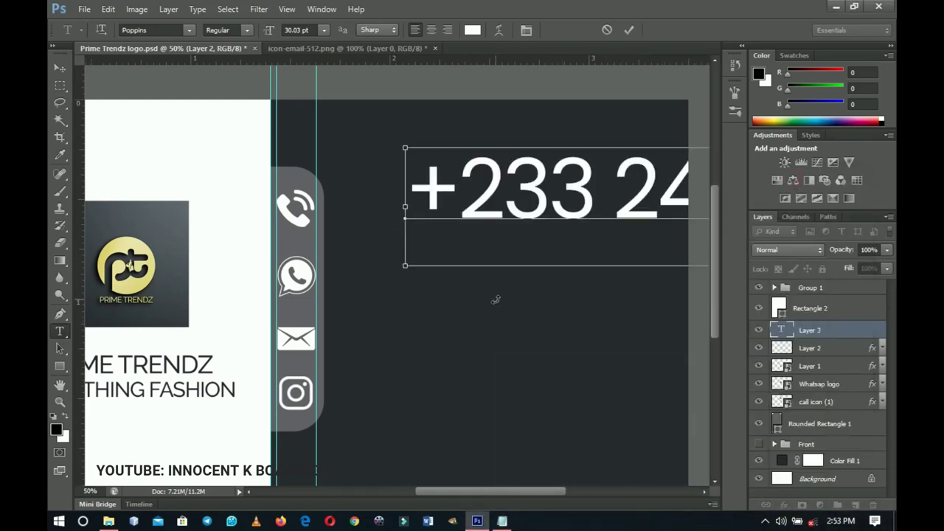
Set the phone number to about 12 pt and move it beside the call icon.
key(ctrl+a)
drag(270, 35, 254, 36)
click(64, 70)
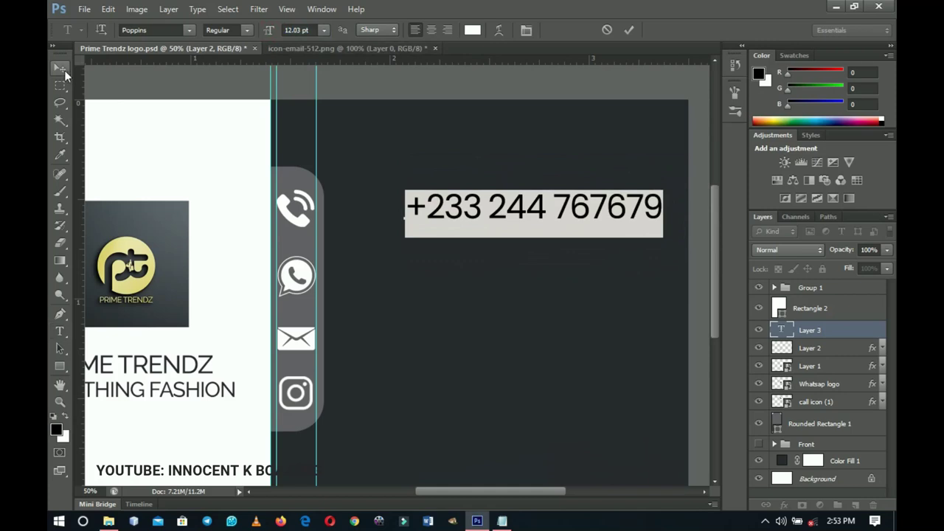
drag(612, 198, 546, 227)
key(ctrl+t)
Add guides at the top and bottom of the call icon and fine-scale the phone number to fit.
key(Return)
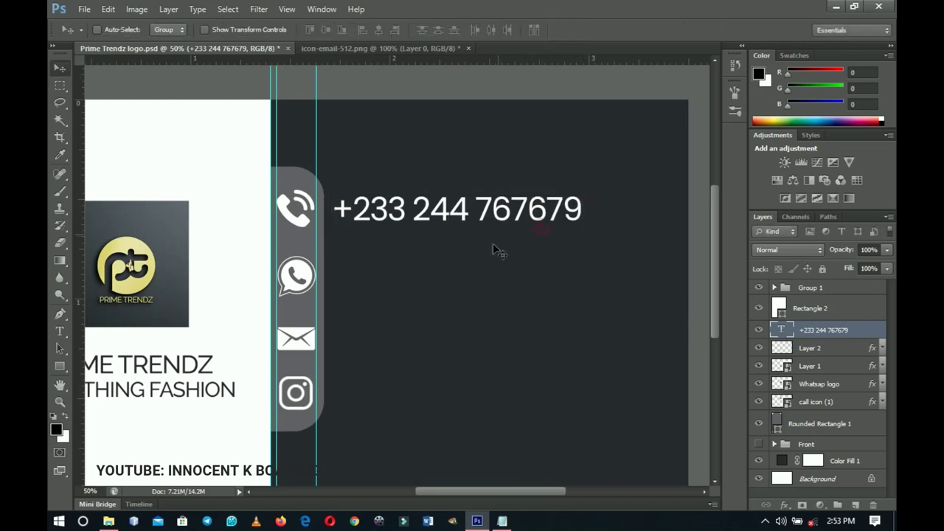
drag(435, 59, 441, 186)
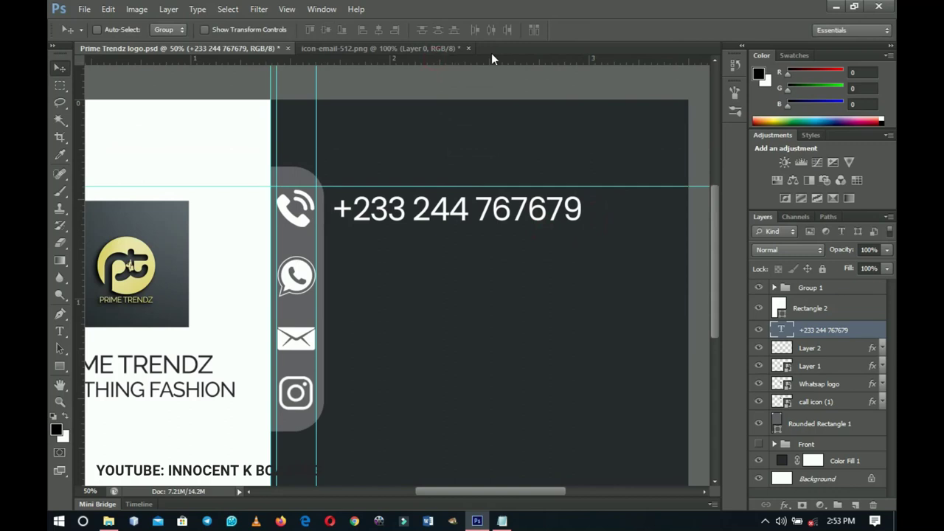
drag(498, 62, 503, 230)
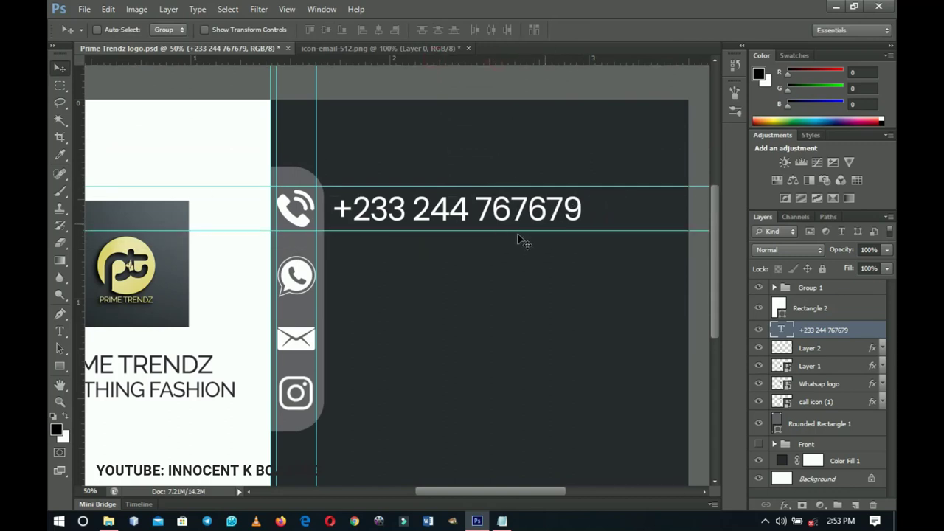
scroll(571, 229, down, 2)
scroll(568, 232, up, 2)
right_click(535, 213)
click(560, 232)
key(ctrl+t)
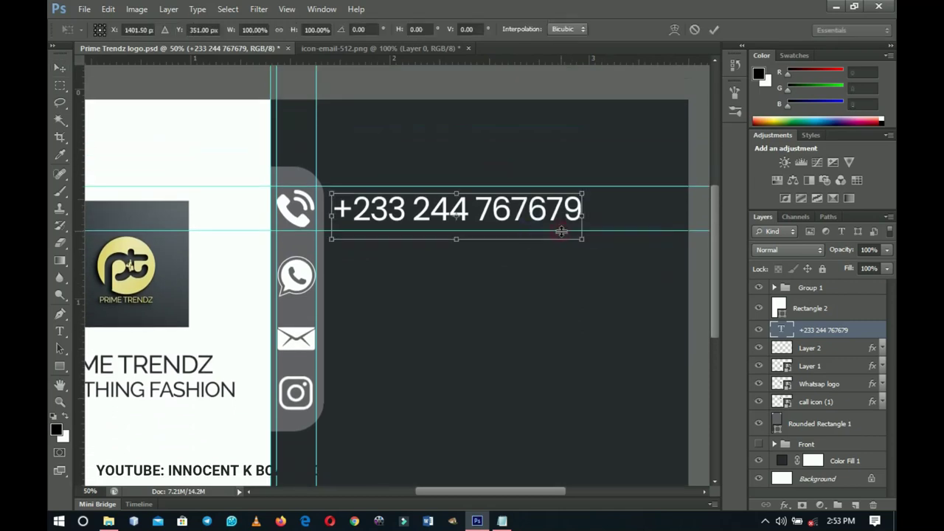
drag(582, 194, 569, 196)
key(Return)
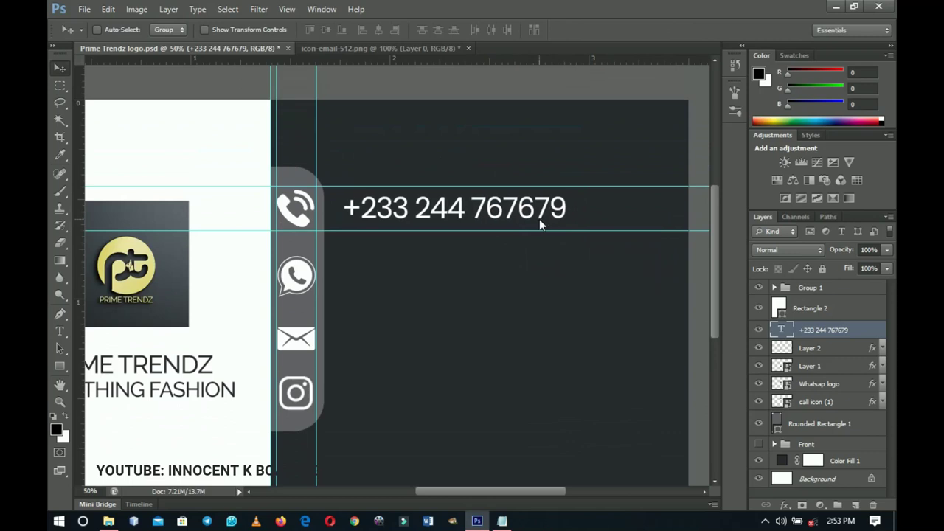
Duplicate the phone number line and place the copy beside the WhatsApp icon.
scroll(539, 219, up, 1)
scroll(529, 285, down, 1)
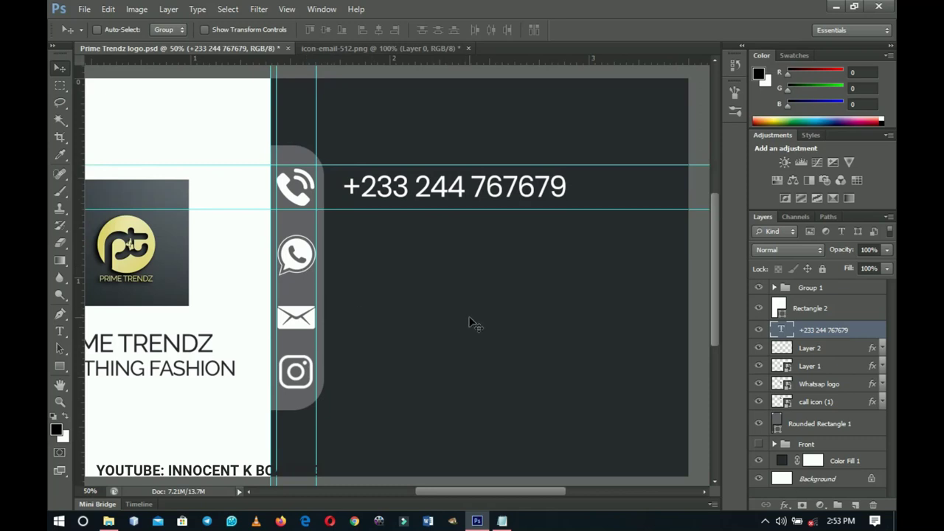
key(ctrl+j)
drag(476, 205, 460, 270)
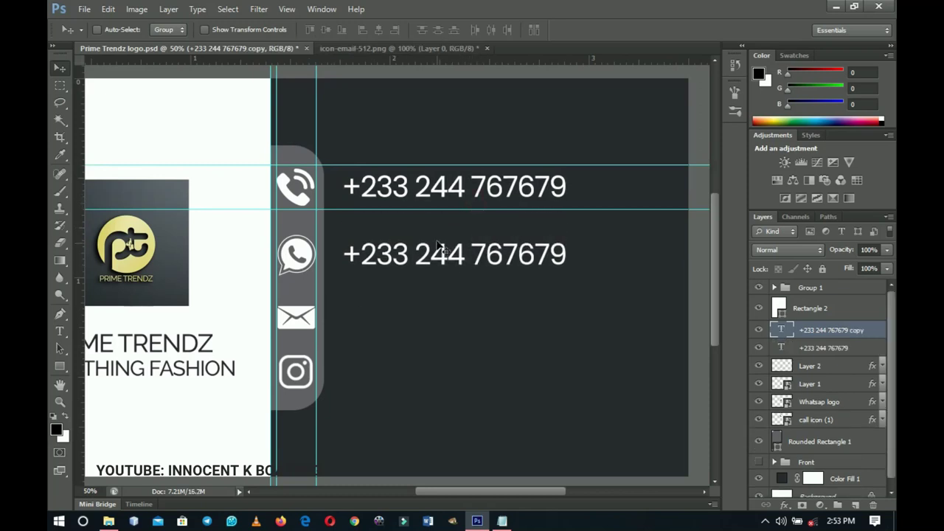
Replace a copied number line with the e-mail address from the notes, scaled beside the envelope.
scroll(443, 248, down, 2)
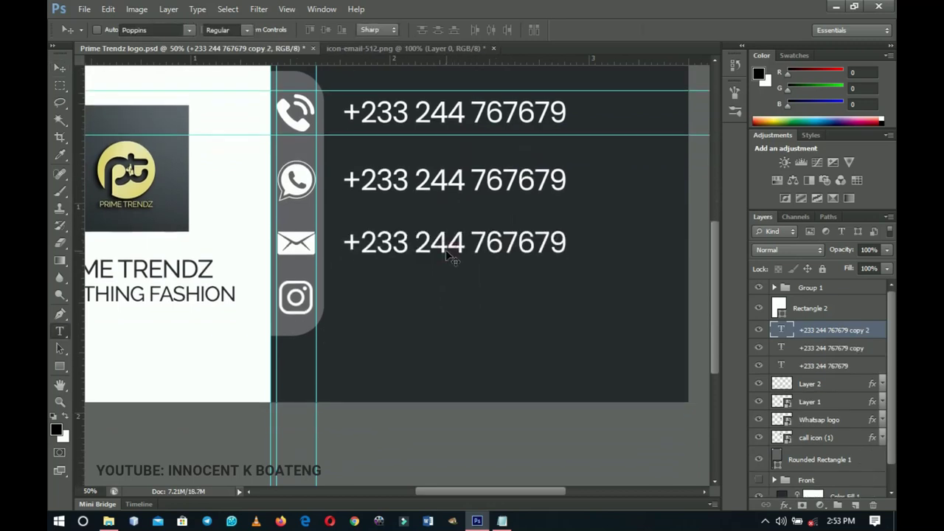
key(ctrl+a)
key(alt+Tab)
drag(497, 267, 624, 268)
key(ctrl+c)
key(alt+Tab)
key(ctrl+v)
key(ctrl+t)
drag(611, 347, 568, 333)
key(Return)
Duplicate the e-mail line onto the Instagram row and edit it into the Instagram handle.
key(z)
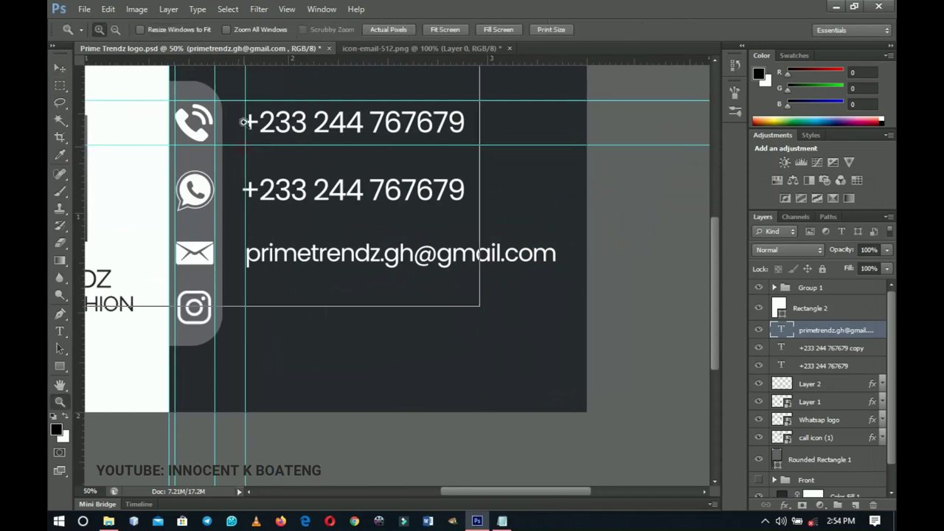
click(243, 122)
key(ctrl+0)
drag(516, 310, 516, 357)
key(t)
click(508, 356)
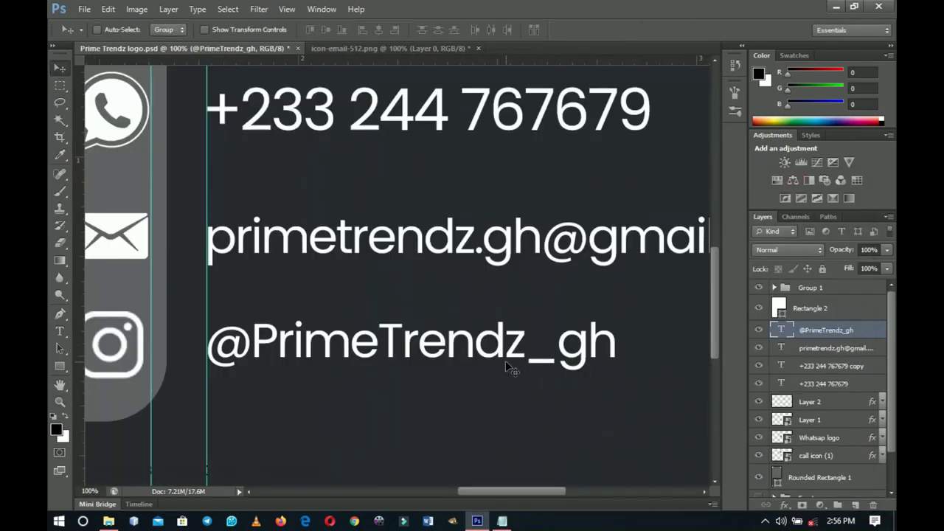
key(z)
right_click(509, 348)
click(514, 351)
Hide the guides and group the four contact text layers into a group named Text.
alt+click(514, 344)
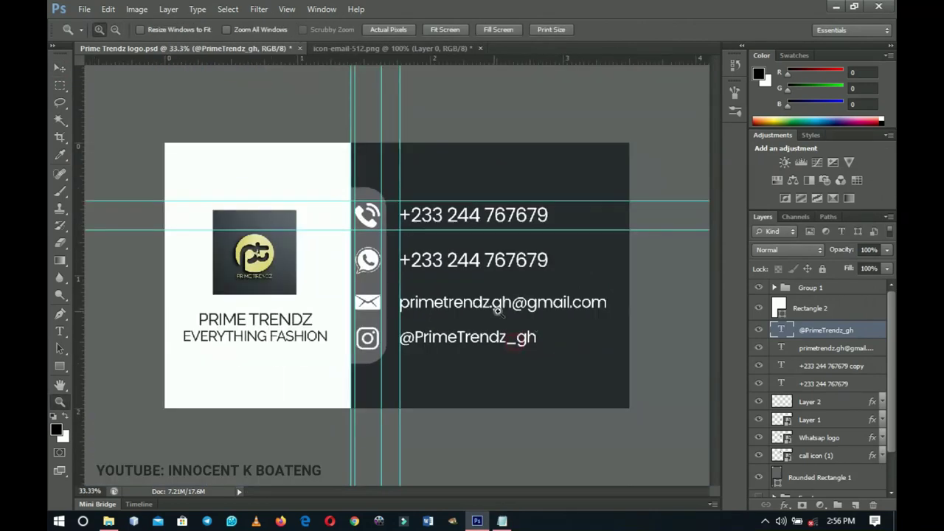
key(ctrl+semicolon)
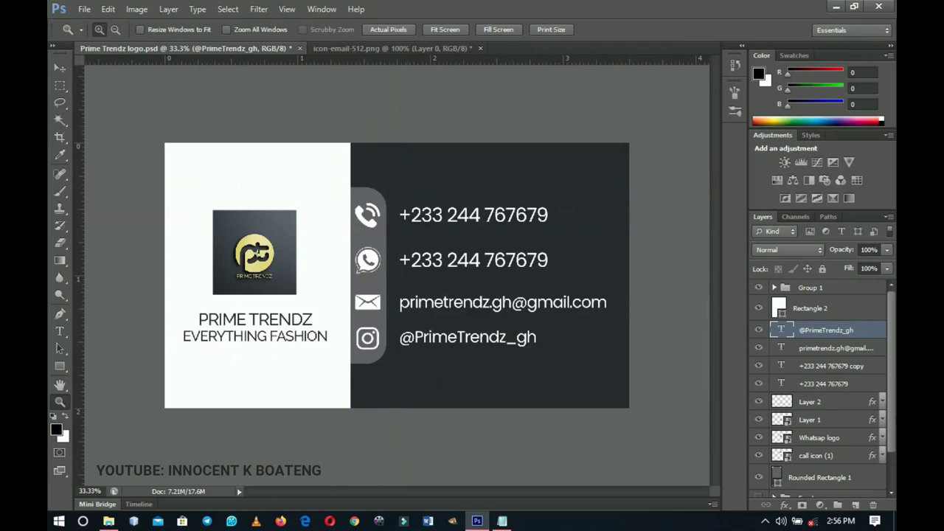
shift+click(826, 383)
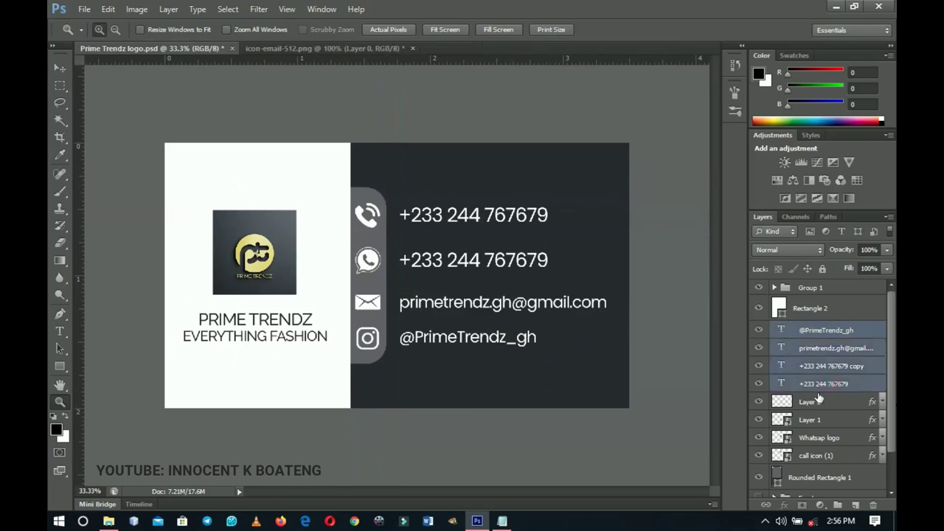
key(ctrl+g)
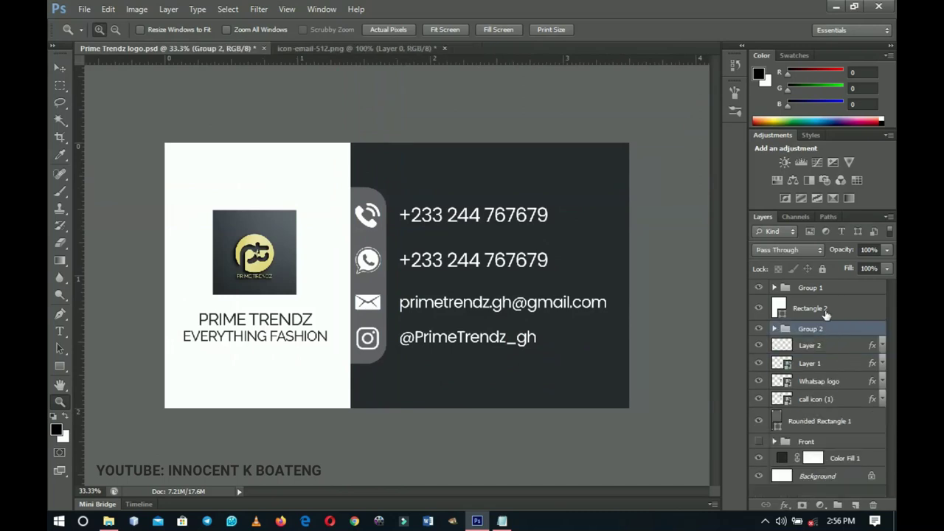
double_click(813, 332)
text(Text)
key(Return)
Group the four icon layers into a group named Icons and check its visibility.
key(v)
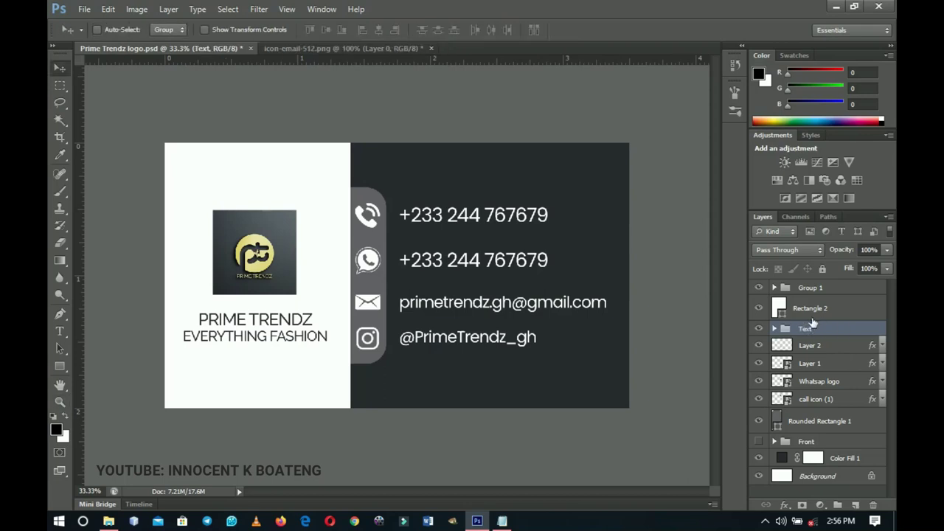
click(820, 345)
shift+click(816, 401)
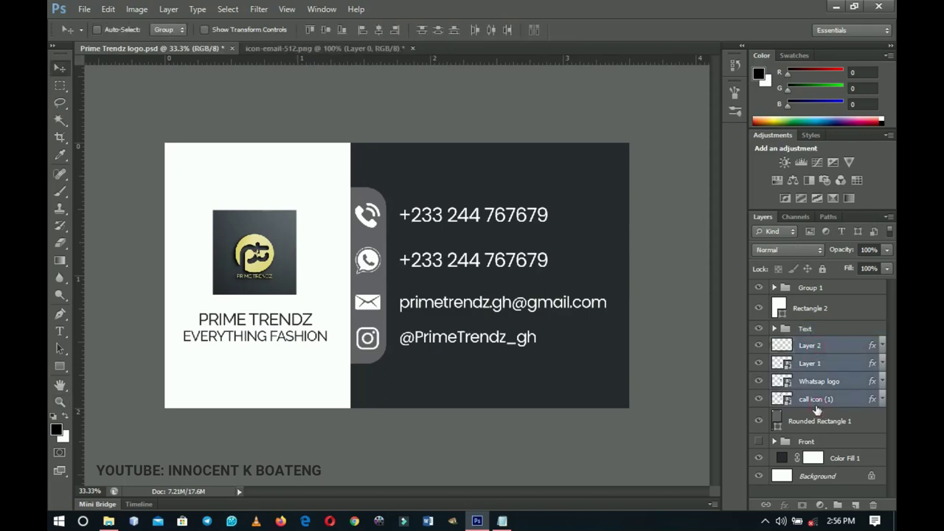
key(ctrl+g)
double_click(810, 345)
text(Icons)
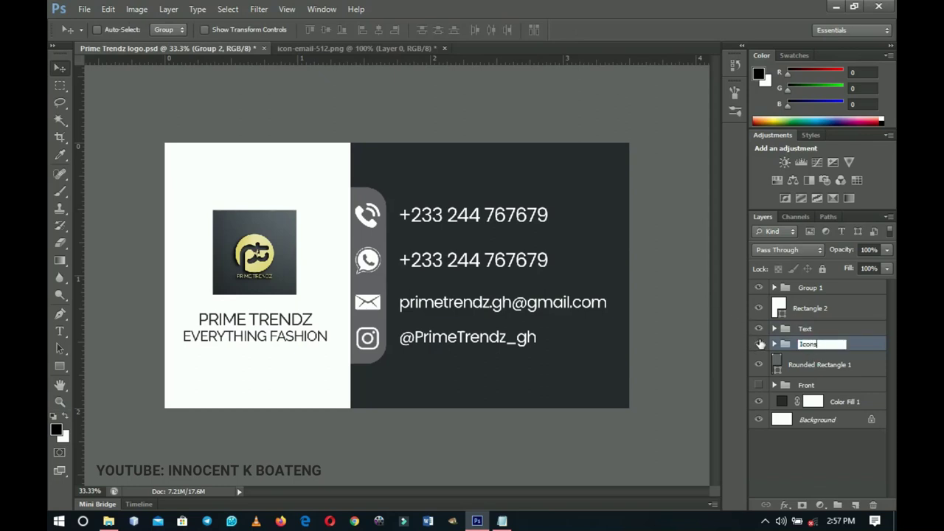
click(759, 344)
click(759, 344)
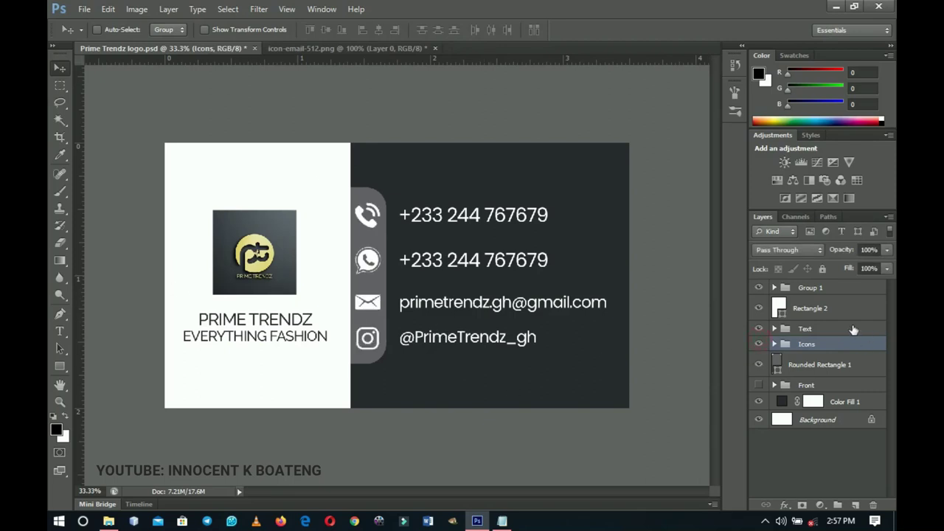
click(825, 313)
click(60, 368)
Draw a thin strip along the card's right edge and fill it with the logo yellow dfd675.
drag(615, 138, 699, 416)
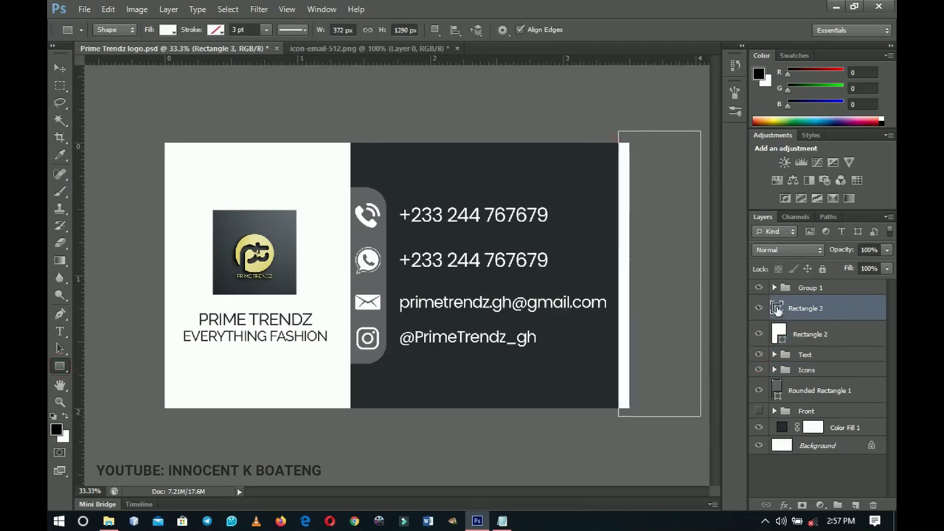
double_click(777, 310)
click(246, 239)
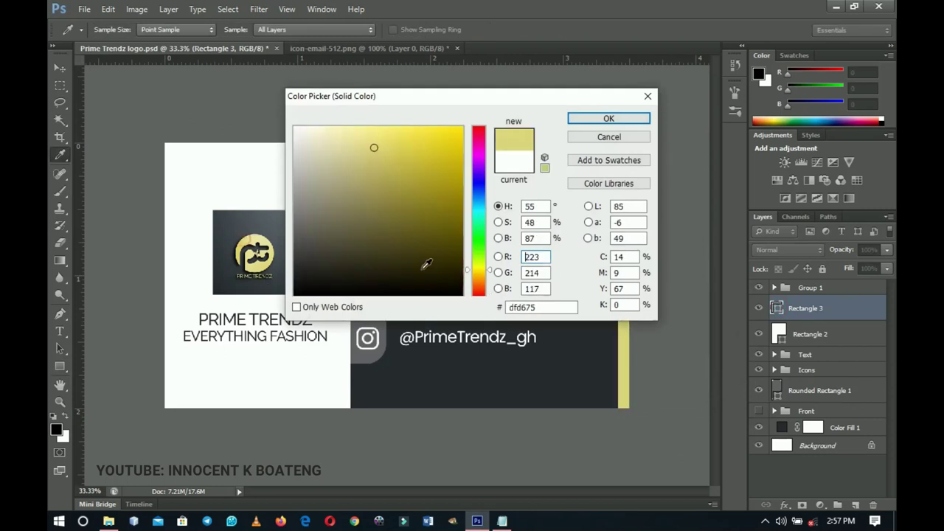
click(610, 120)
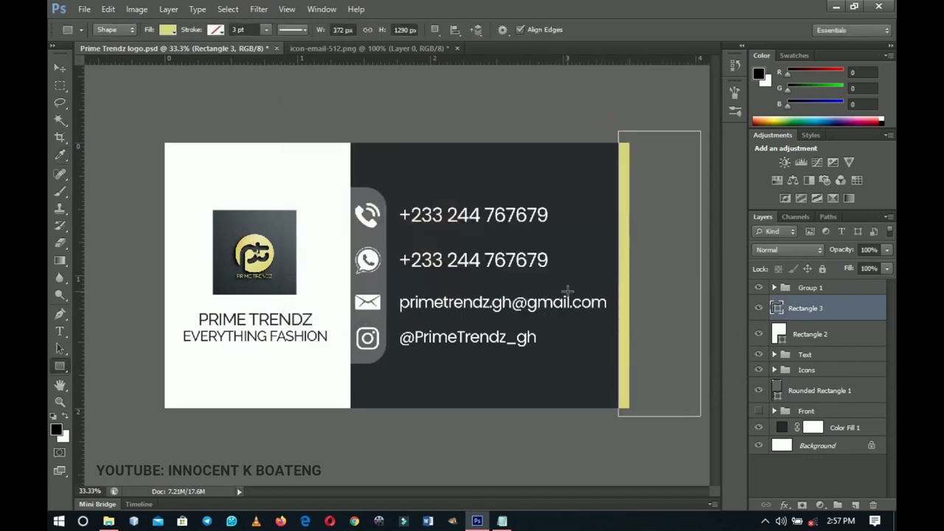
key(v)
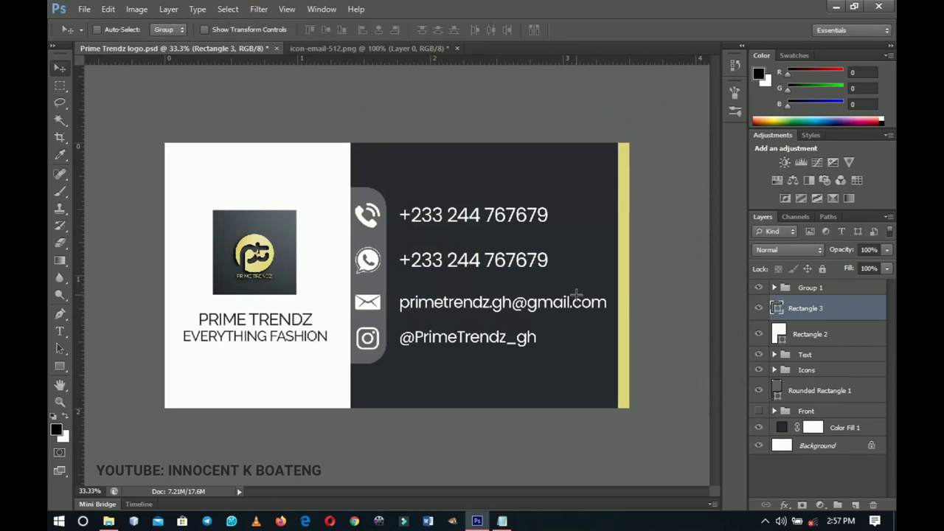
key(z)
key(ctrl+minus)
click(842, 395)
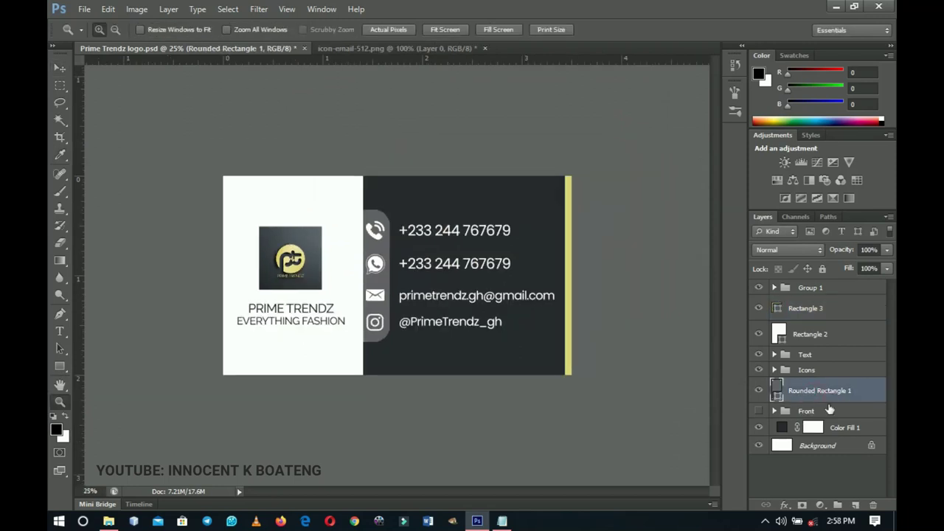
Group all the card-back layers together and name the group Back.
shift+click(821, 290)
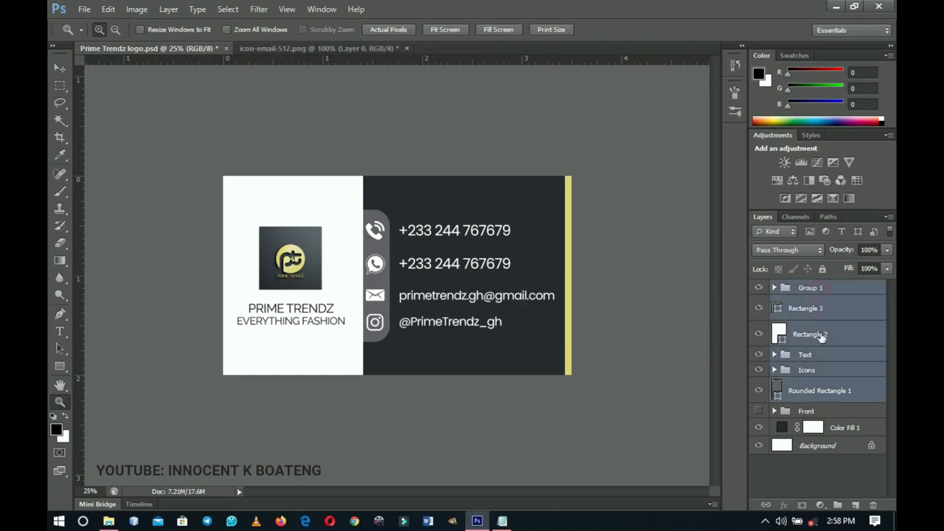
key(ctrl+g)
double_click(810, 289)
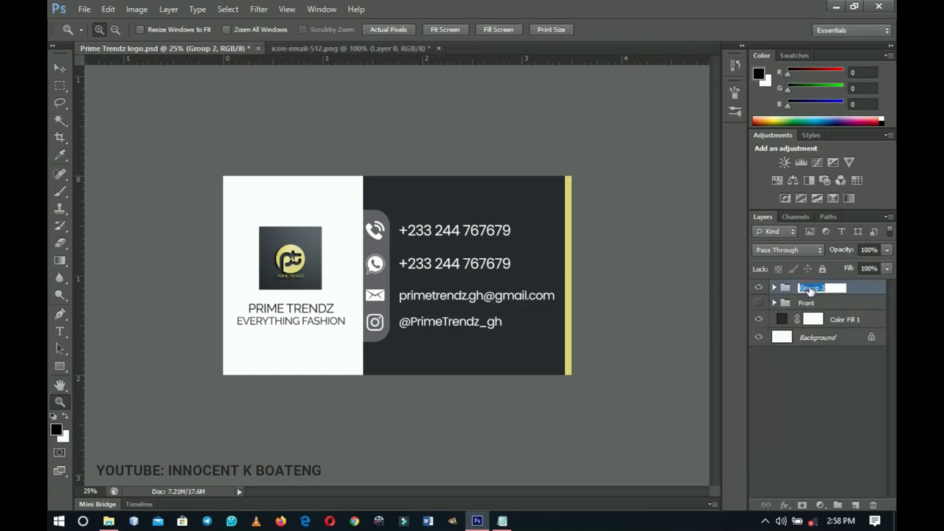
text(Back)
key(Return)
Toggle the Back and Front groups to compare both sides, leaving Back visible and Front hidden.
click(759, 289)
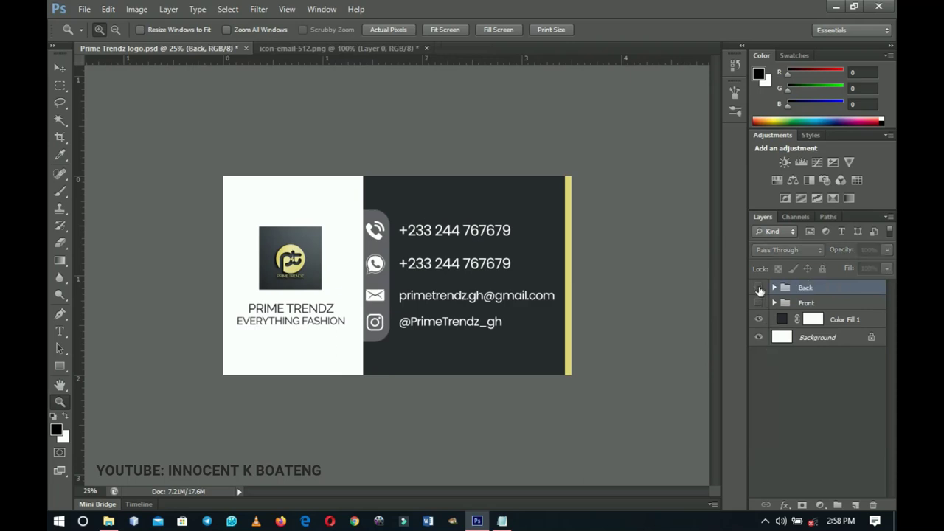
click(758, 304)
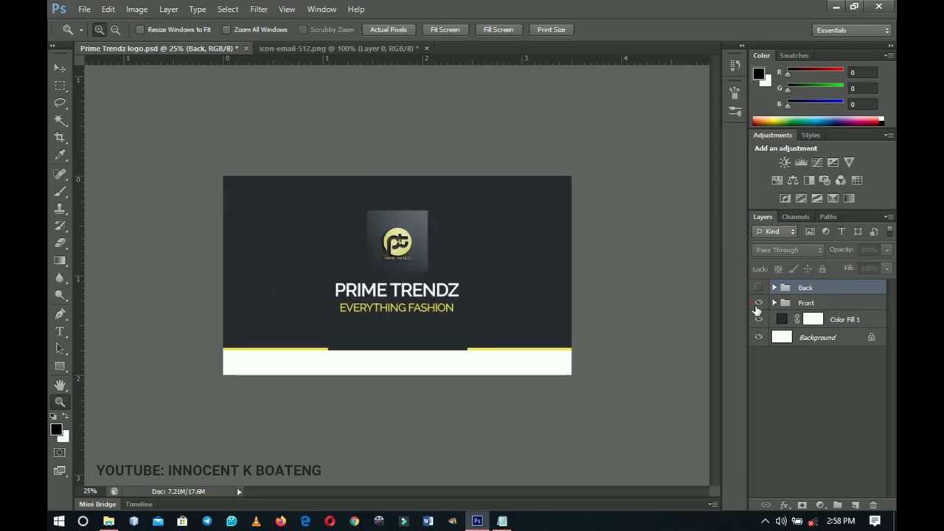
click(758, 303)
click(759, 288)
click(759, 289)
click(760, 289)
drag(460, 179, 333, 317)
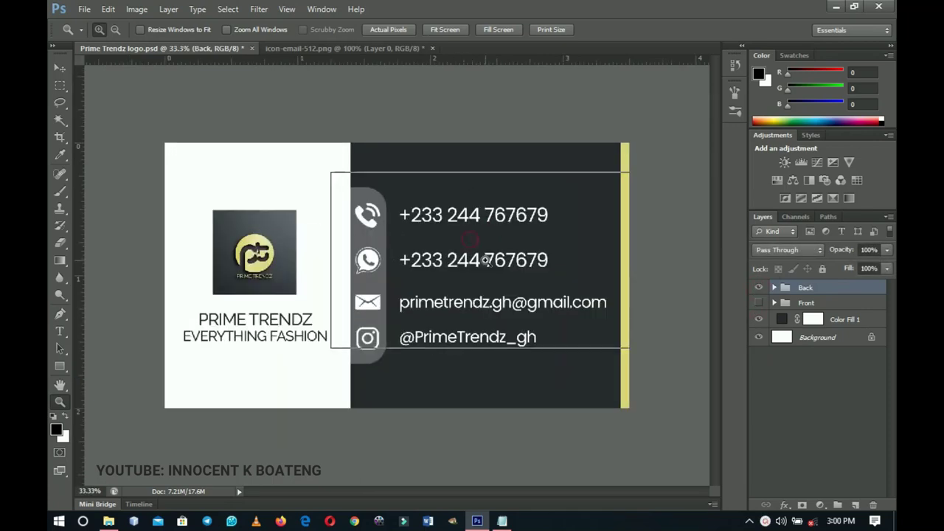
click(485, 260)
key(v)
scroll(543, 285, up, 1)
drag(295, 306, 427, 290)
key(z)
right_click(490, 278)
click(496, 293)
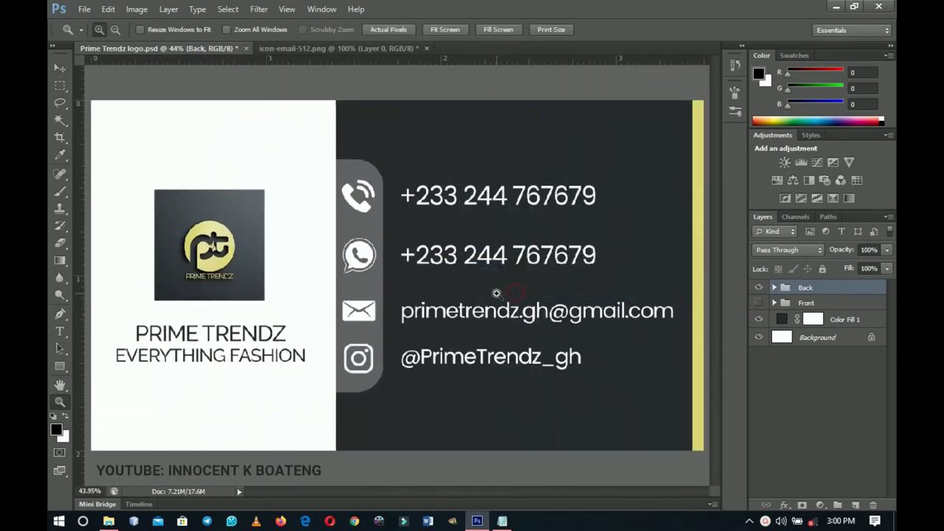
alt+click(497, 294)
click(496, 298)
key(v)
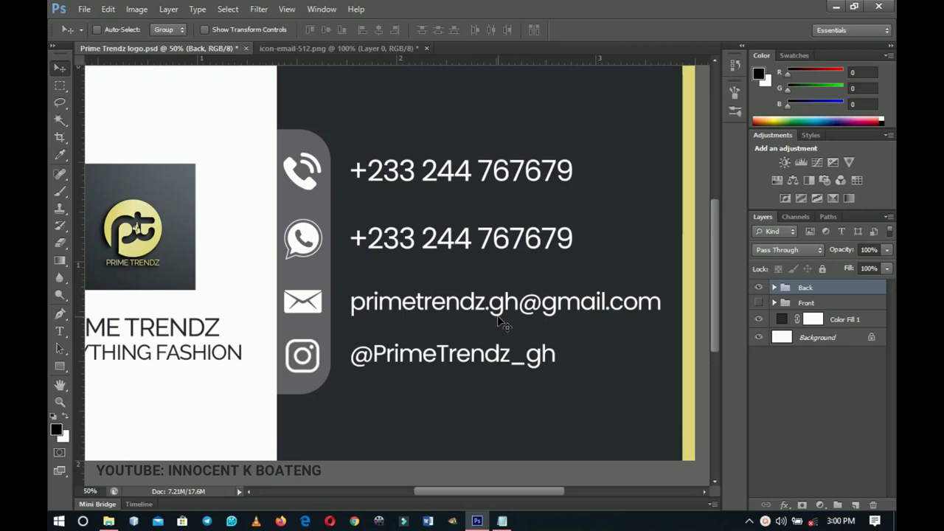
key(ctrl+minus)
key(ctrl+minus)
key(ctrl+minus)
key(ctrl+plus)
key(ctrl+plus)
key(ctrl+plus)
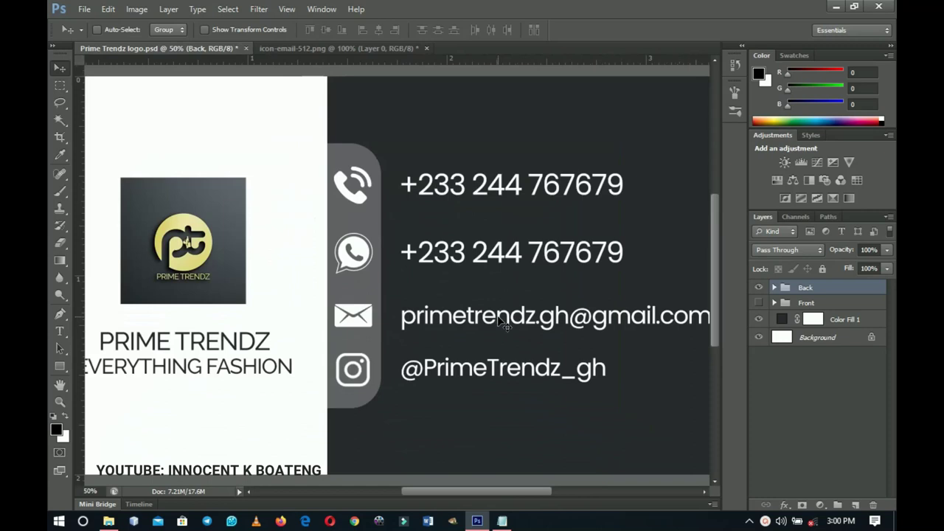
key(ctrl+minus)
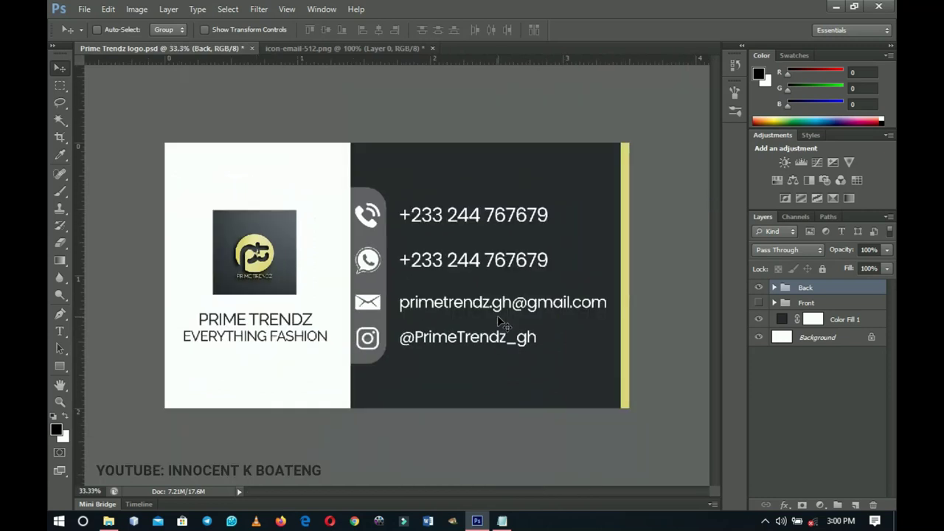